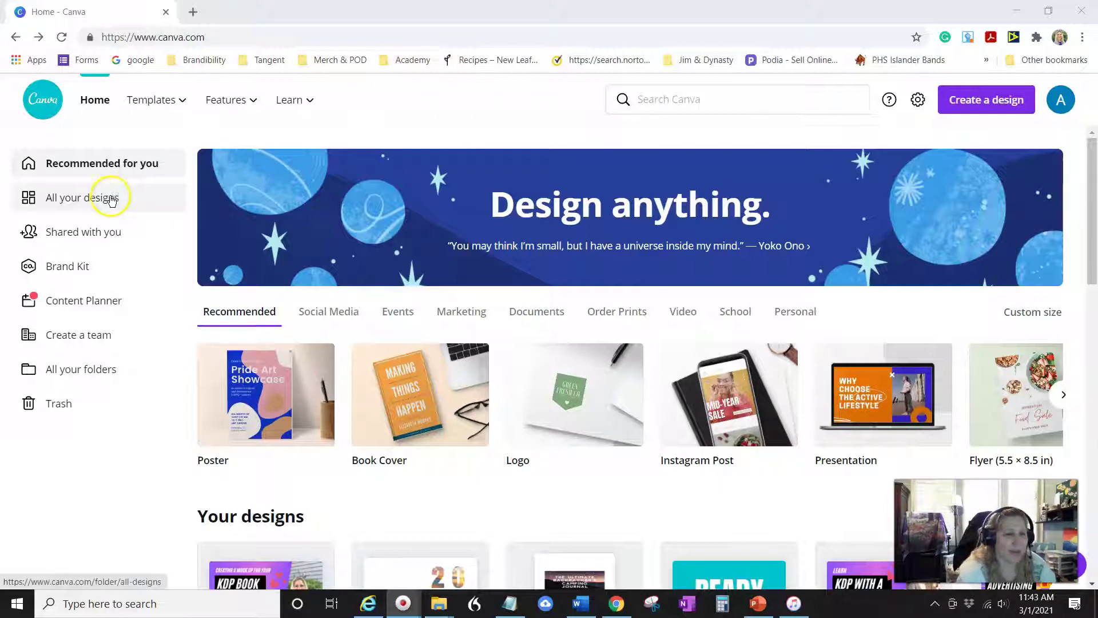
Open the YouTube Intro template gallery from Templates > Trending
mouse_move(180, 104)
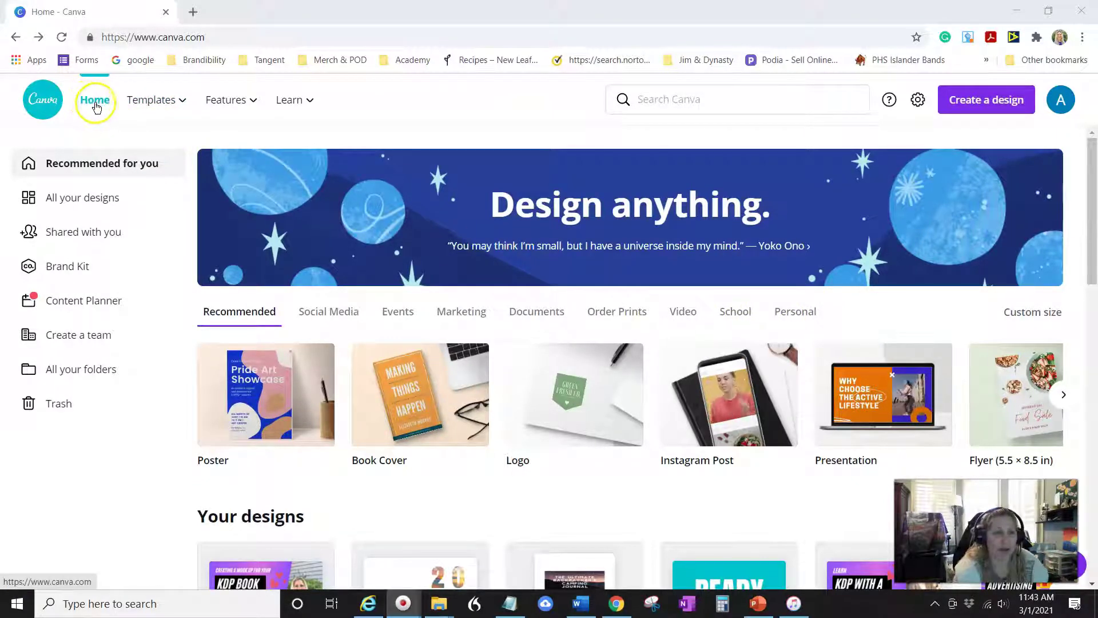
mouse_move(135, 103)
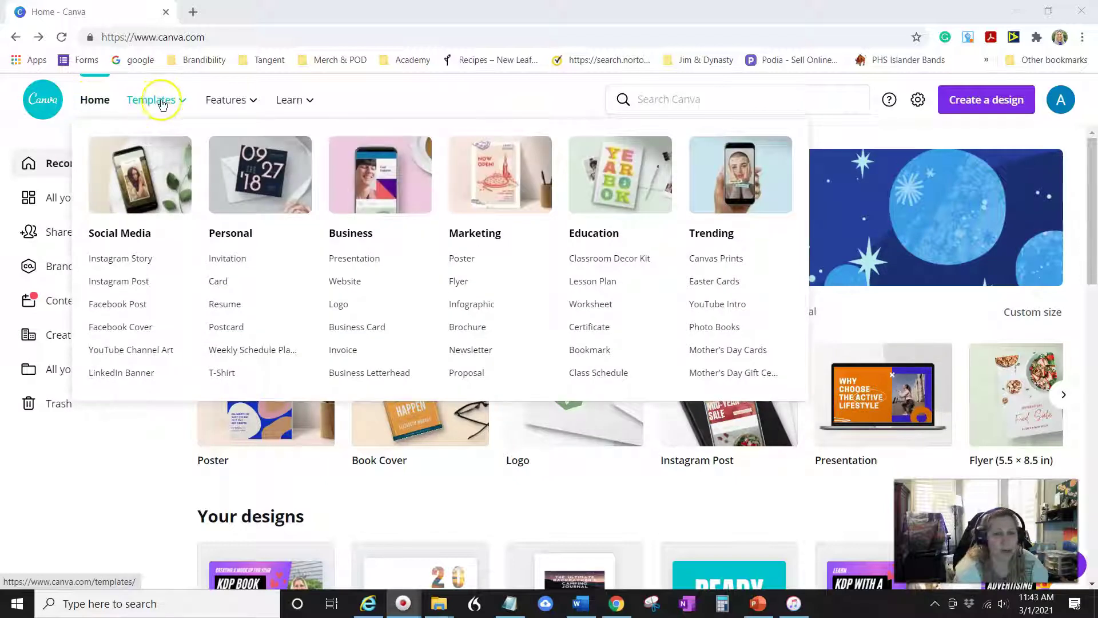
left_click(720, 309)
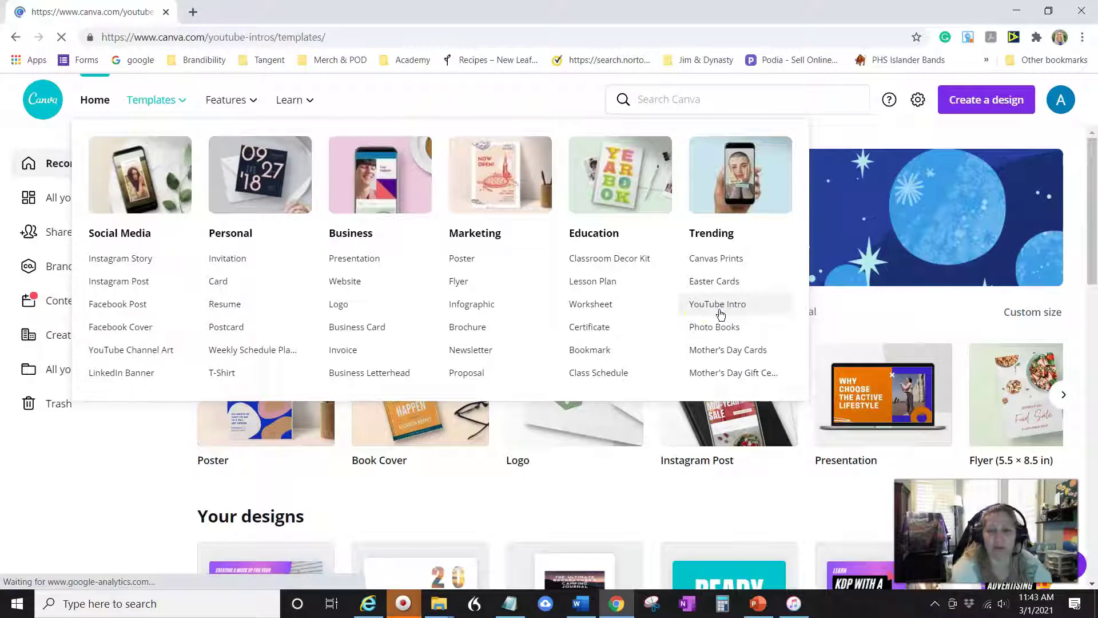
left_click(710, 312)
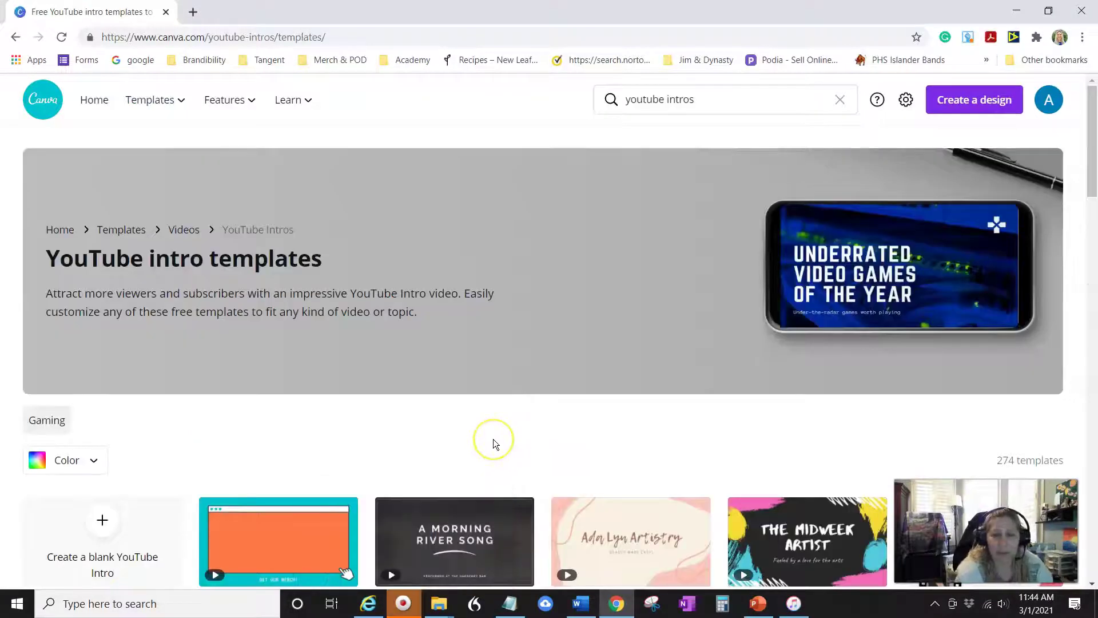
Scroll through the YouTube intro templates to locate the peach READY template
scroll(387, 334, "down", 3)
scroll(387, 334, "up", 2)
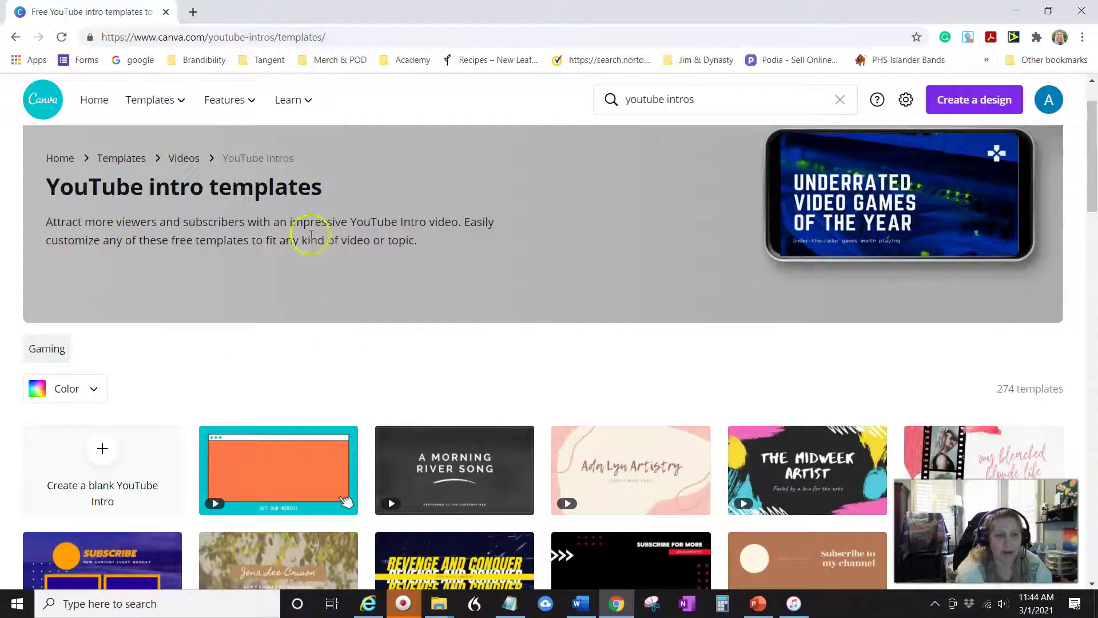
scroll(423, 377, "down", 2)
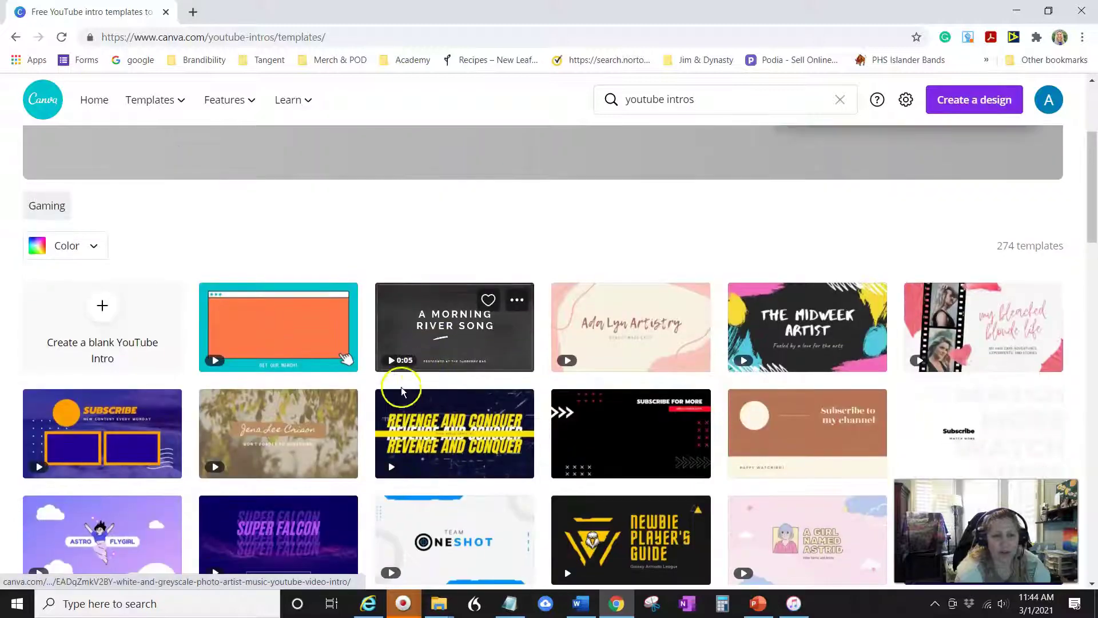
scroll(452, 423, "down", 2)
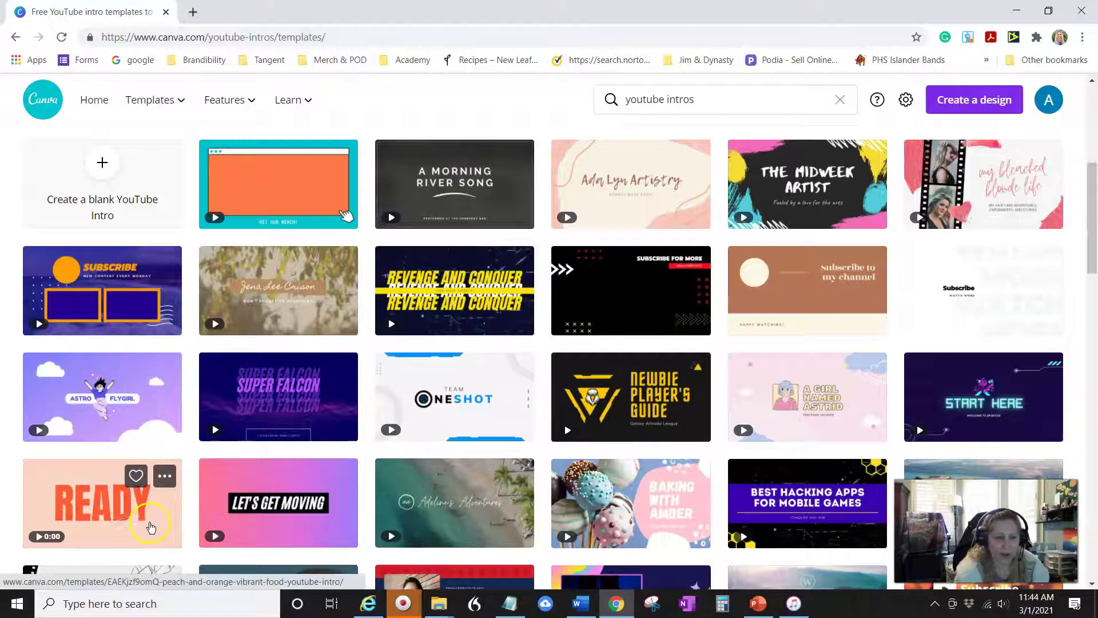
scroll(151, 525, "down", 2)
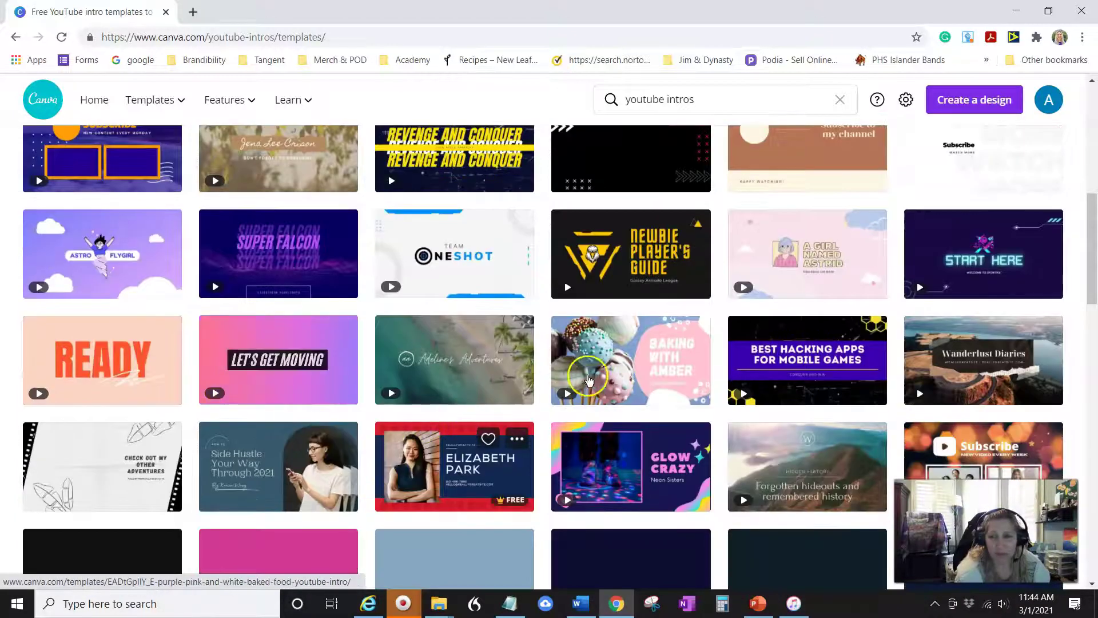
scroll(589, 380, "down", 2)
scroll(663, 455, "down", 2)
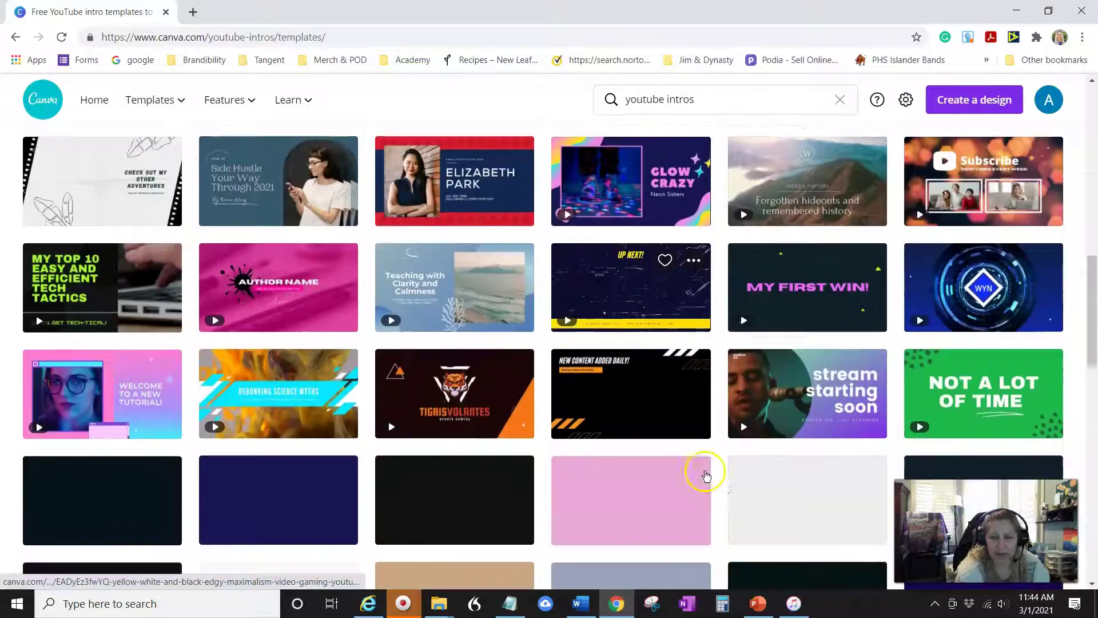
scroll(319, 385, "down", 2)
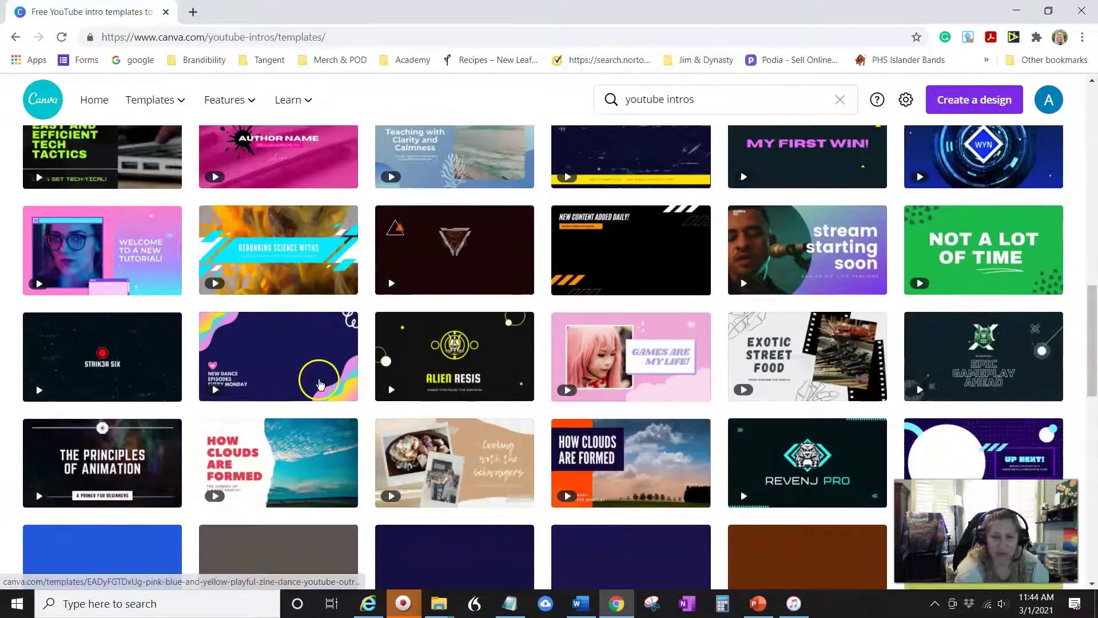
scroll(320, 385, "down", 3)
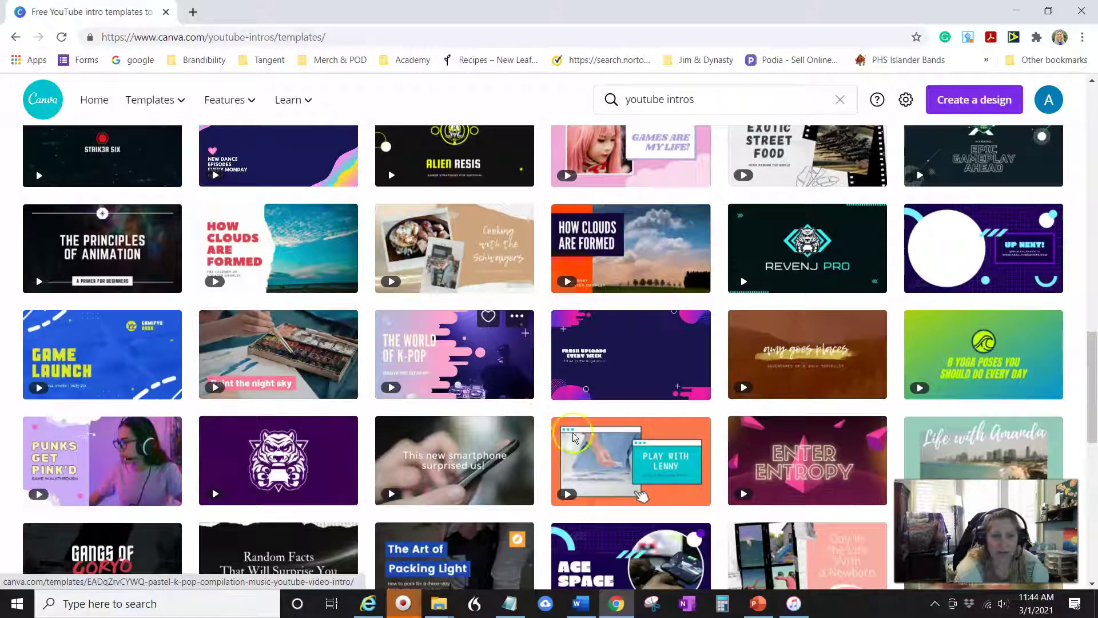
scroll(640, 460, "down", 1)
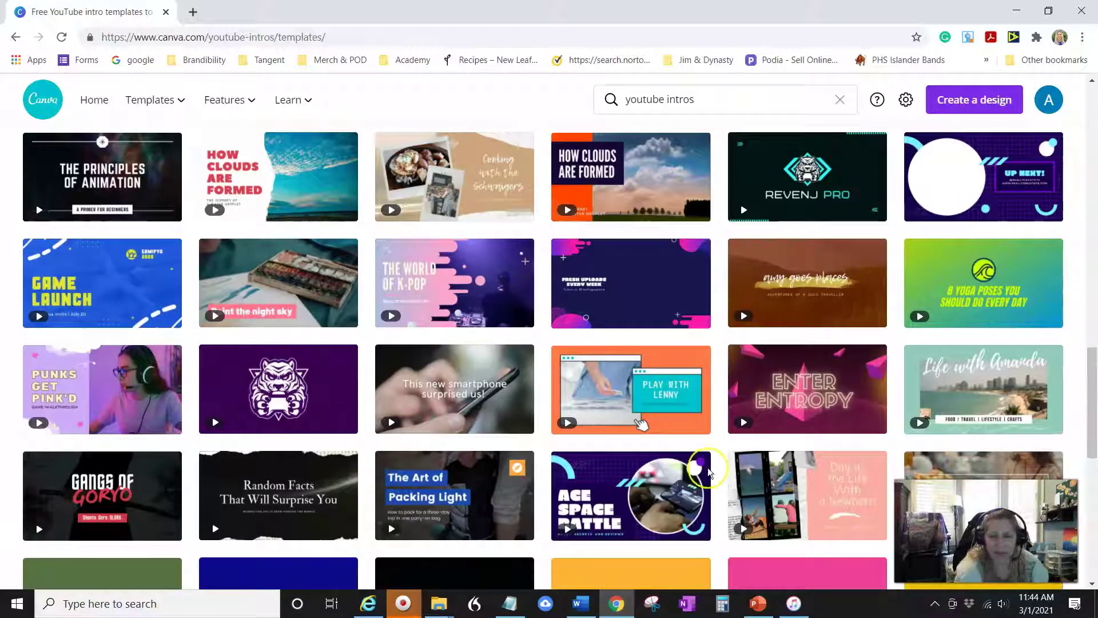
scroll(387, 387, "down", 2)
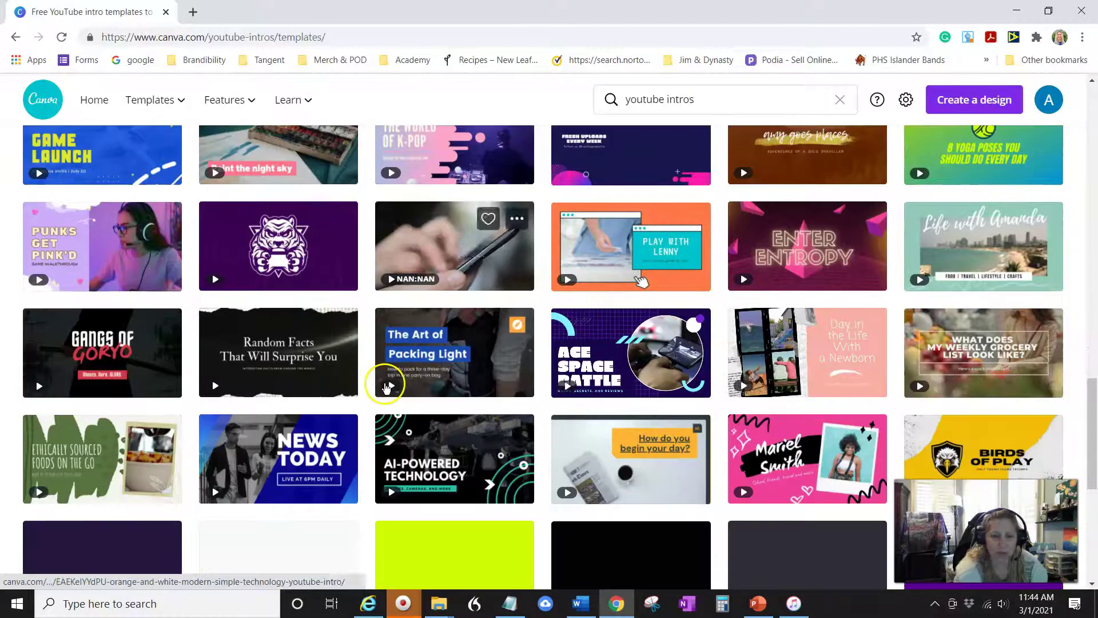
scroll(382, 377, "up", 2)
scroll(183, 298, "up", 3)
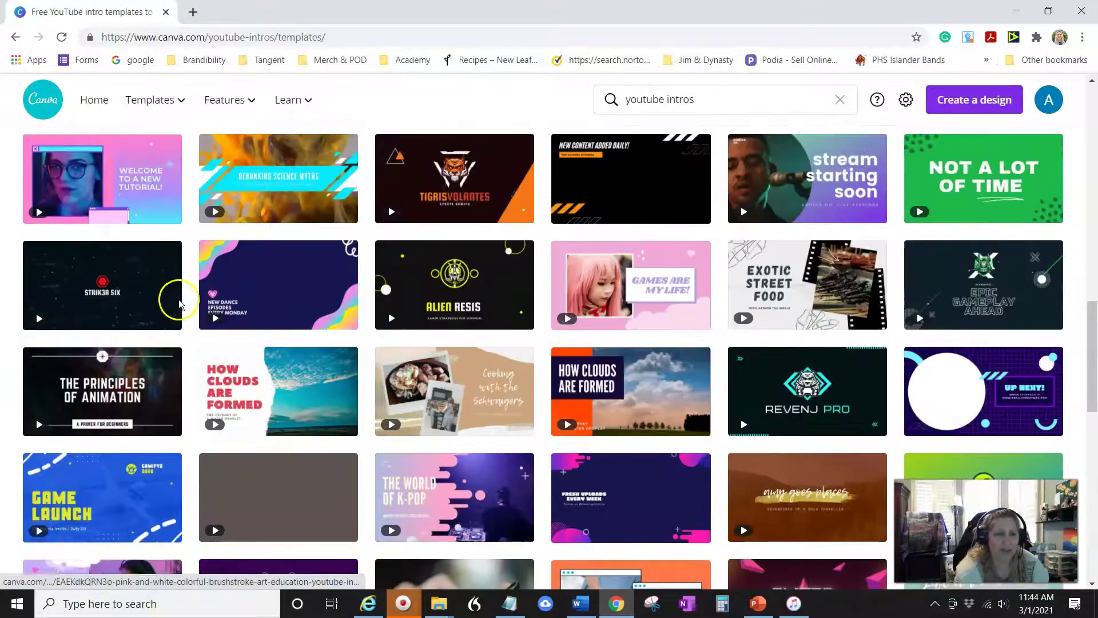
scroll(149, 289, "up", 2)
scroll(128, 263, "up", 1)
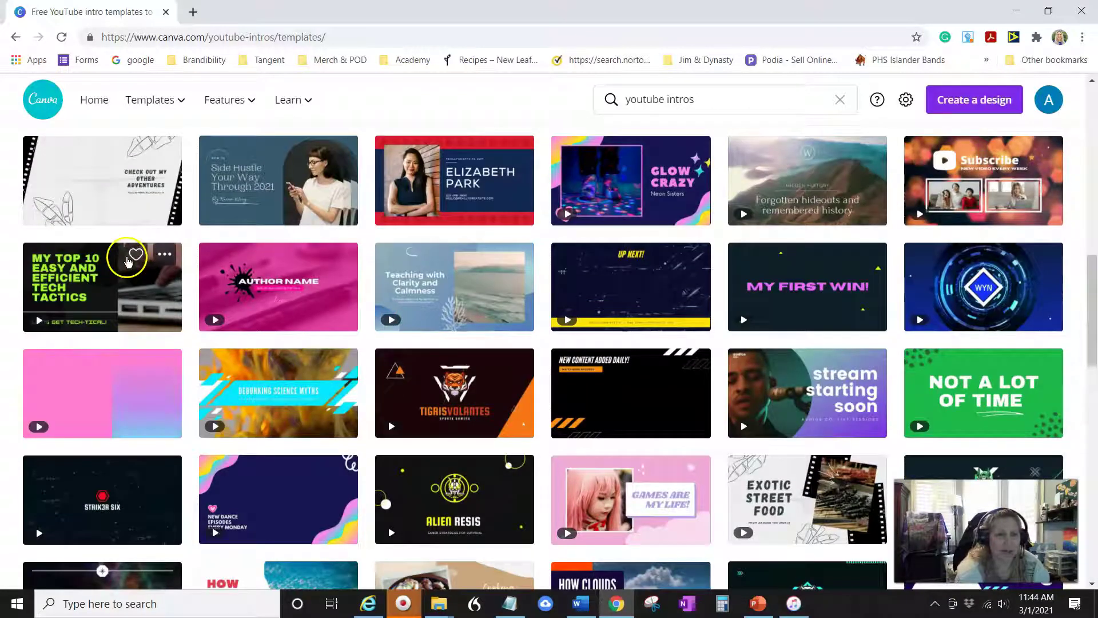
scroll(128, 261, "up", 1)
scroll(103, 229, "up", 1)
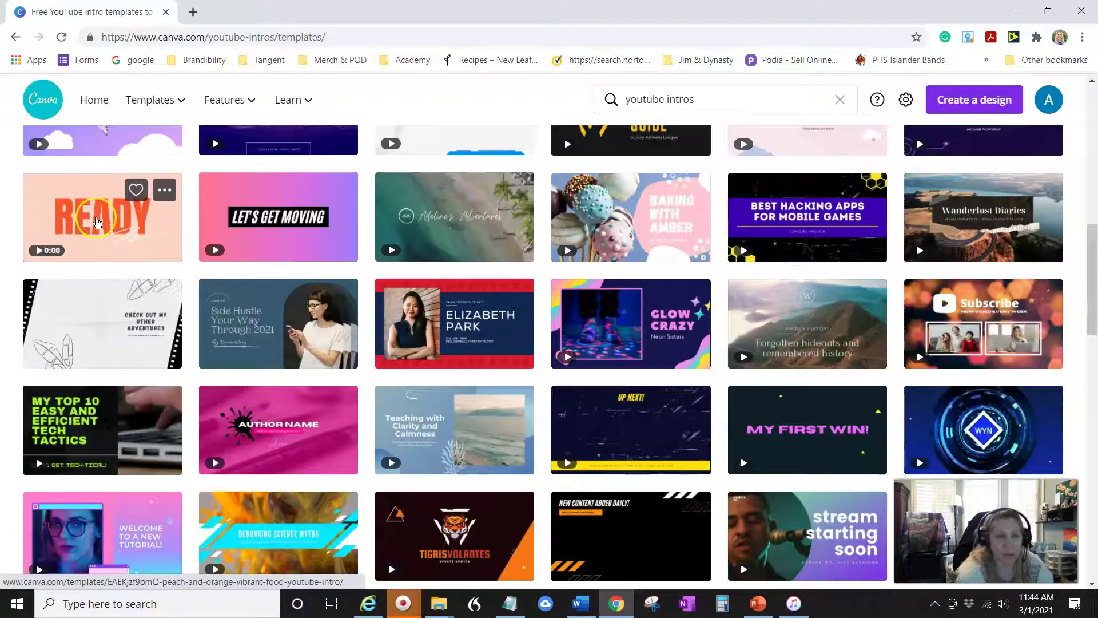
Preview the peach READY template and start a new video design from it
left_click(95, 217)
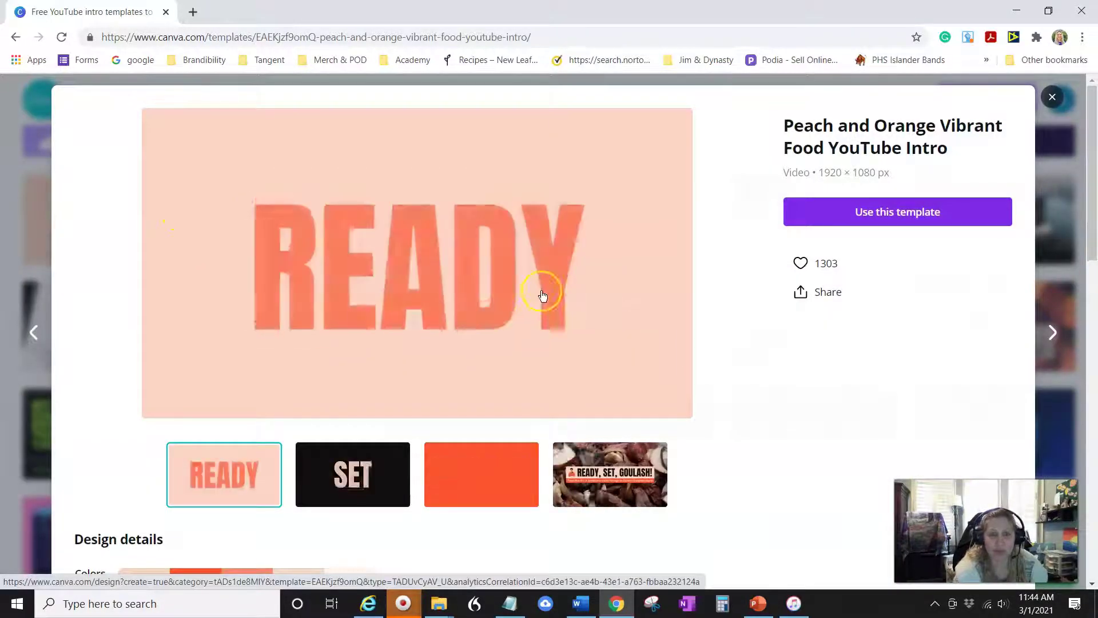
left_click(882, 222)
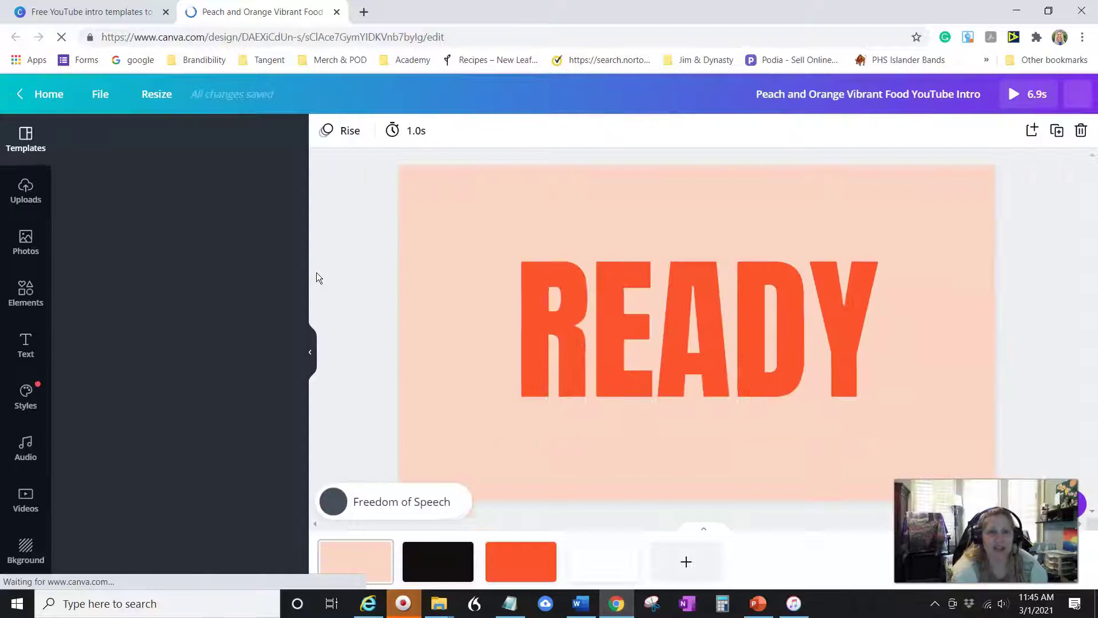
Select the READY page, then move down to the page strip to reach the SET page
left_click(401, 273)
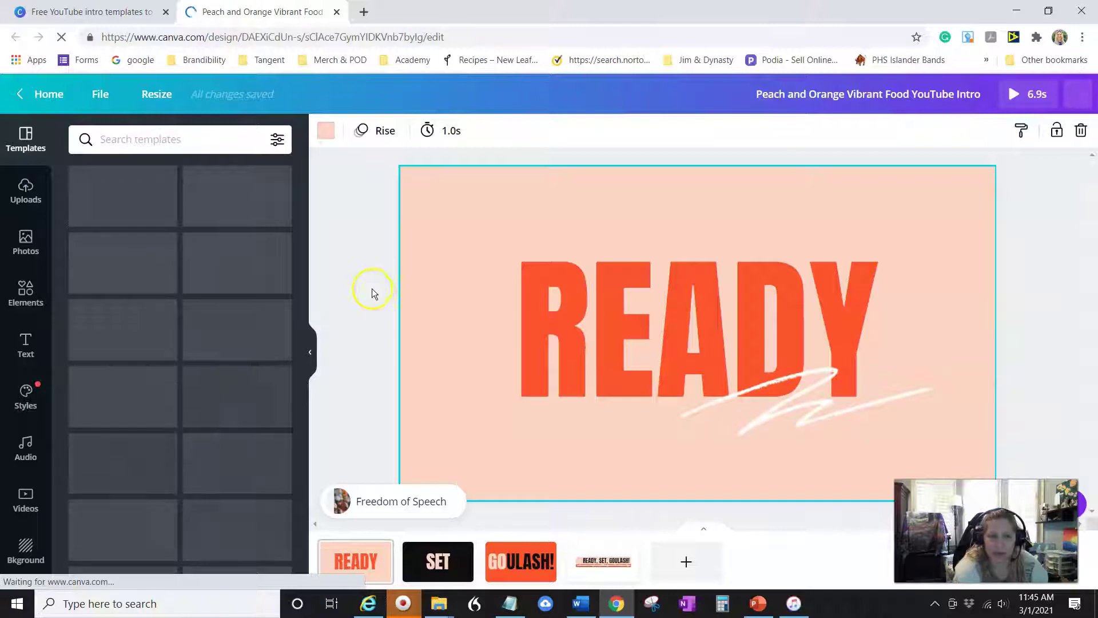
scroll(372, 288, "down", 2)
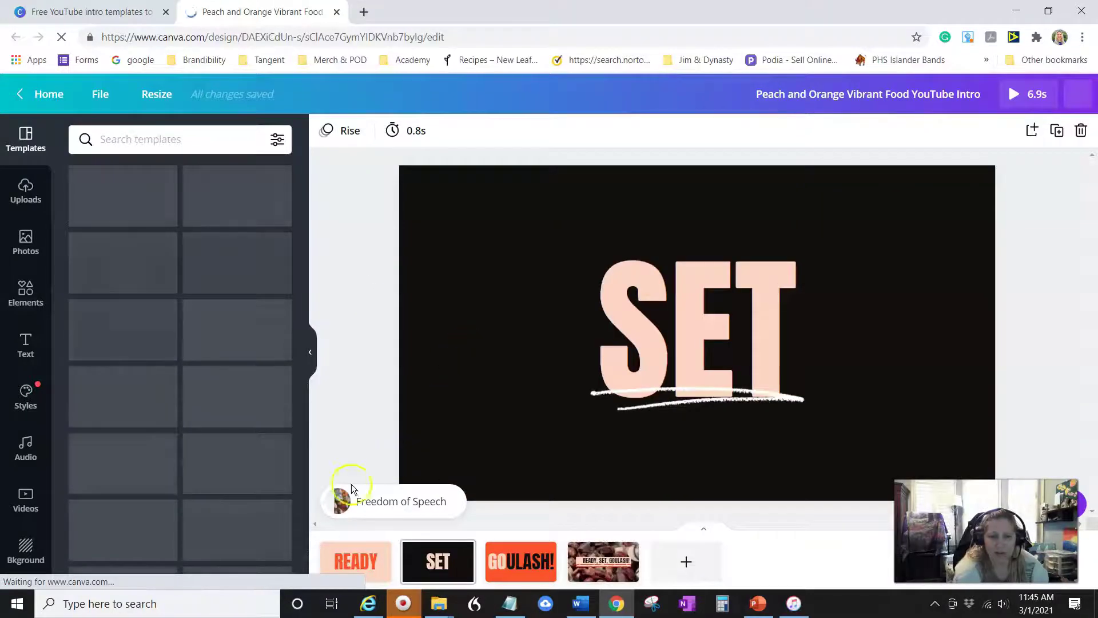
mouse_move(457, 577)
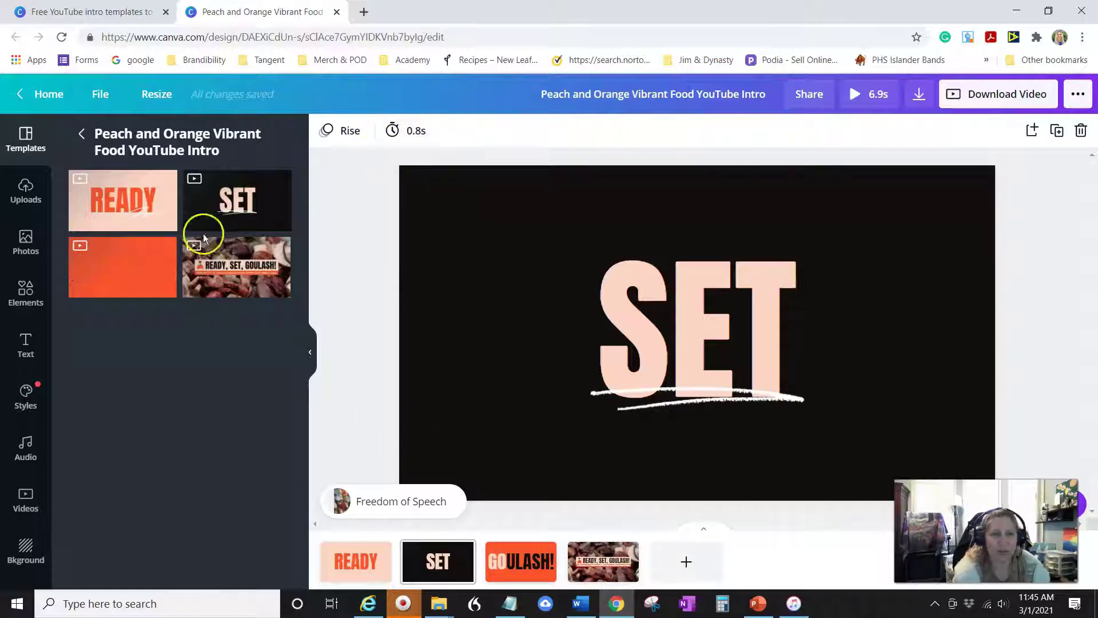
Give the SET page a teal background and white SET lettering
left_click(553, 237)
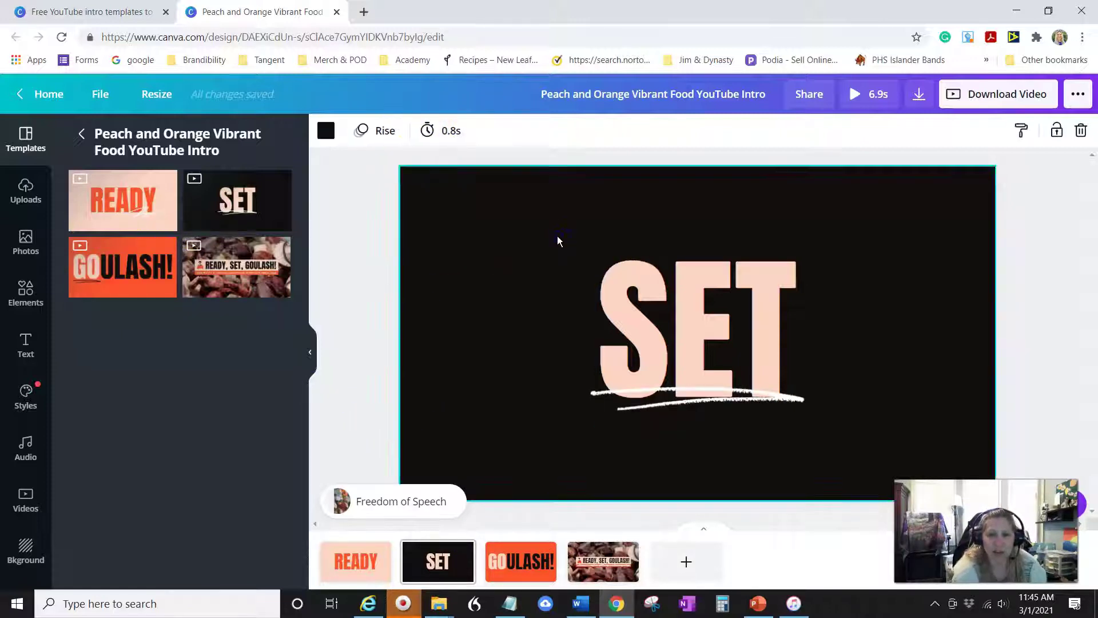
left_click(328, 133)
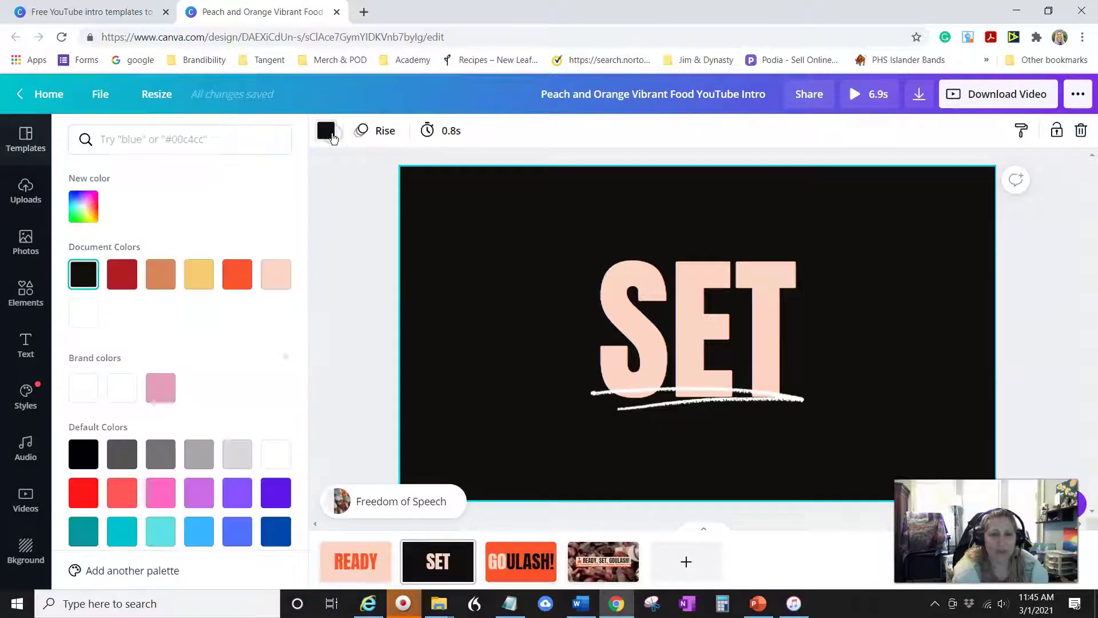
left_click(119, 529)
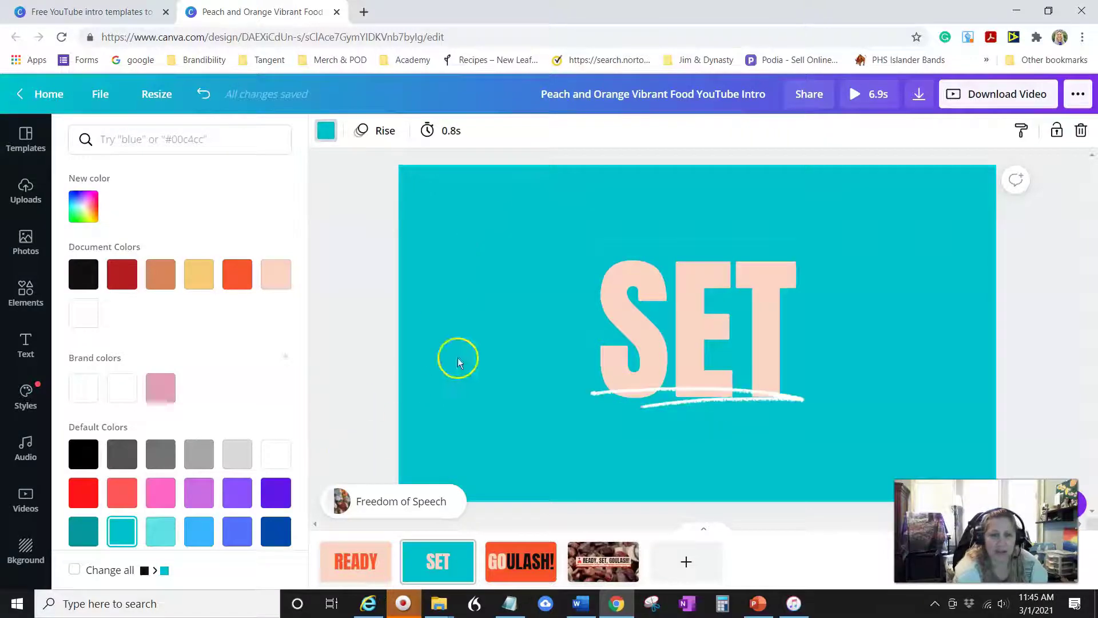
left_click(703, 398)
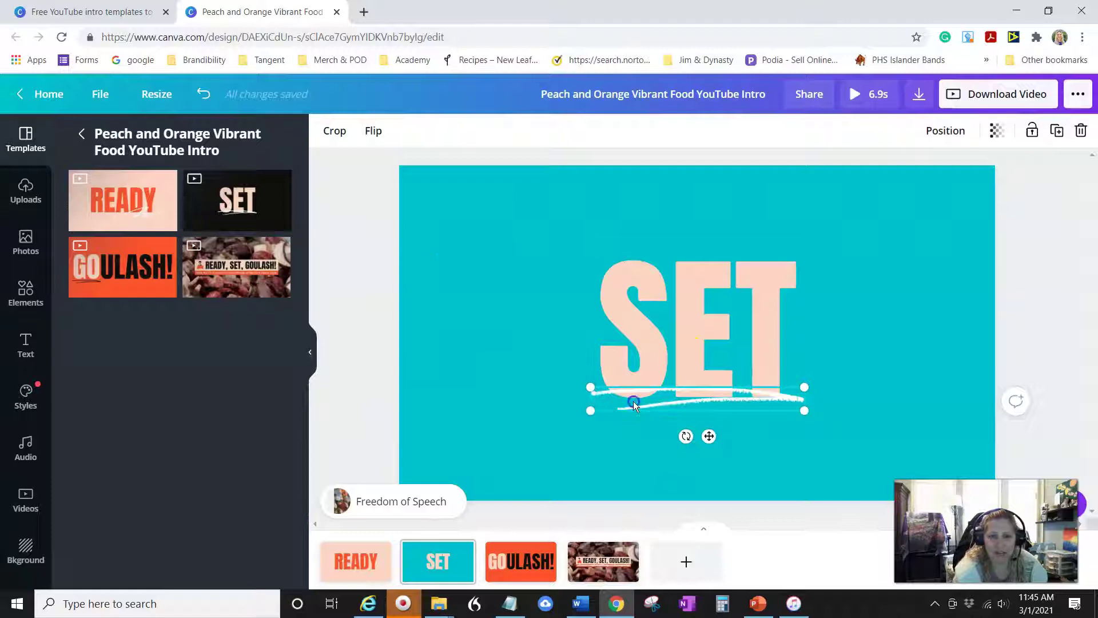
left_click(649, 303)
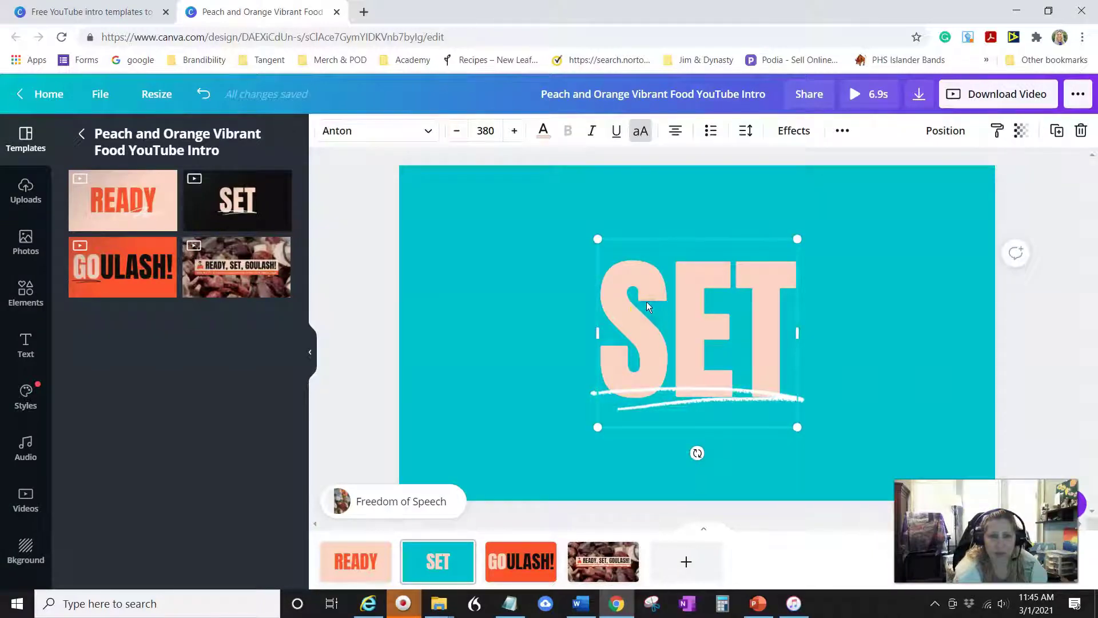
left_click(544, 131)
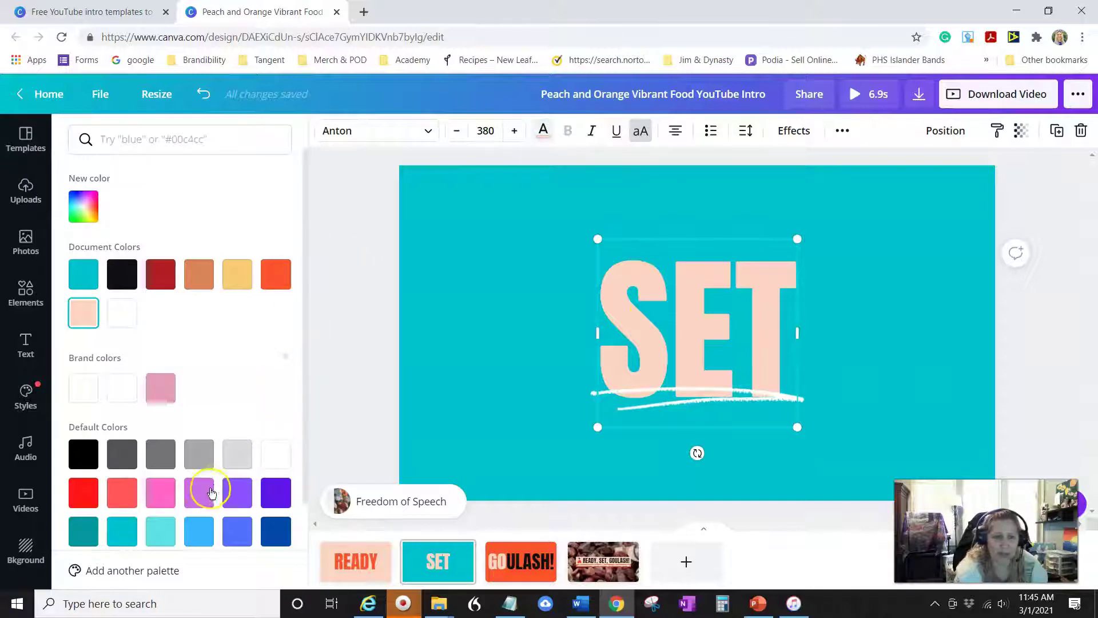
left_click(237, 454)
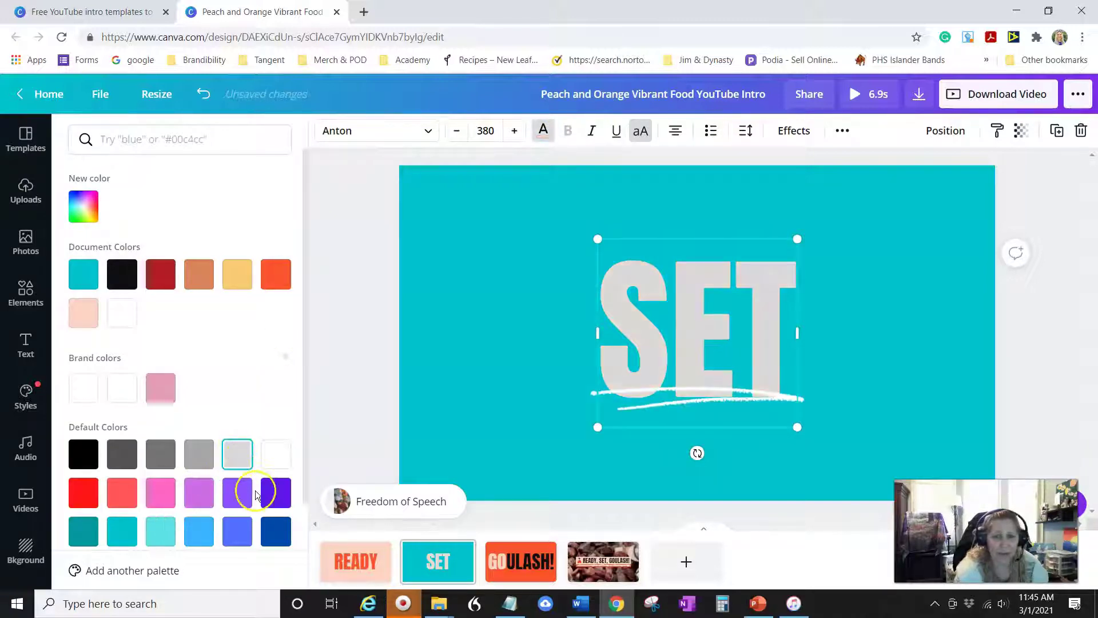
left_click(275, 453)
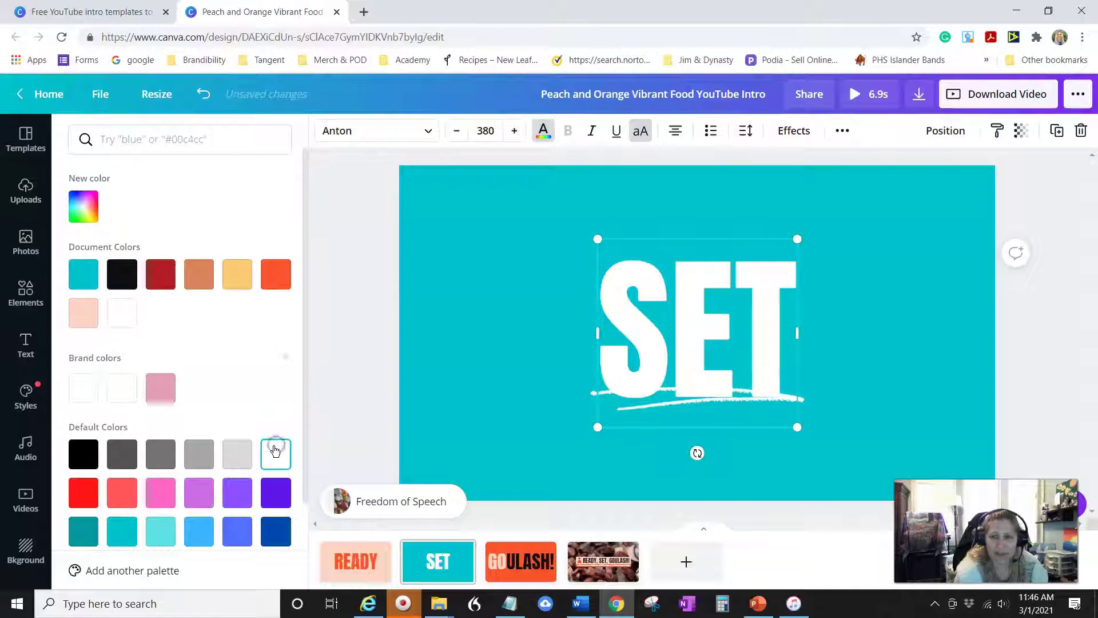
Enter and exit crop mode on the SET underline, then switch to the READY slide
left_click(668, 404)
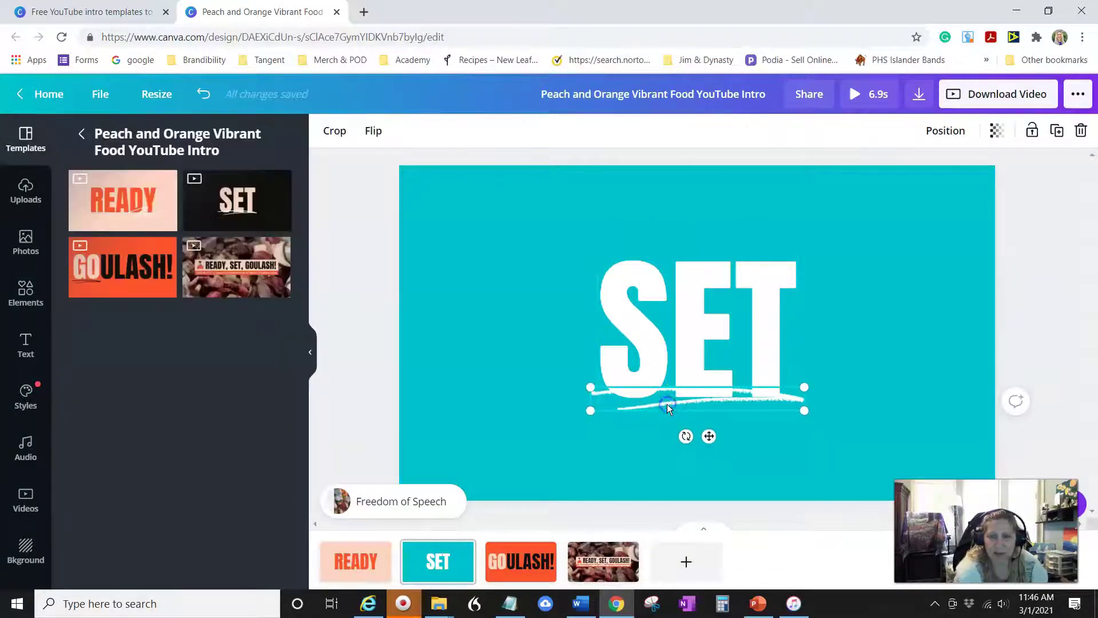
double_click(669, 405)
right_click(670, 407)
left_click(654, 410)
left_click(569, 365)
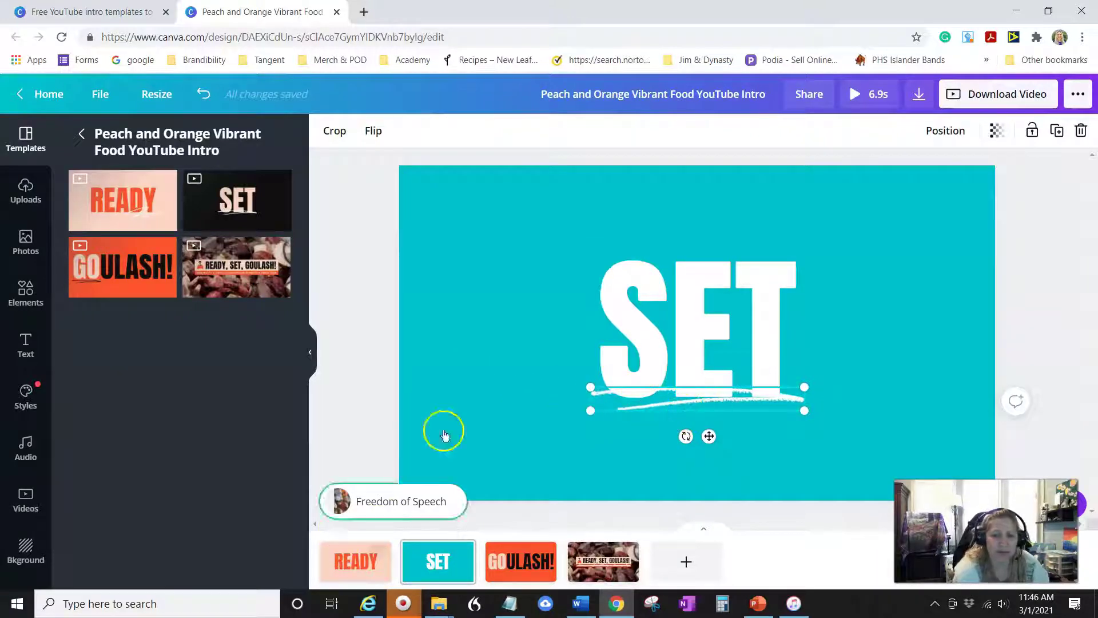
left_click(357, 572)
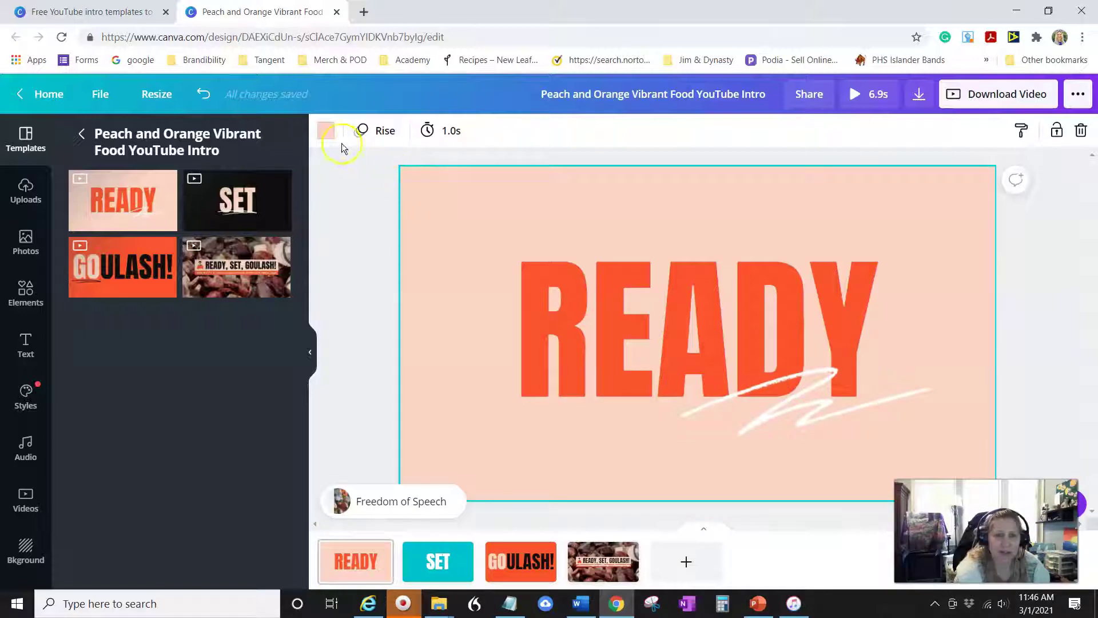
Set the READY slide background to teal and the READY text colour to white
left_click(327, 130)
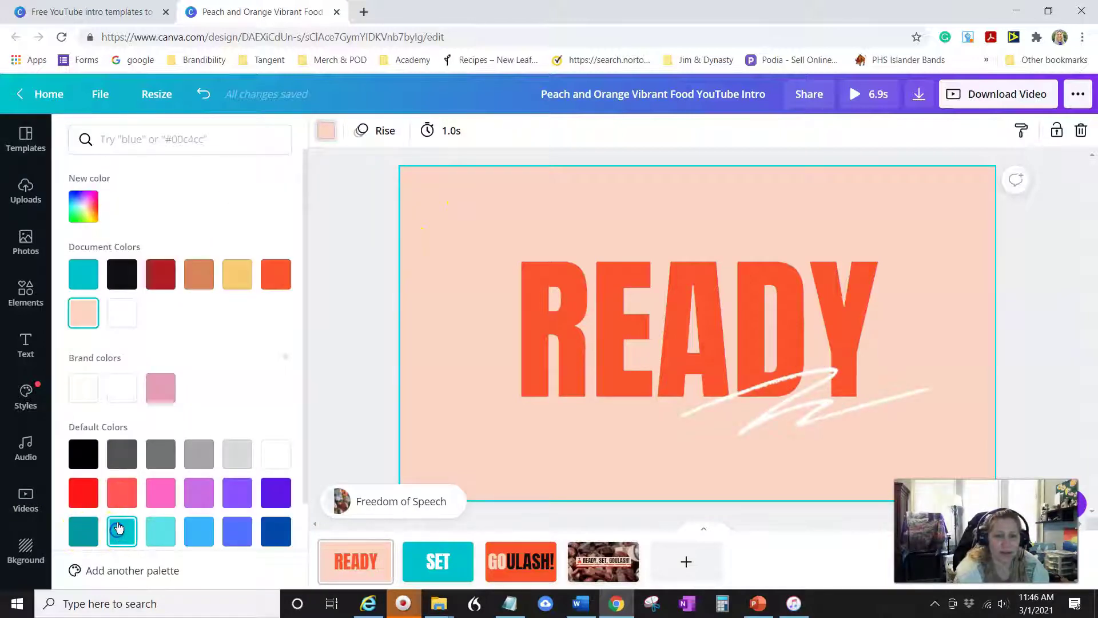
left_click(117, 533)
left_click(607, 337)
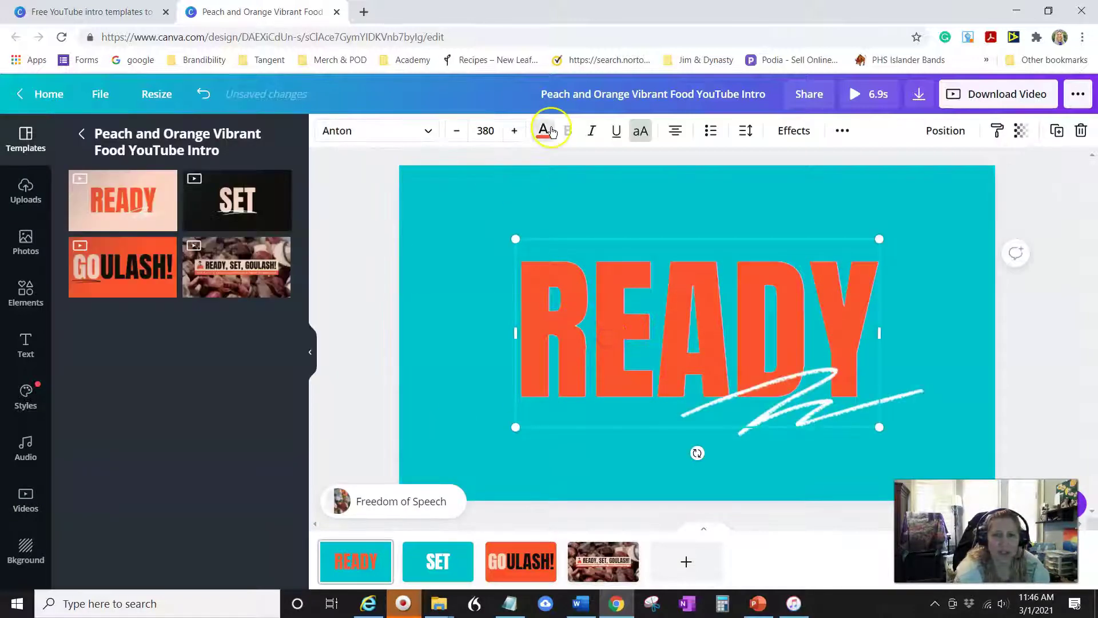
left_click(544, 131)
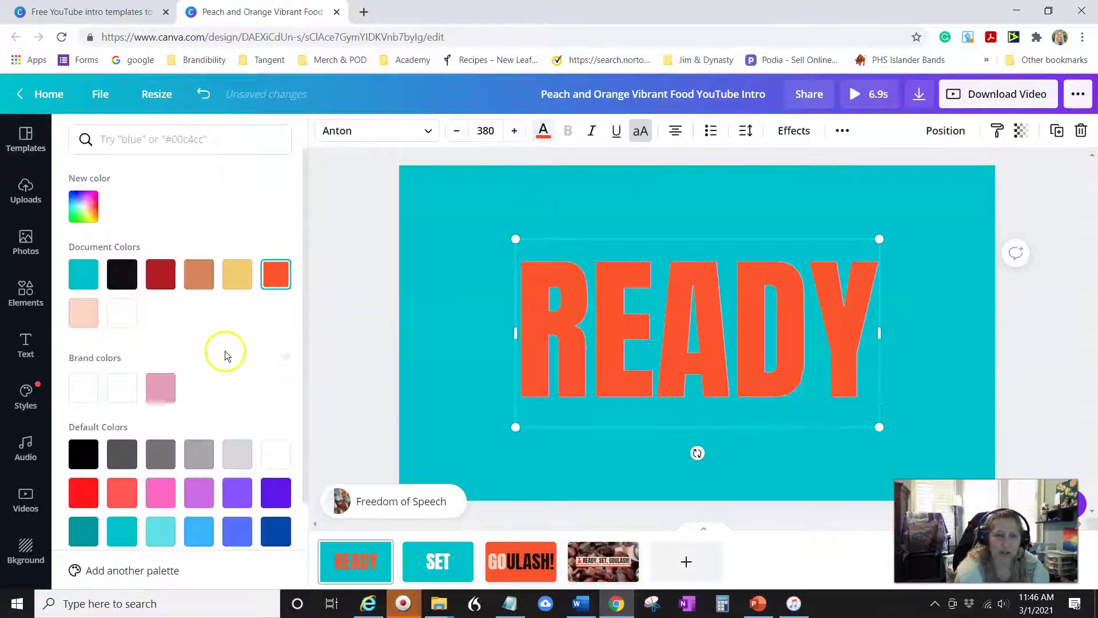
left_click(120, 313)
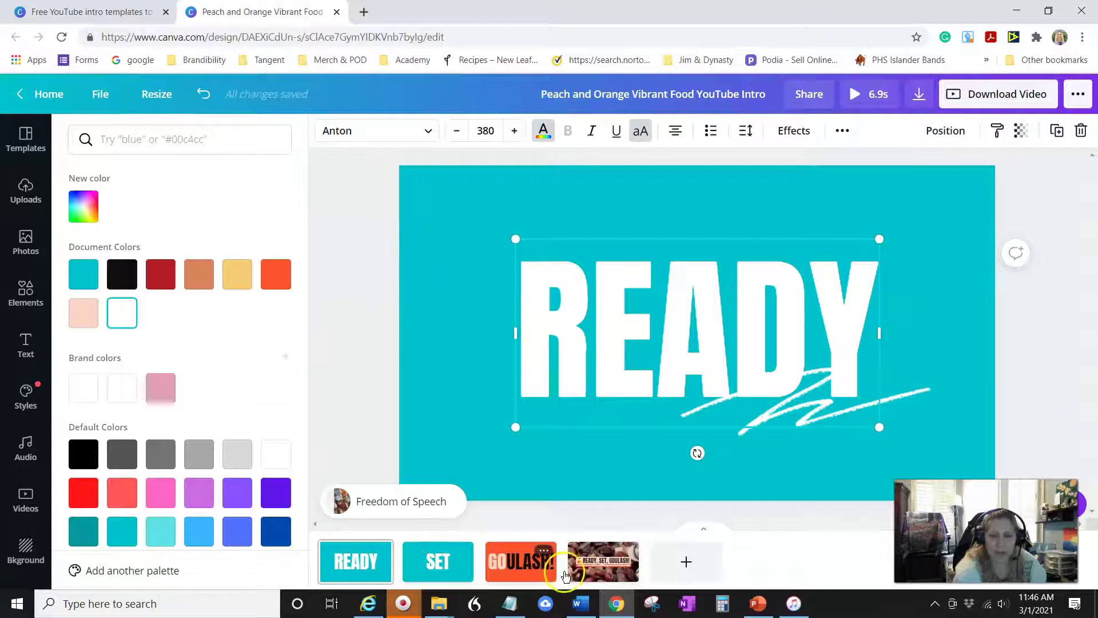
On the SET slide, try a white background with dark teal SET text
key("Escape")
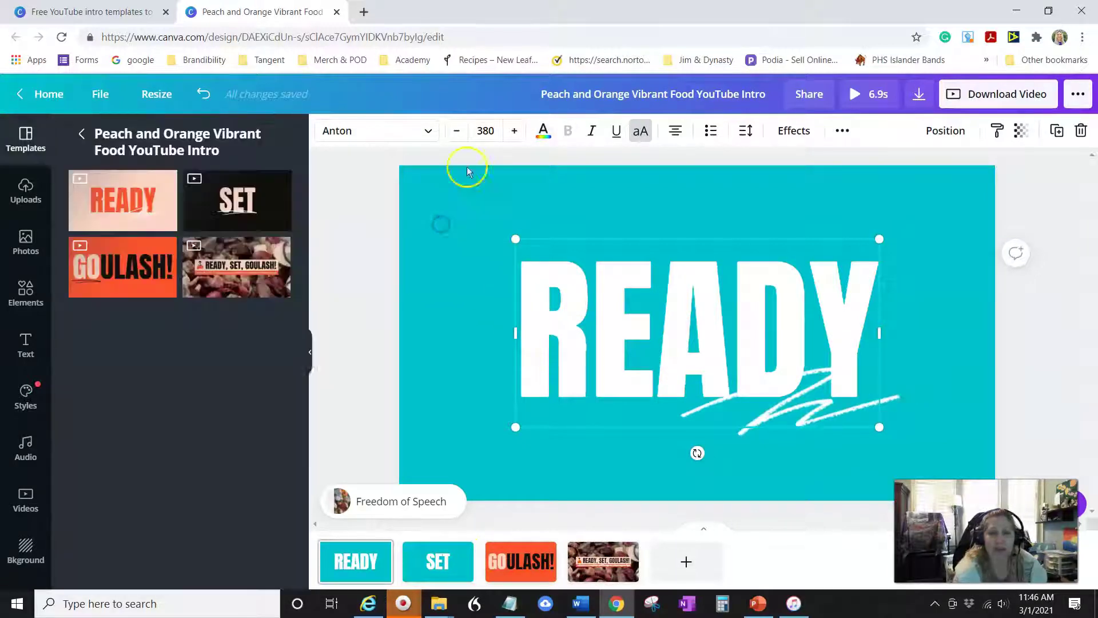
left_click(438, 577)
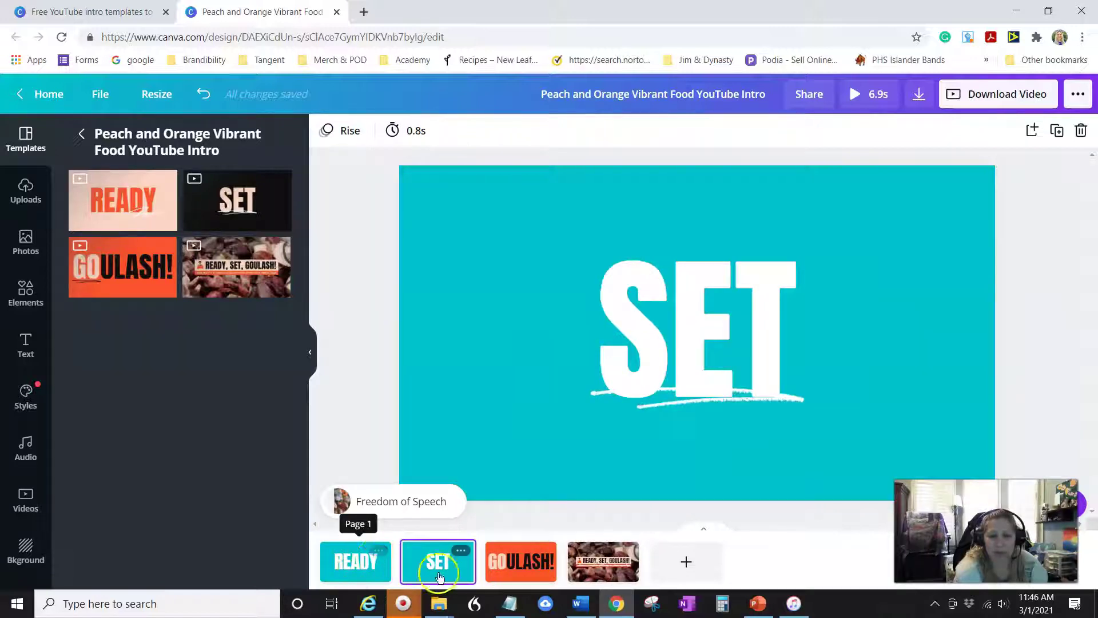
left_click(502, 263)
left_click(326, 131)
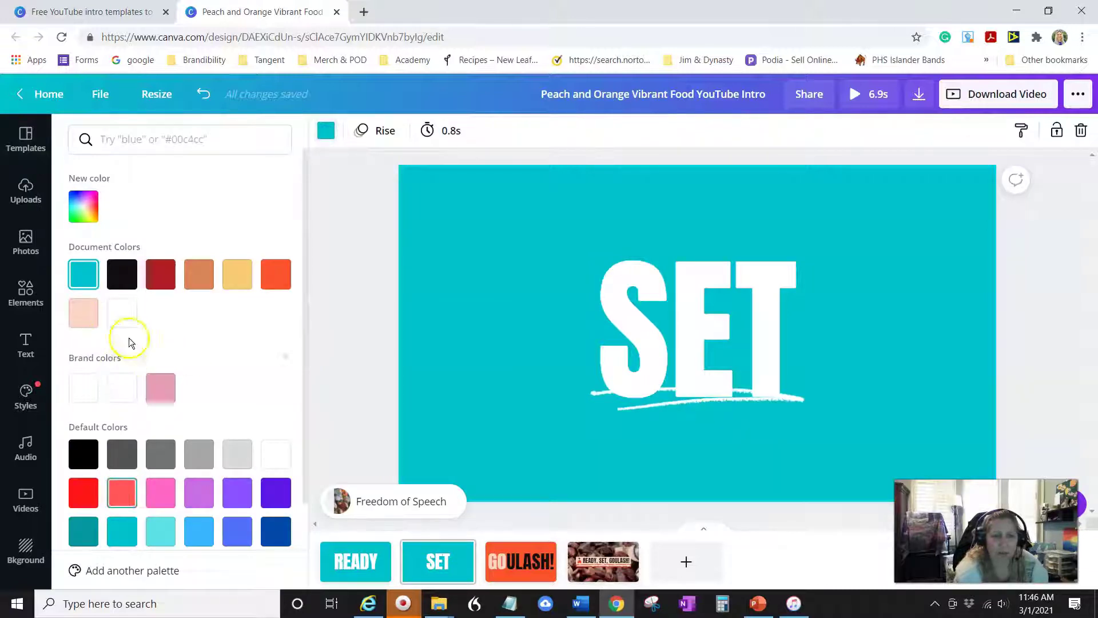
left_click(122, 313)
left_click(691, 333)
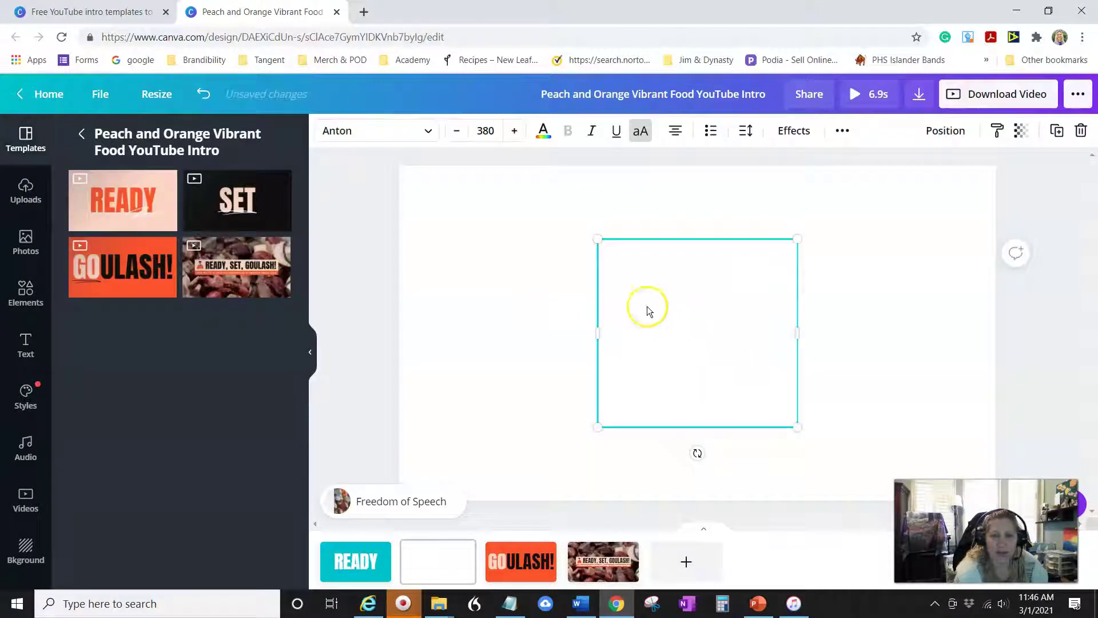
left_click(542, 131)
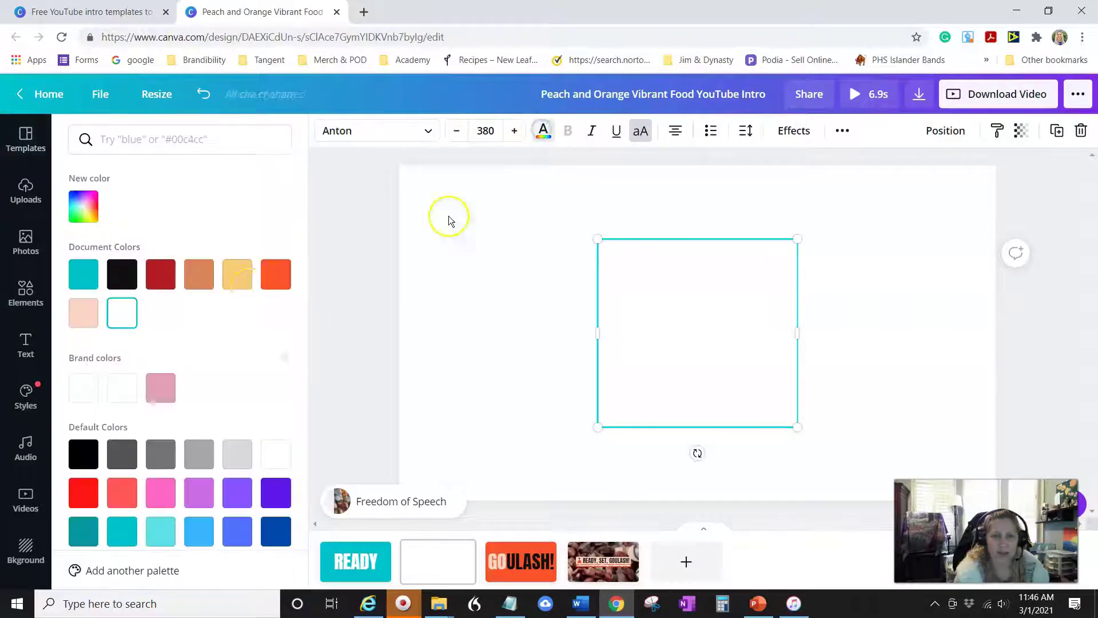
left_click(87, 277)
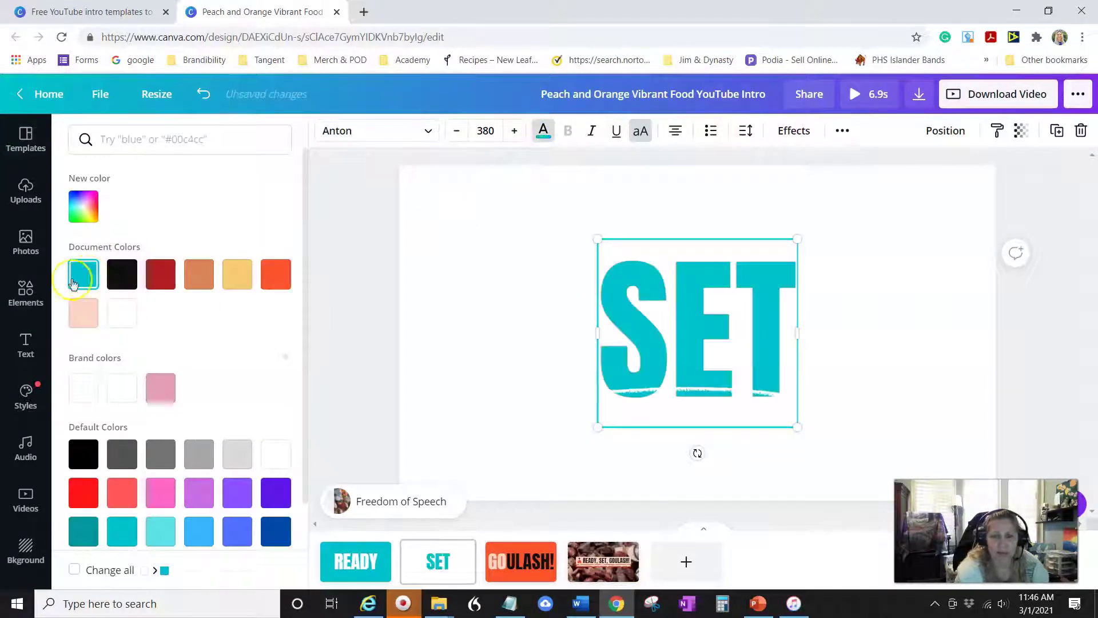
left_click(84, 531)
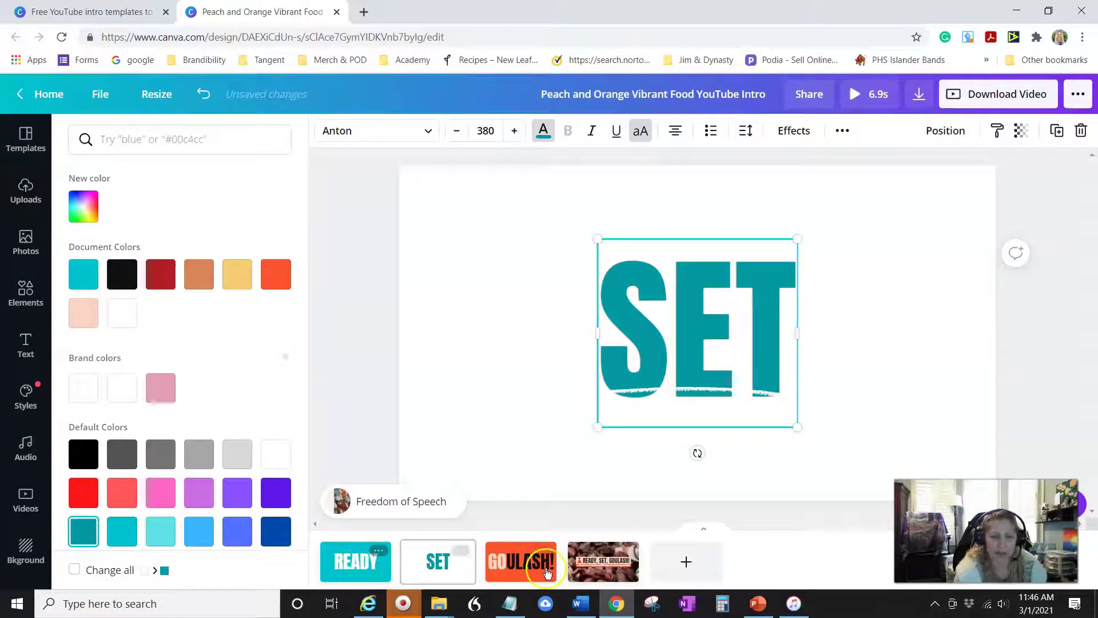
Undo twice to restore the teal background and white SET text
left_click(525, 560)
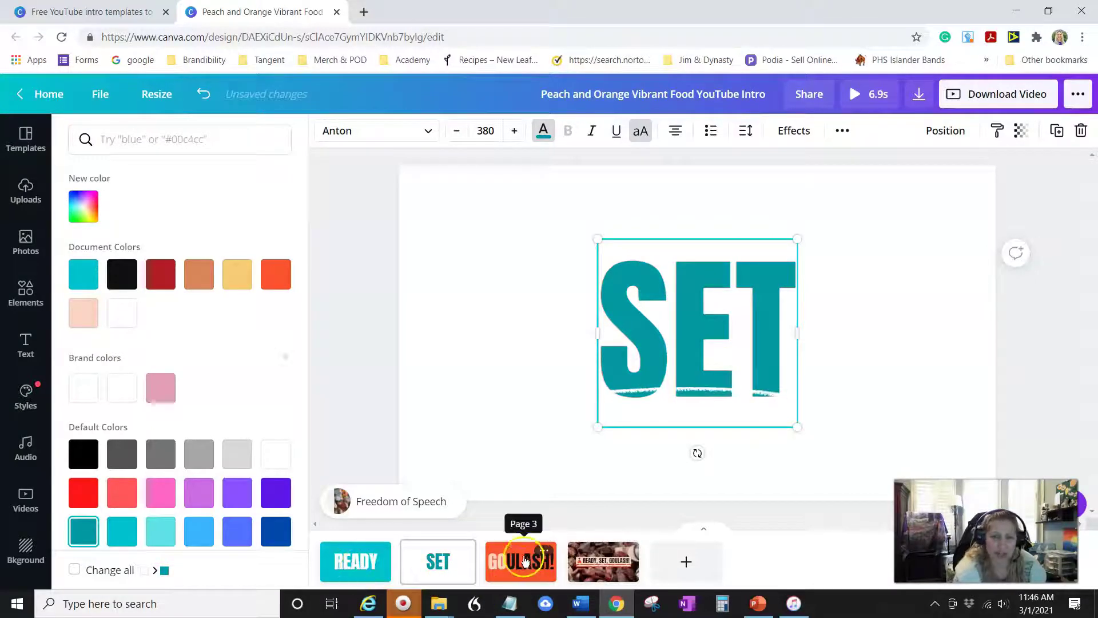
left_click(204, 98)
left_click(204, 99)
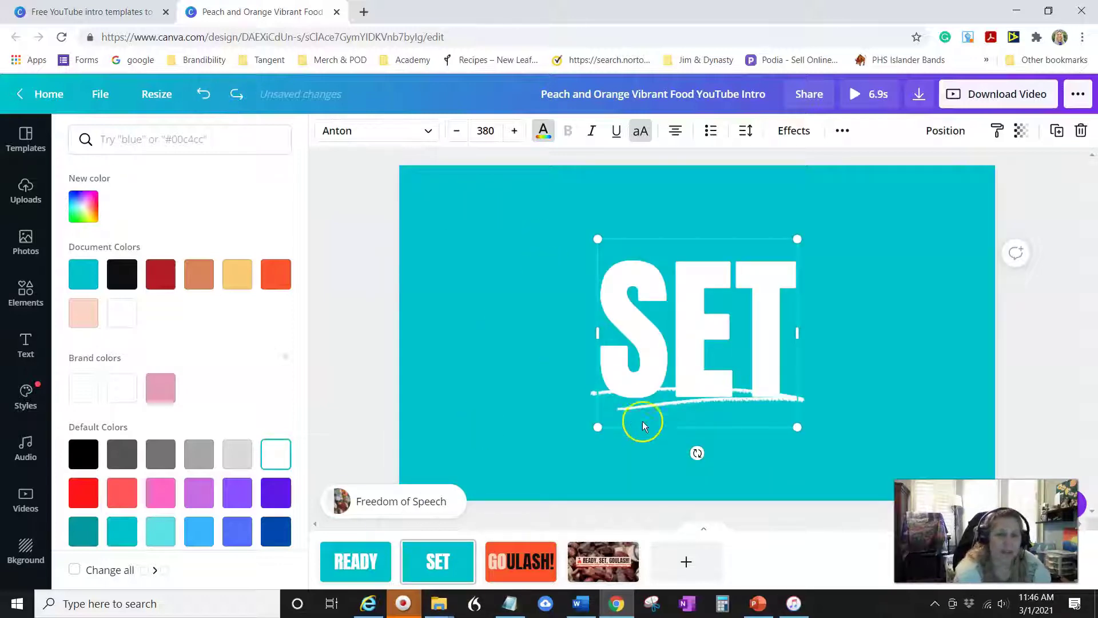
Switch to the GOULASH! slide and make its background teal
left_click(538, 572)
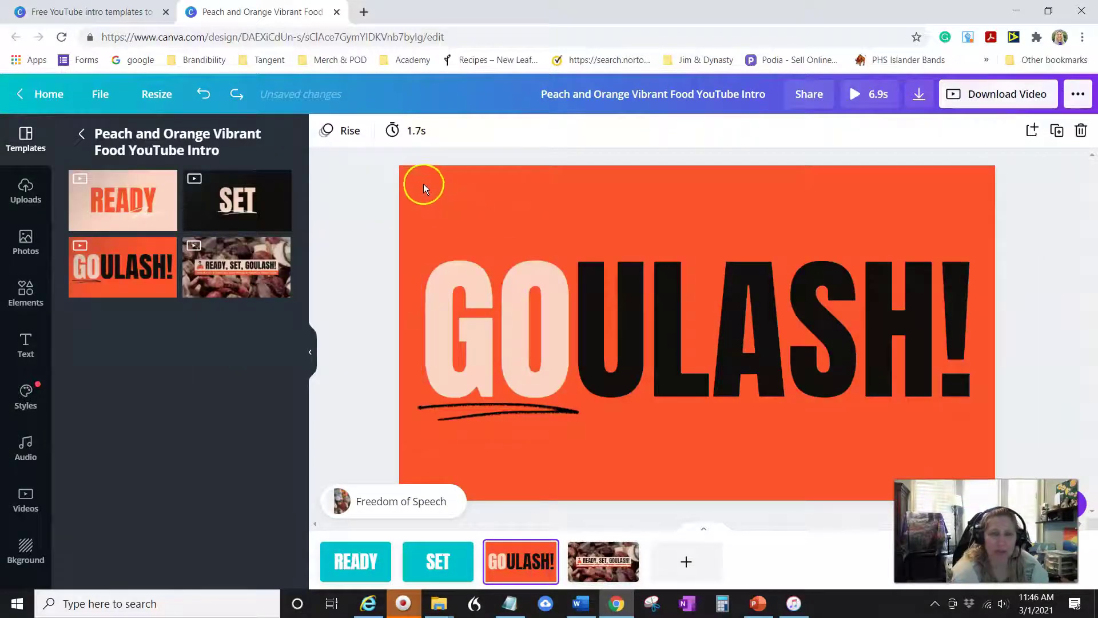
left_click(486, 206)
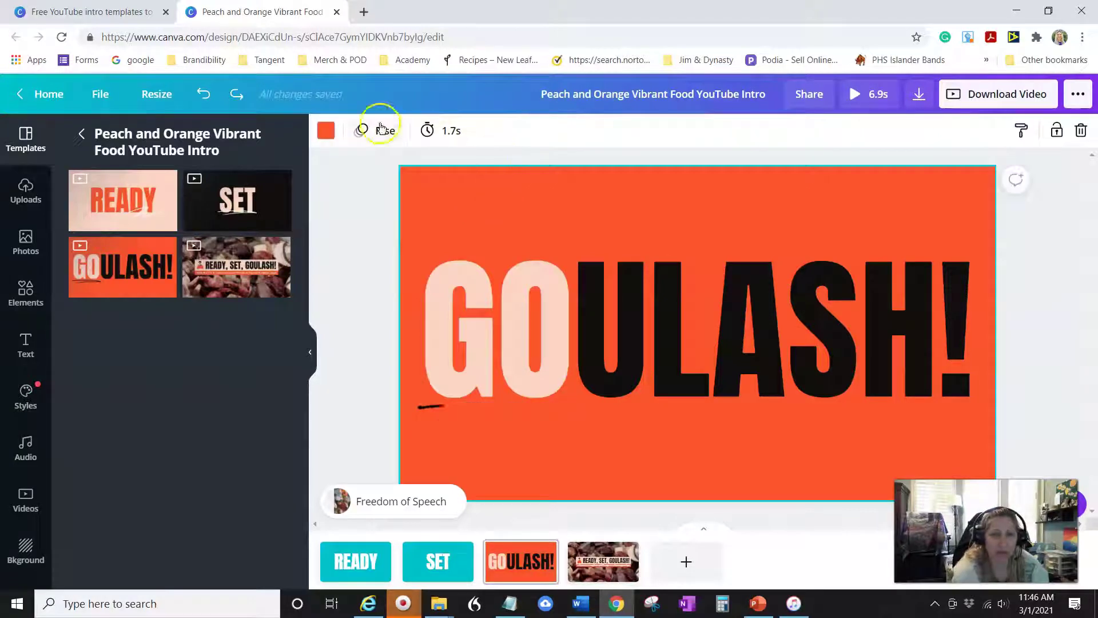
left_click(324, 133)
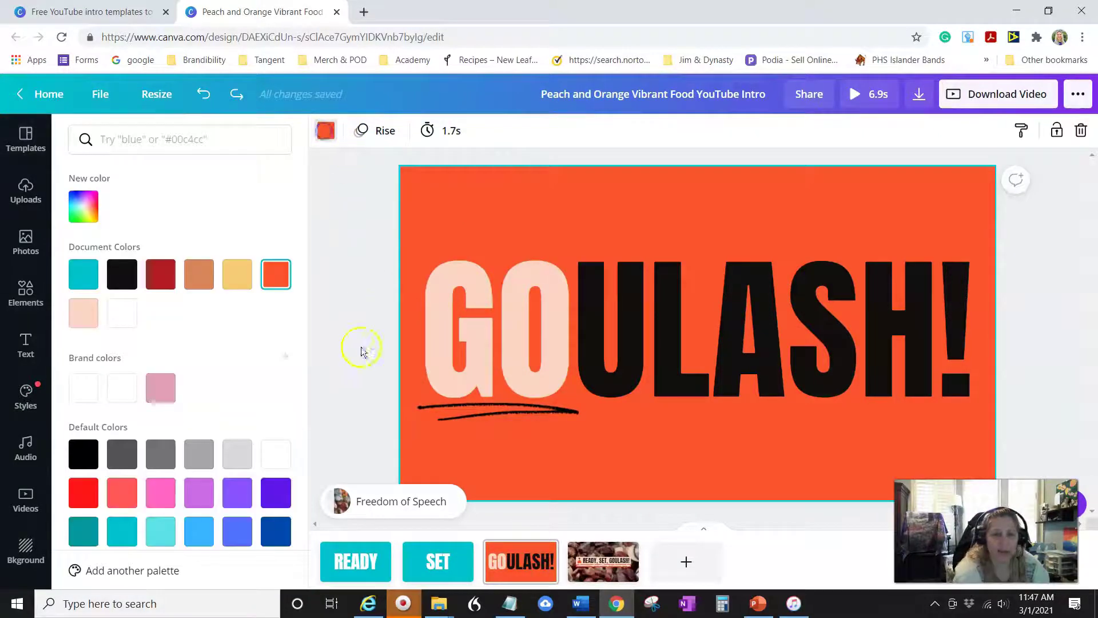
left_click(122, 531)
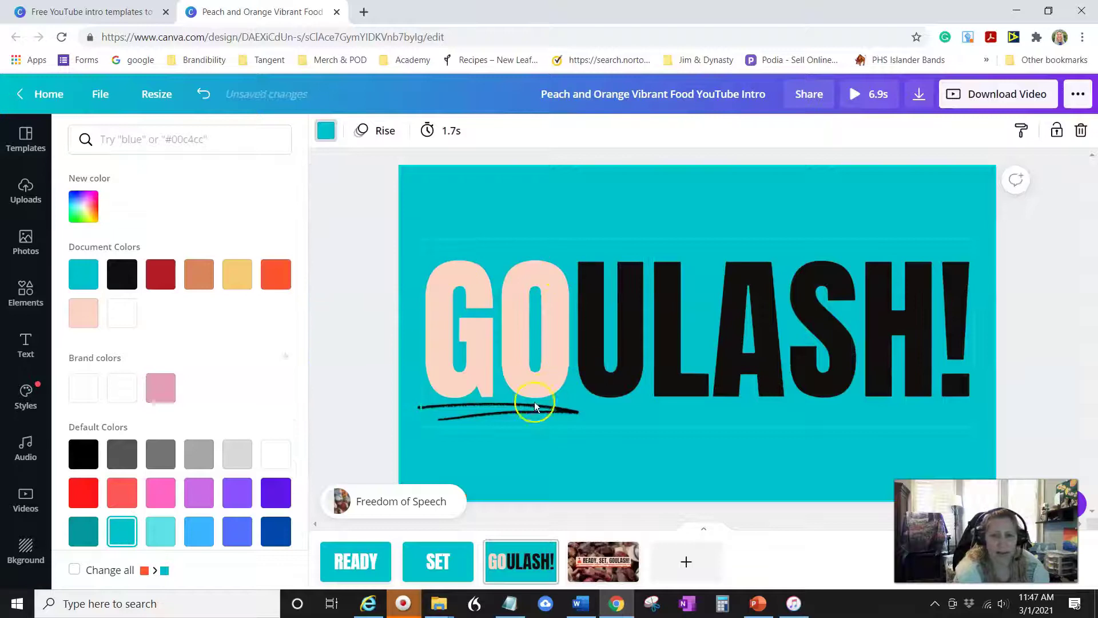
Colour the letters GO in the GOULASH! heading white
left_click(529, 355)
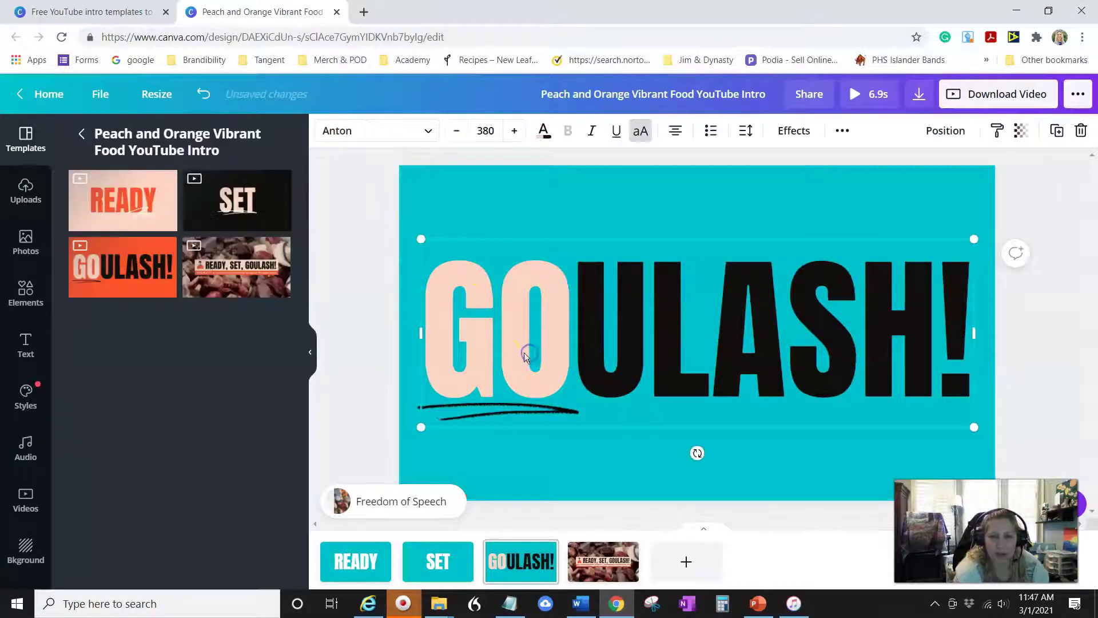
double_click(487, 325)
left_click(582, 321)
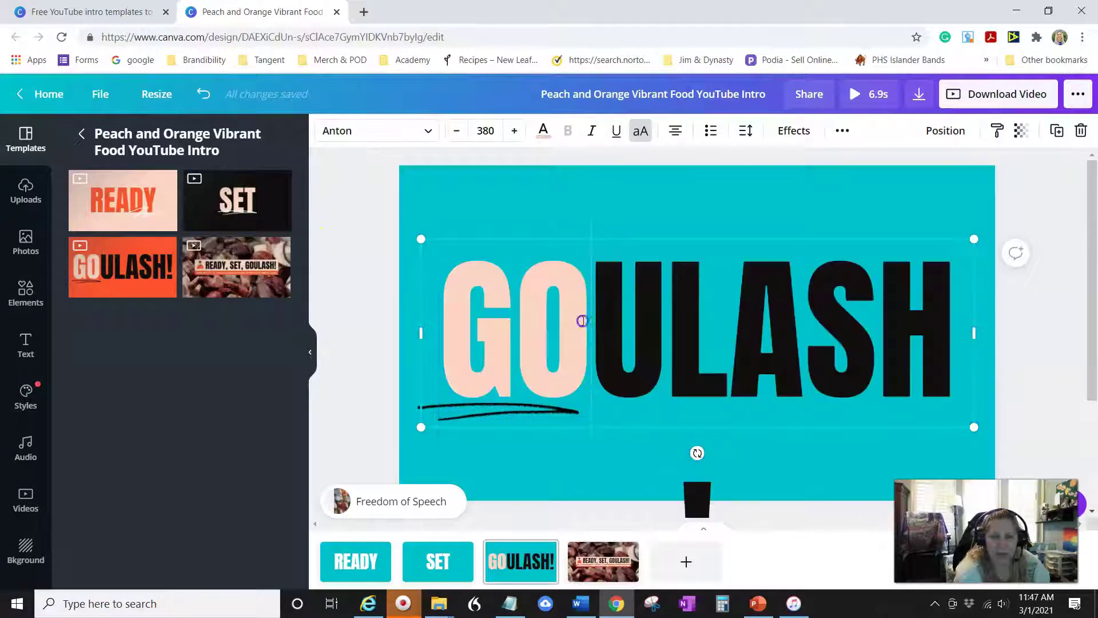
left_click_drag(583, 321, 464, 324)
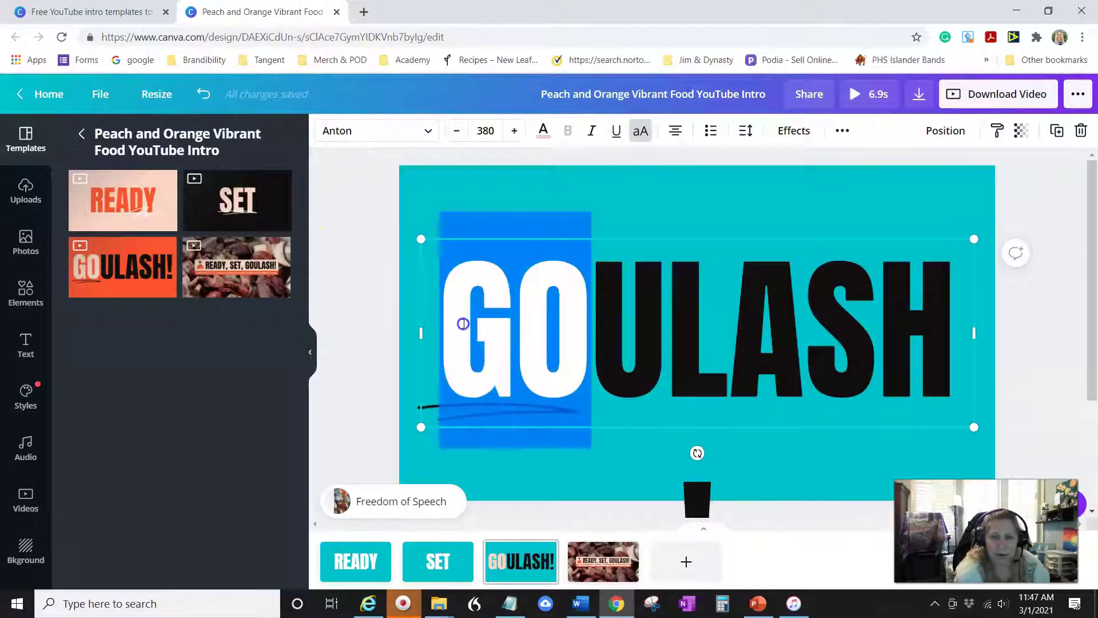
left_click(545, 131)
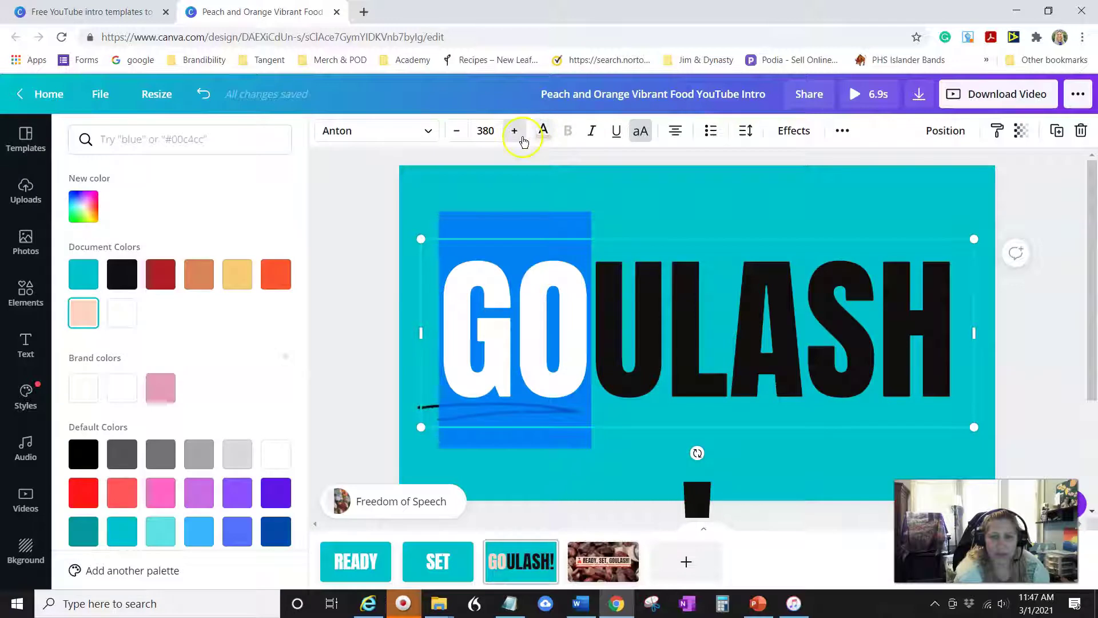
left_click(122, 312)
left_click(607, 337)
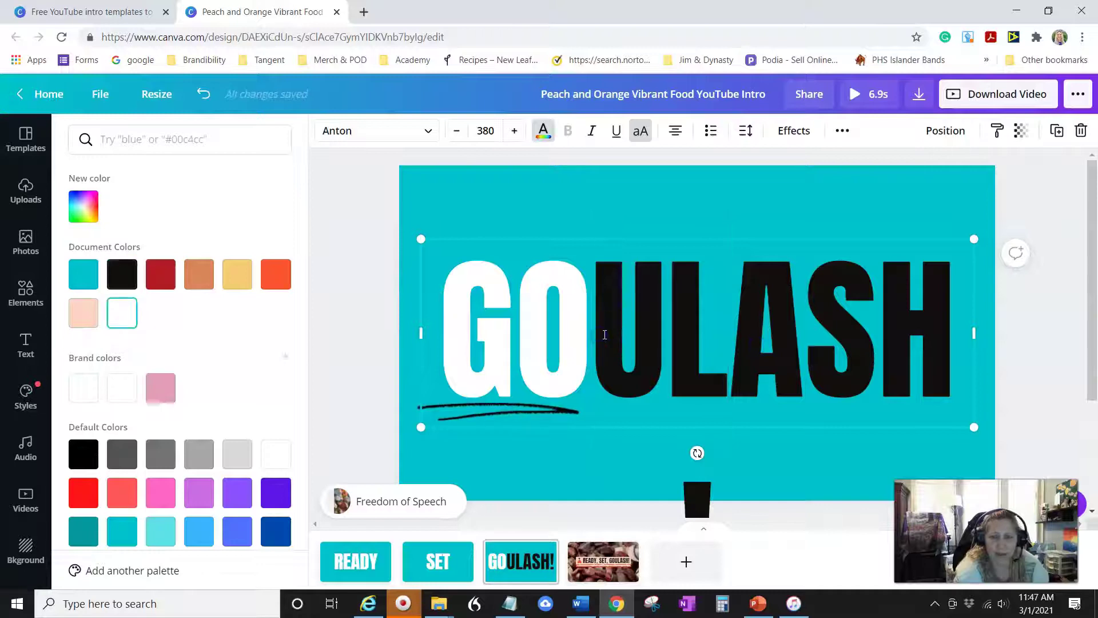
Replace ULASH with PUBLISH! and shrink the whole heading to size 373
left_click_drag(599, 335, 949, 370)
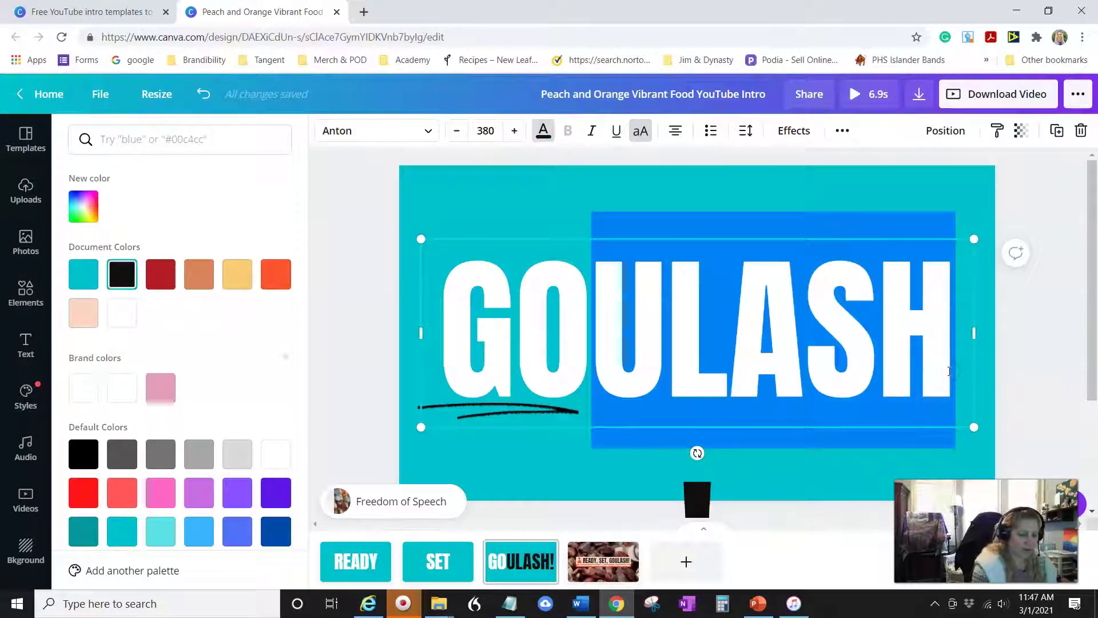
type("PUB!")
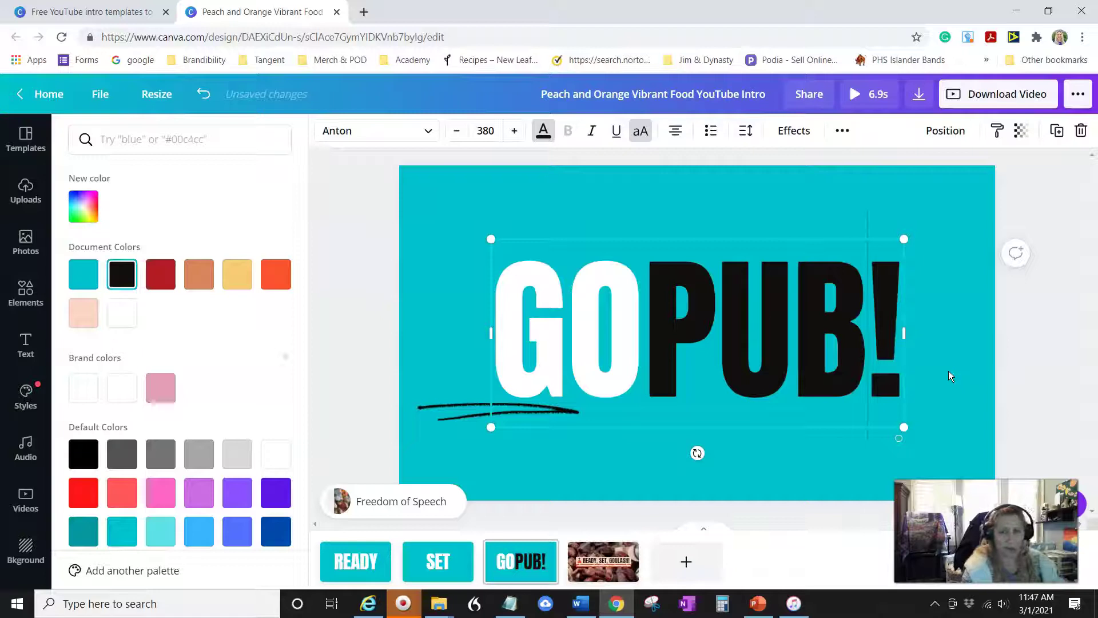
type("LISH")
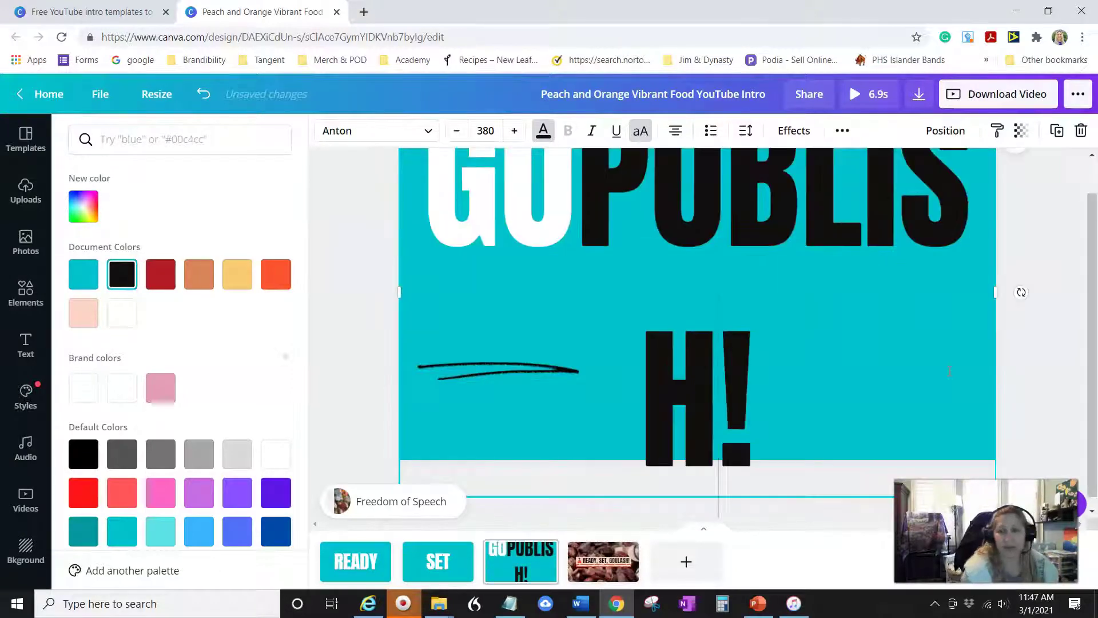
key("ctrl+a")
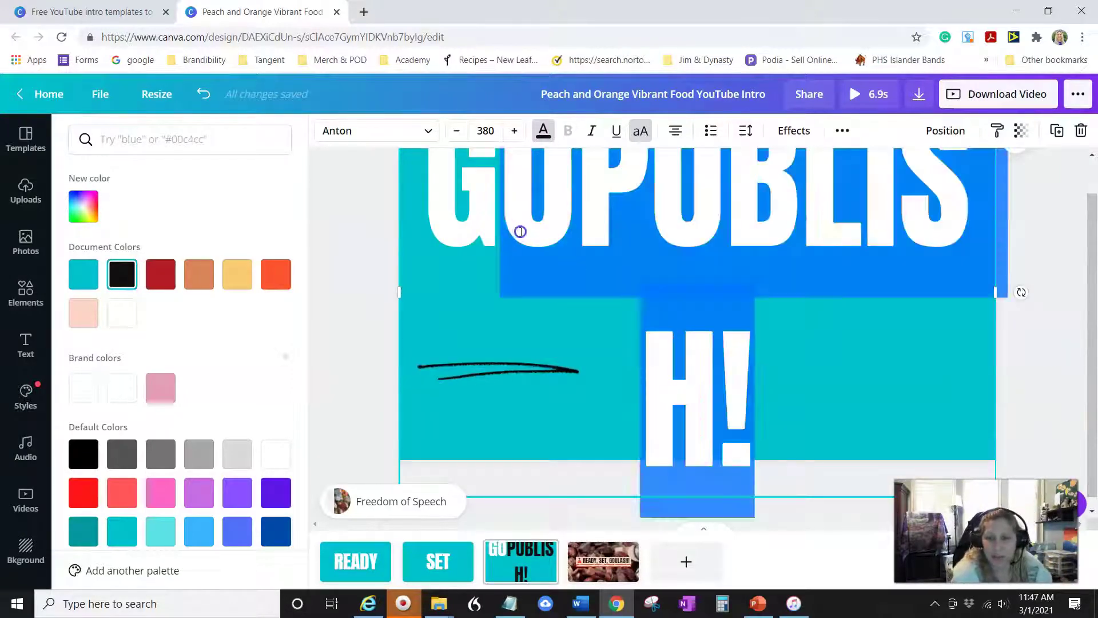
left_click(457, 131)
left_click(457, 131)
left_click(458, 131)
left_click(458, 131)
left_click(458, 131)
left_click(457, 131)
left_click(458, 131)
left_click(458, 131)
left_click(458, 131)
left_click(458, 131)
left_click(458, 131)
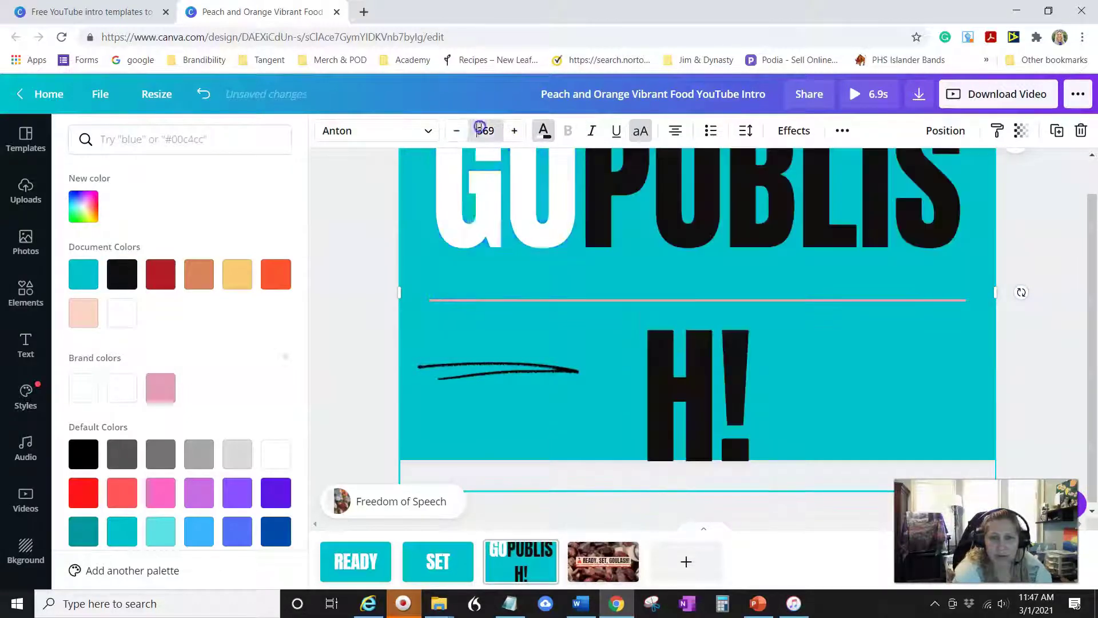
Enter heading font sizes 350, then 340
left_click(487, 131)
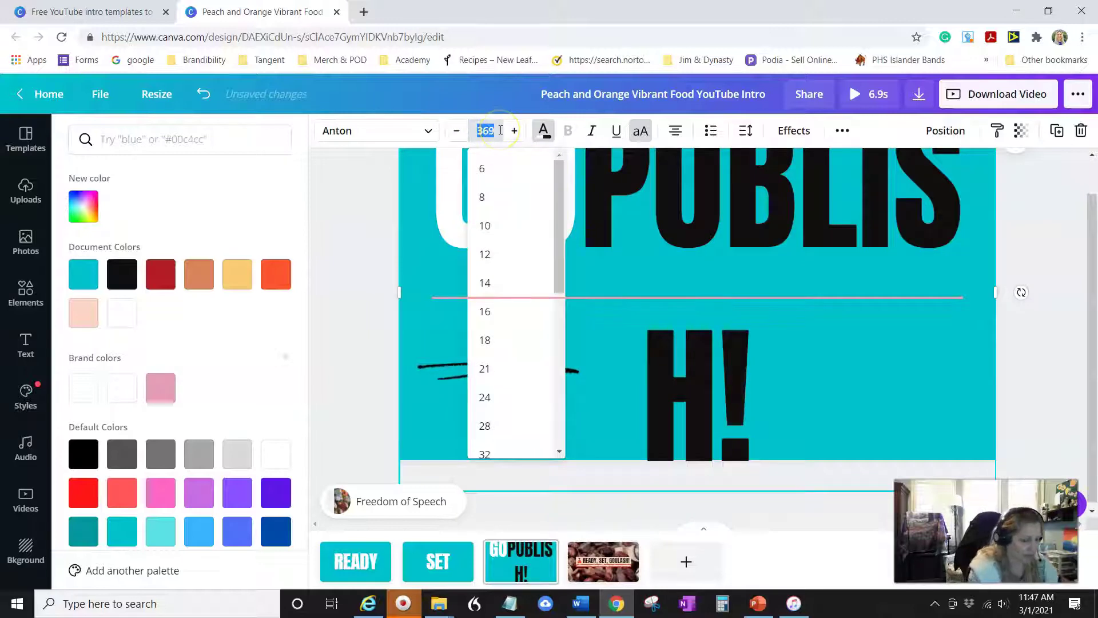
type("350")
key("Return")
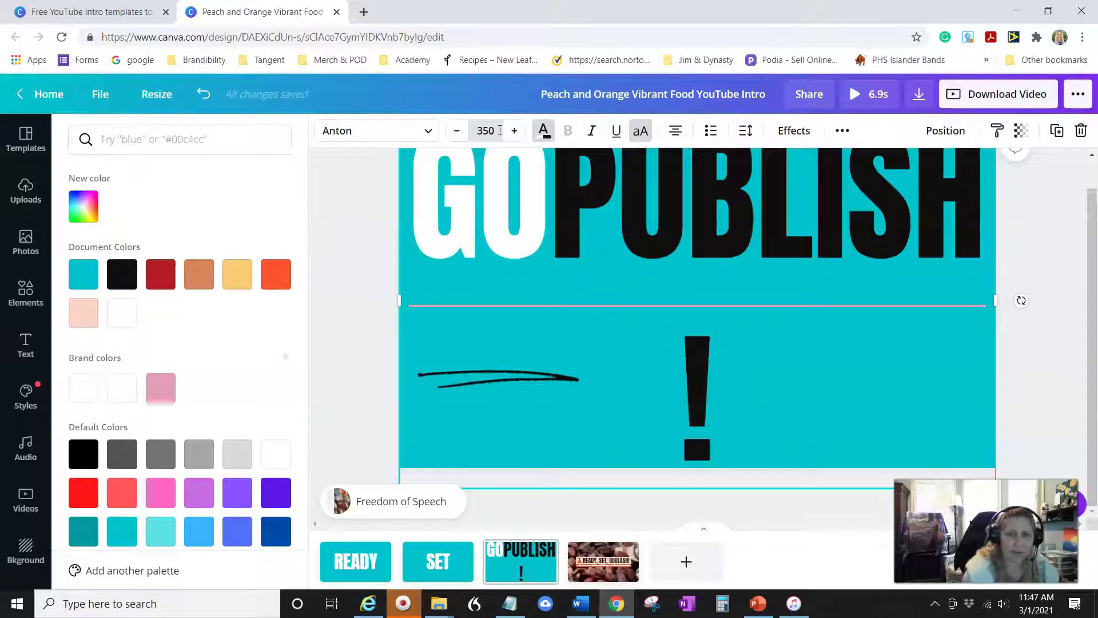
left_click(499, 131)
left_click(496, 131)
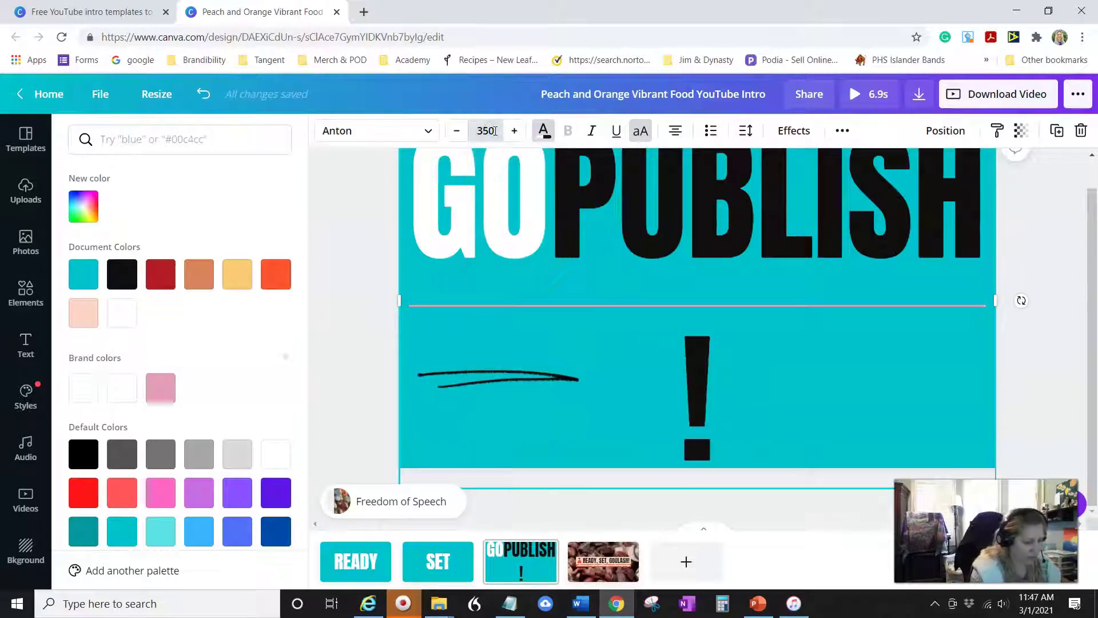
type("340")
key("Return")
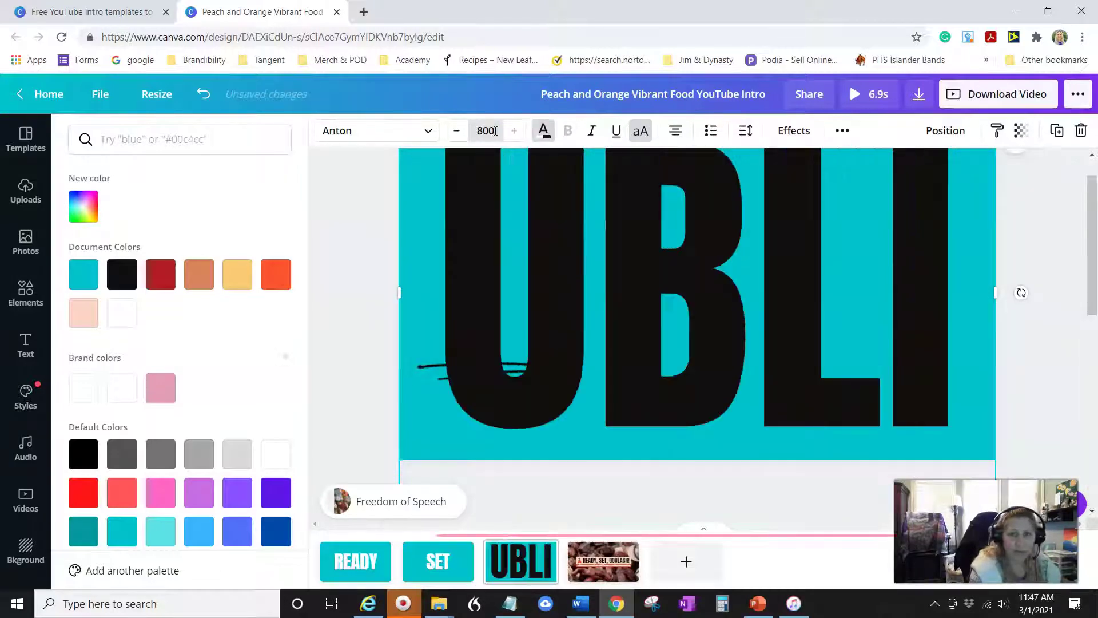
left_click(494, 131)
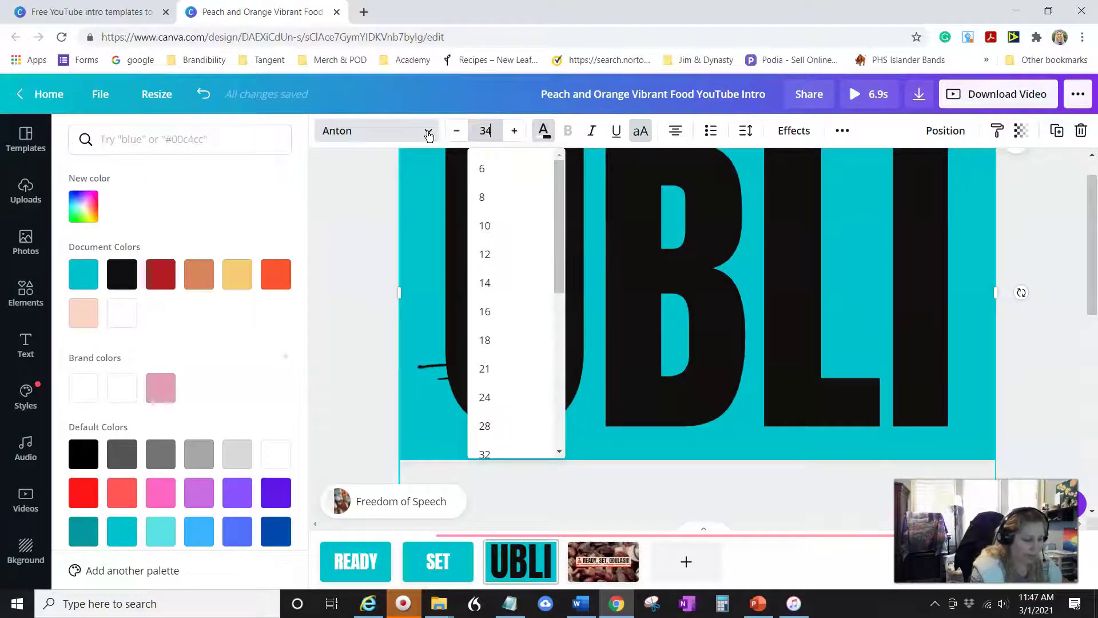
key("Return")
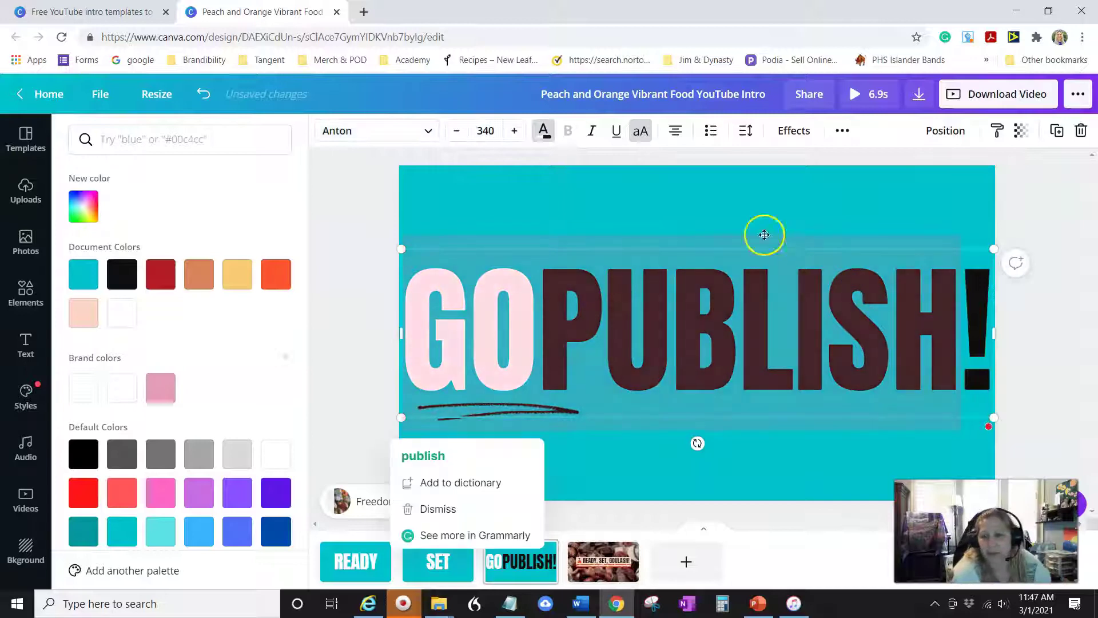
Step the heading size down to 317 so GOPUBLISH! fits on one line
left_click(457, 131)
left_click(457, 131)
left_click(457, 131)
left_click(457, 131)
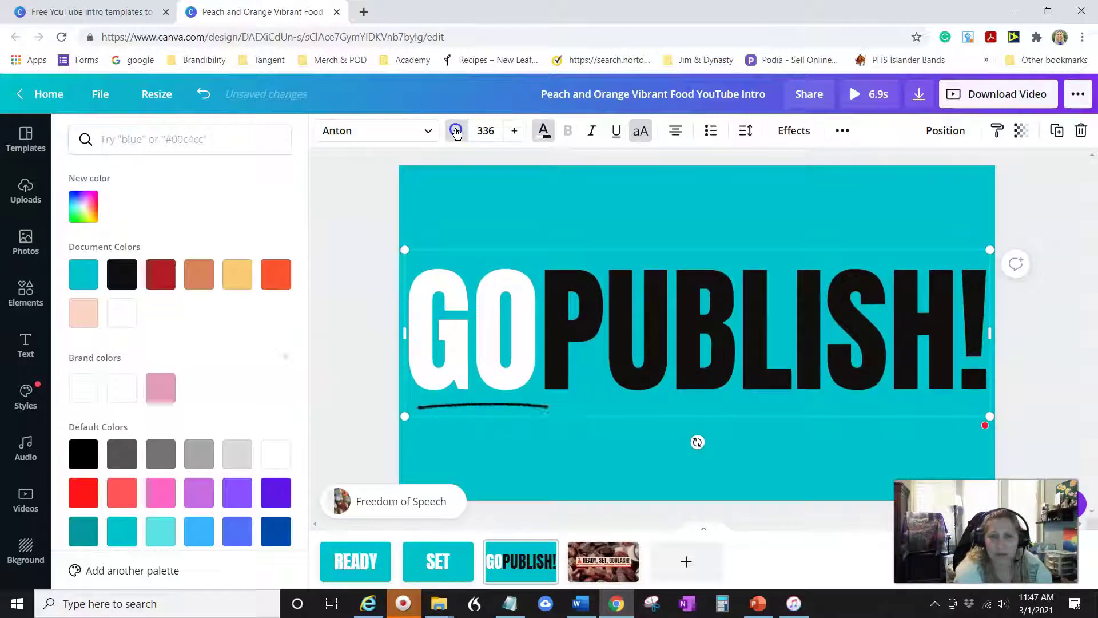
left_click(457, 131)
left_click(457, 131)
left_click(457, 131)
left_click(457, 131)
left_click(457, 131)
left_click(457, 131)
left_click(457, 131)
left_click(457, 131)
double_click(457, 131)
left_click(457, 131)
left_click(457, 131)
left_click(457, 131)
left_click(457, 131)
left_click(457, 131)
left_click(457, 131)
left_click(457, 131)
left_click(457, 131)
left_click(457, 131)
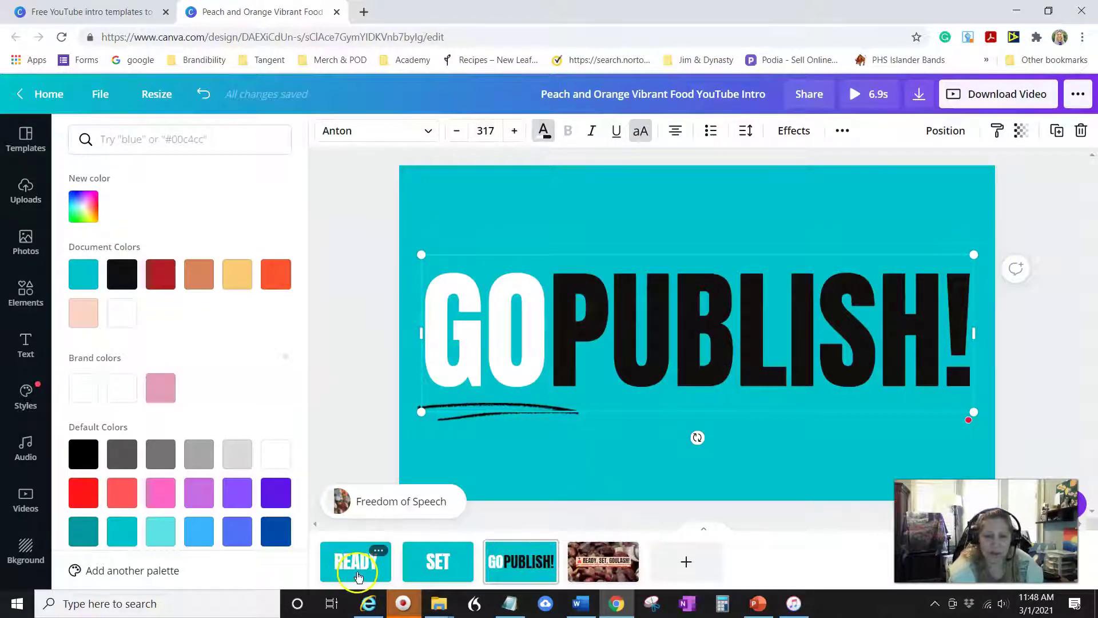
Review the READY, SET and GO PUBLISH! slides in turn
left_click(358, 572)
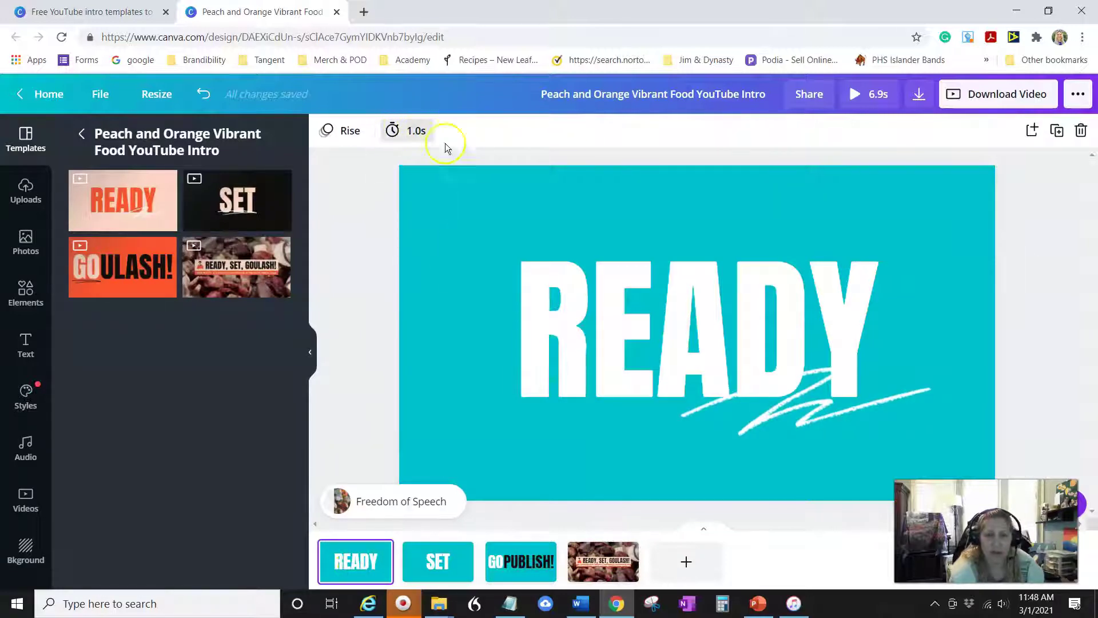
left_click(442, 567)
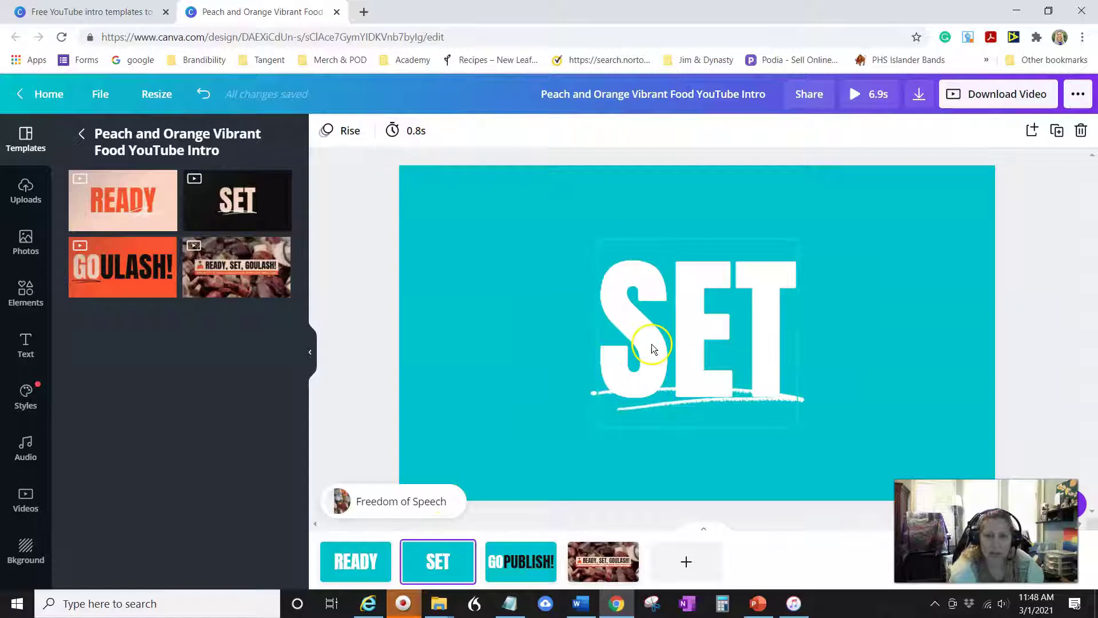
left_click(517, 562)
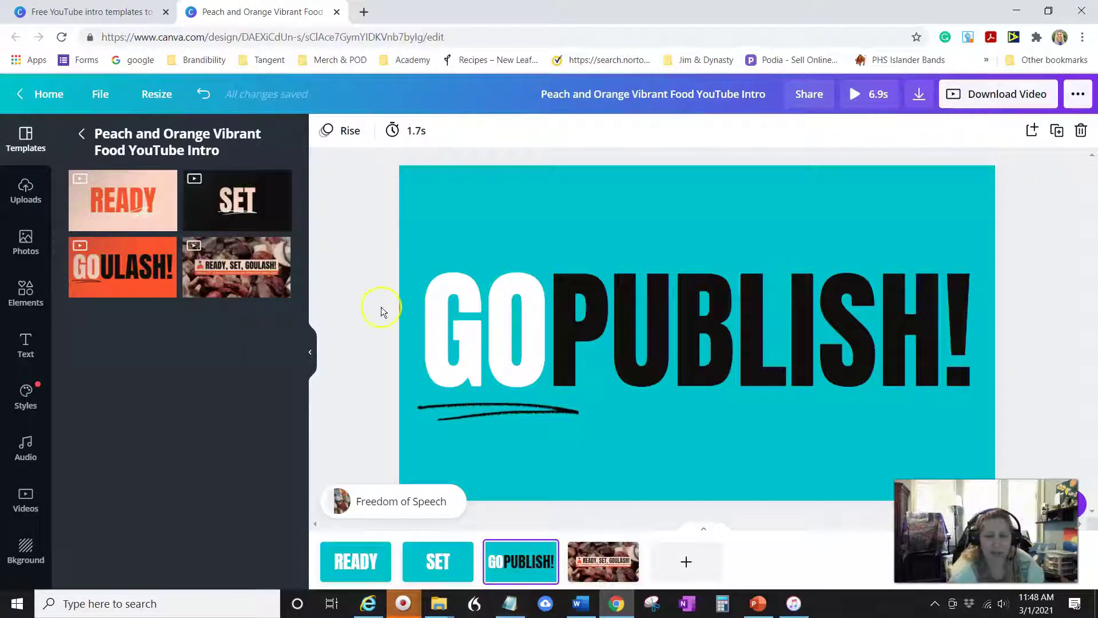
Open the fourth slide and select its READY, SET, GOULASH! title text box
left_click(624, 579)
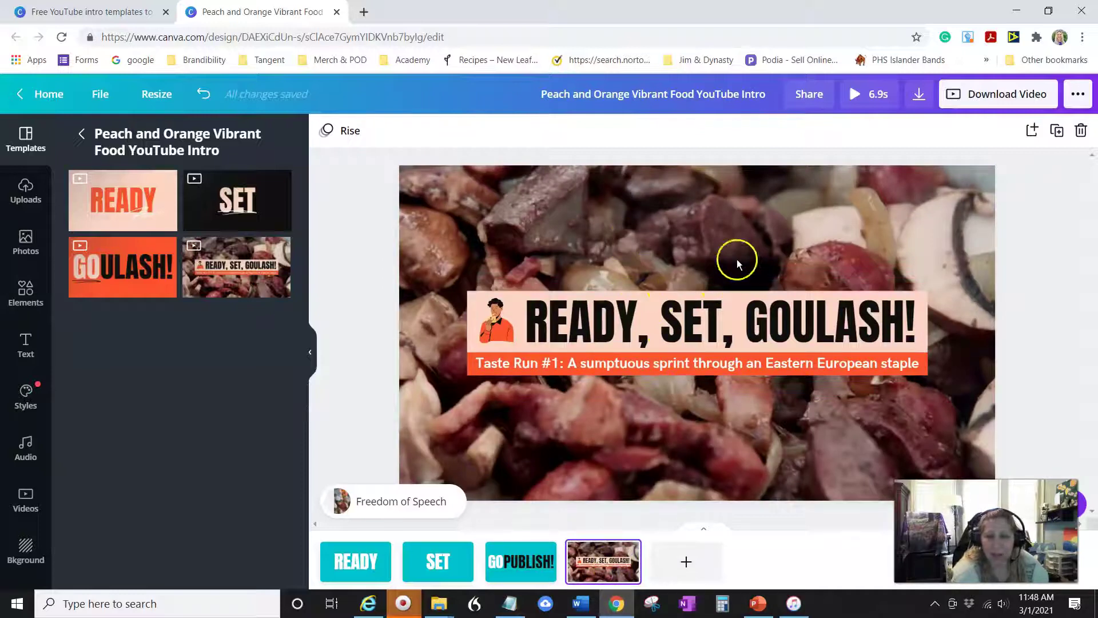
left_click(597, 346)
left_click(501, 315)
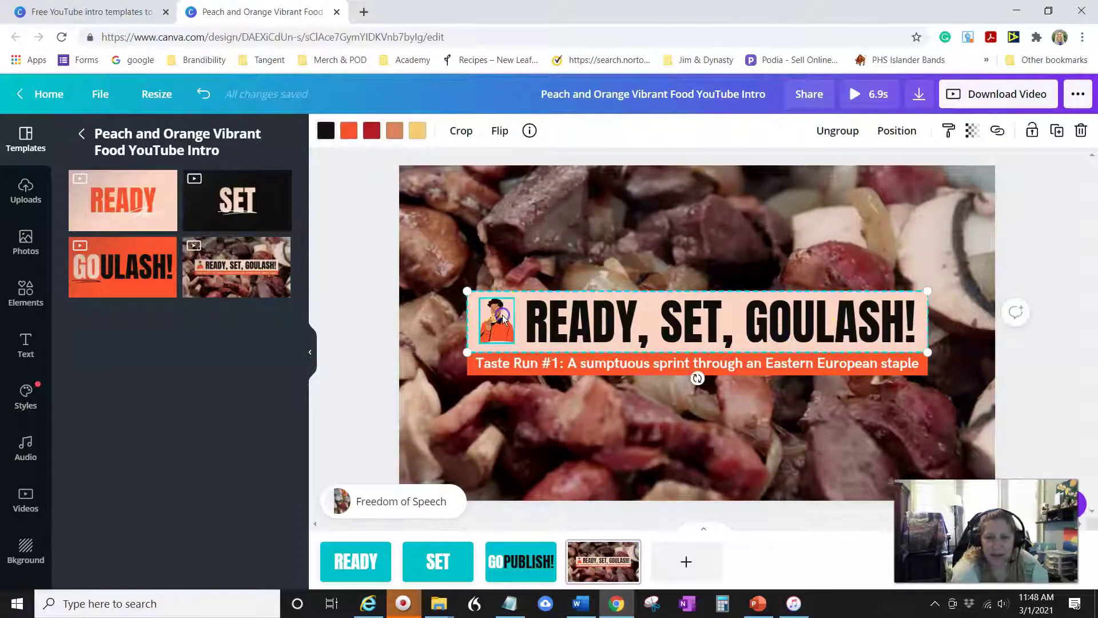
left_click(540, 318)
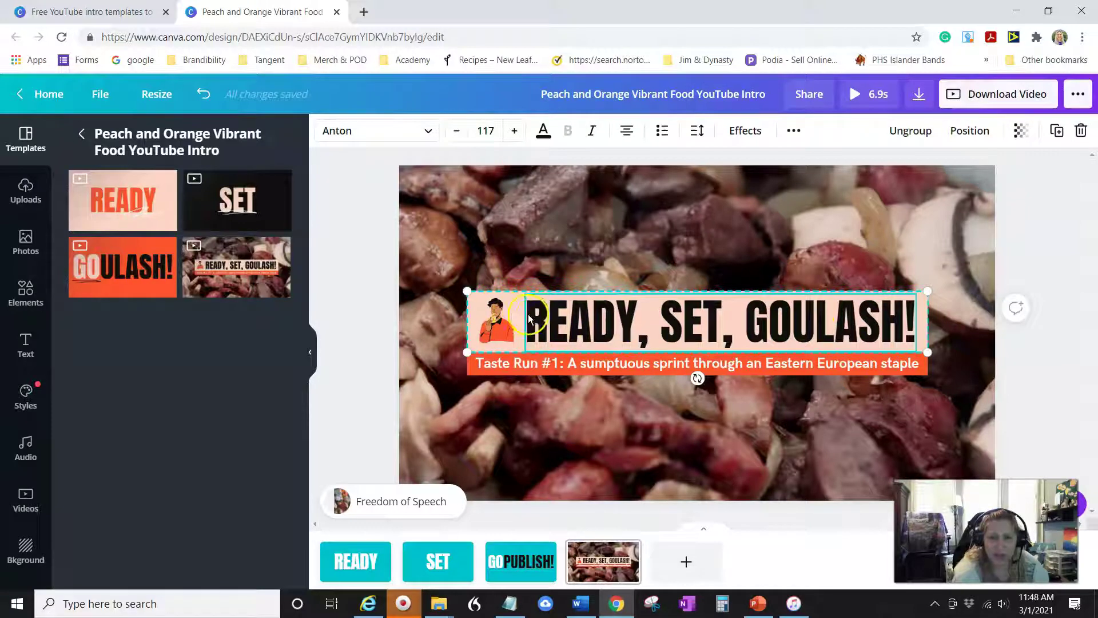
Overwrite the banner text with PUBLISH WITH plus the creator's first name, fixing typos
double_click(534, 318)
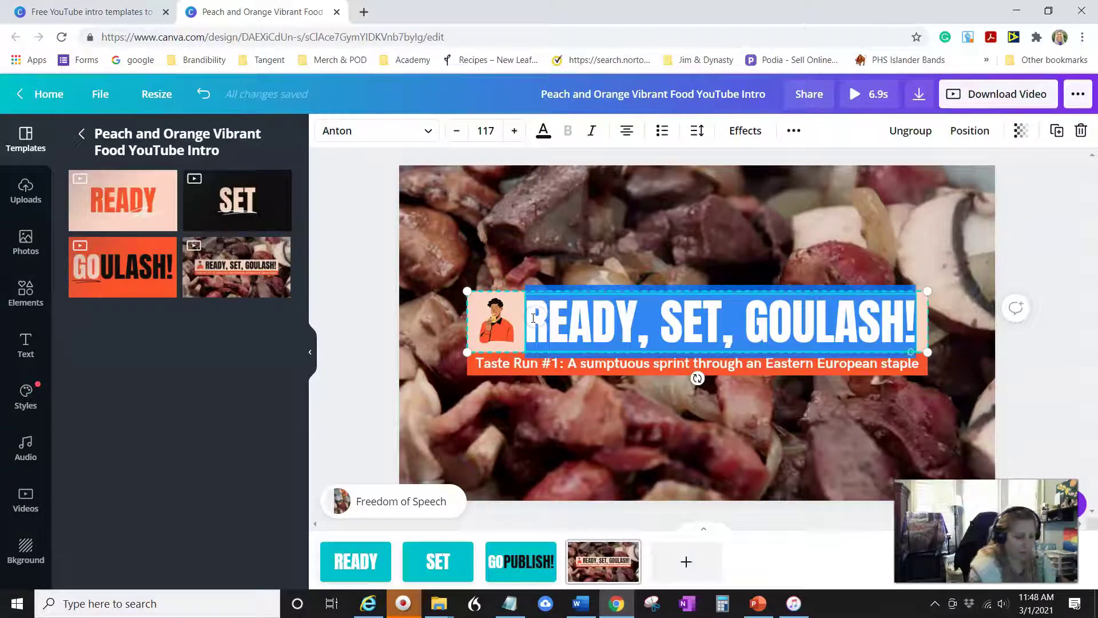
type("PUBLIS")
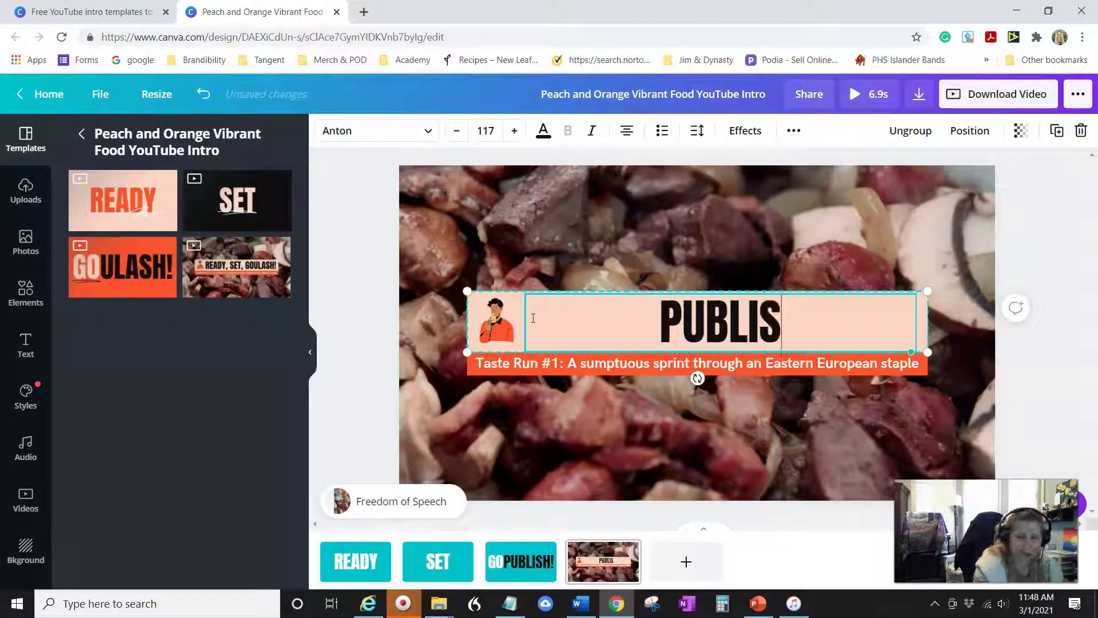
type("J")
key("BackSpace")
type("H ")
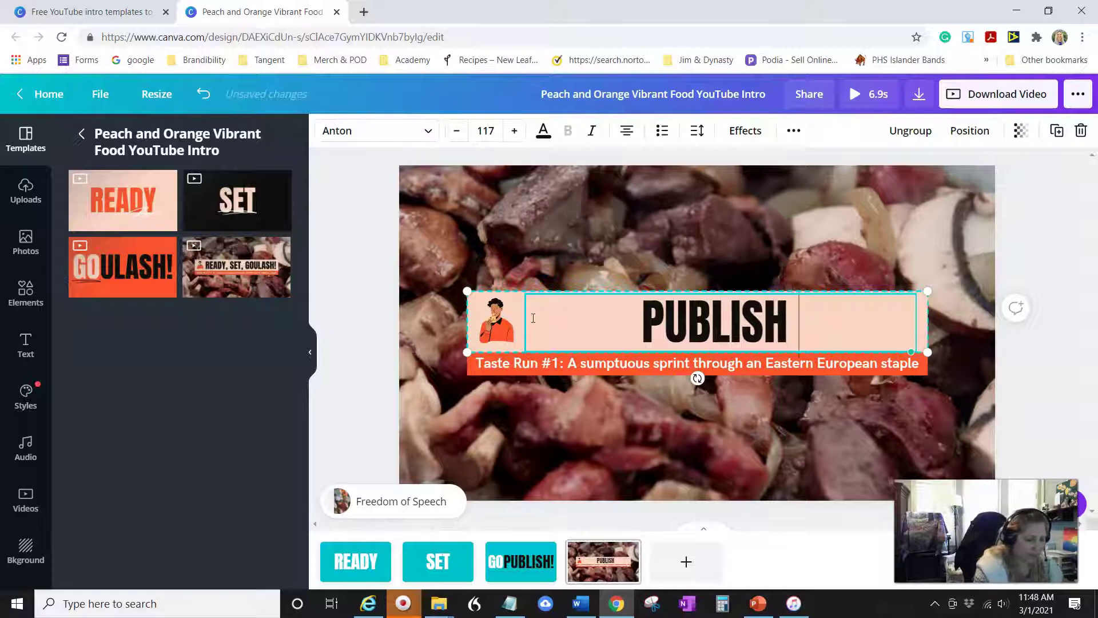
type("WITH")
key("BackSpace")
key("BackSpace")
type("ITH ")
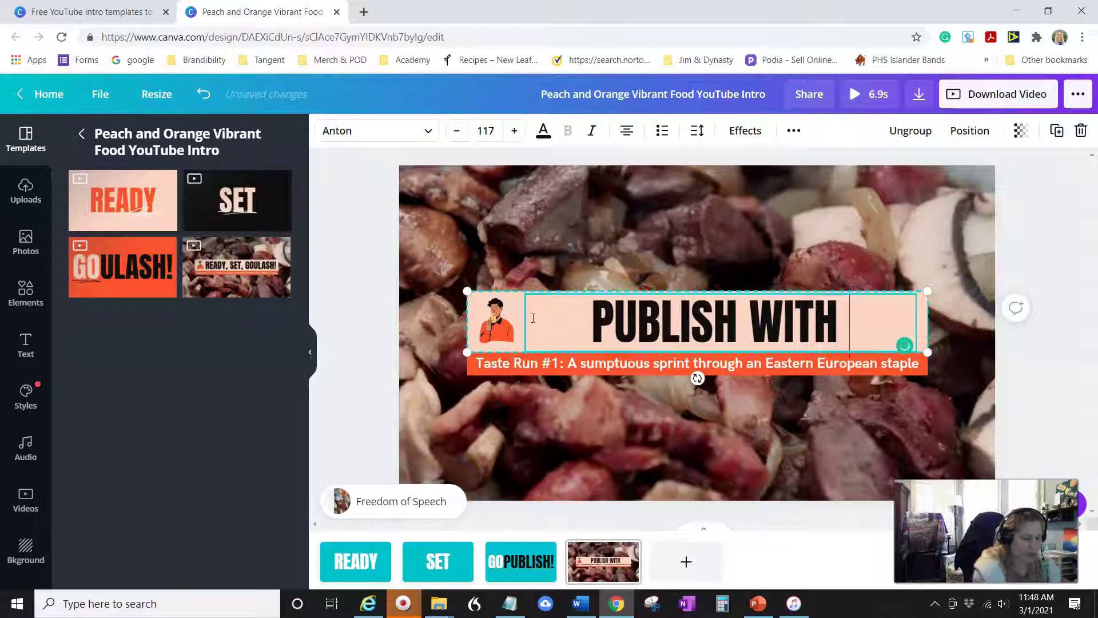
type("ASHLEY")
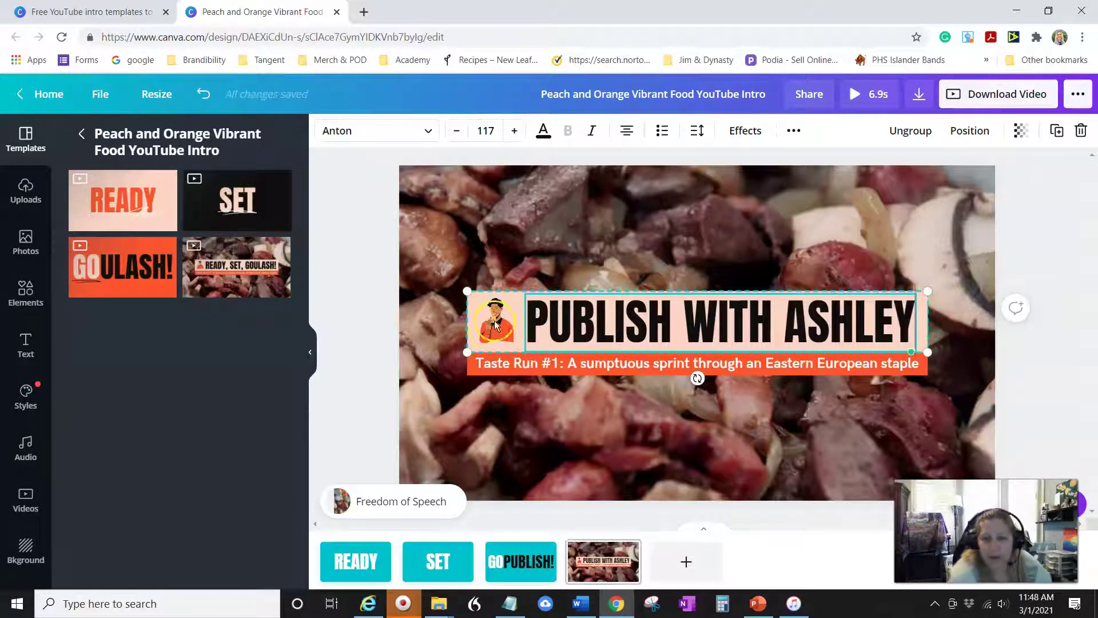
Delete the Taste Run #1 subtitle, its orange bar and the chef avatar
left_click(534, 366)
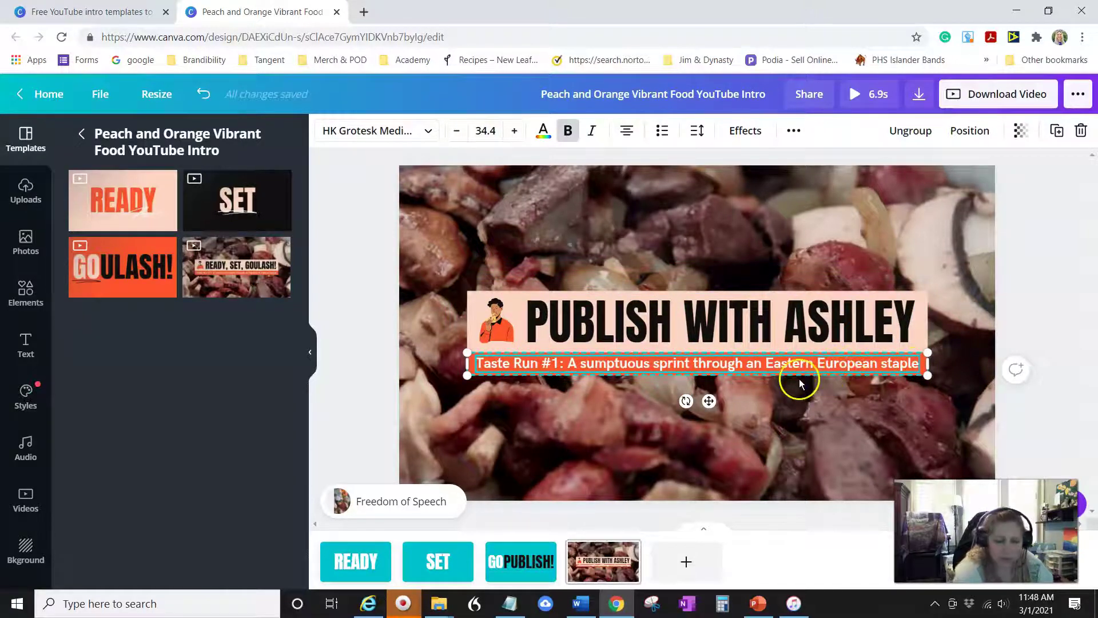
key("Delete")
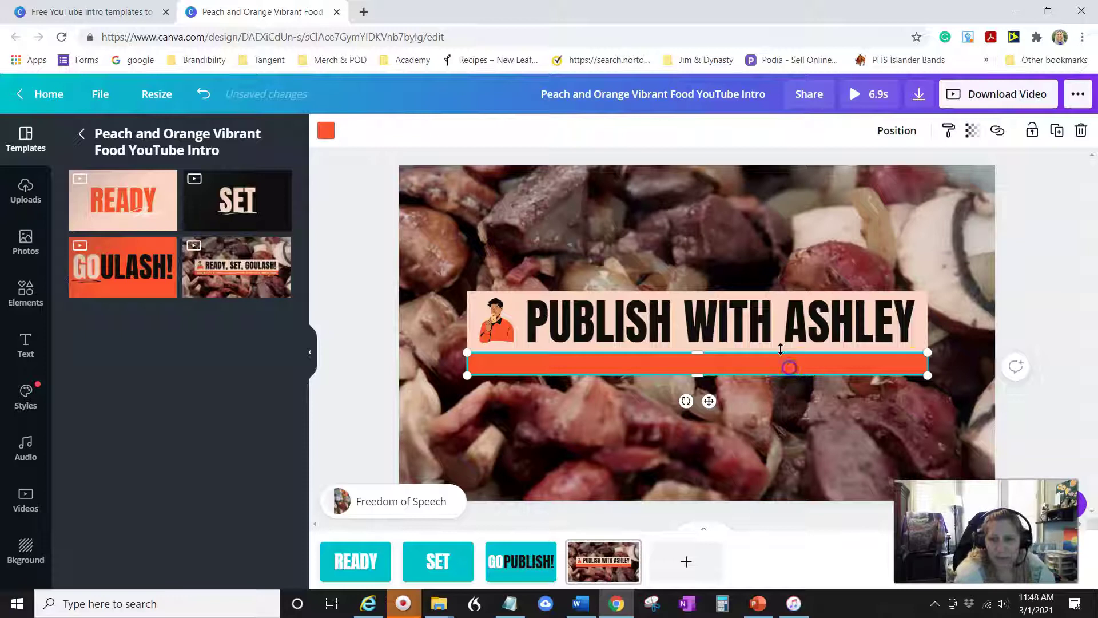
right_click(791, 374)
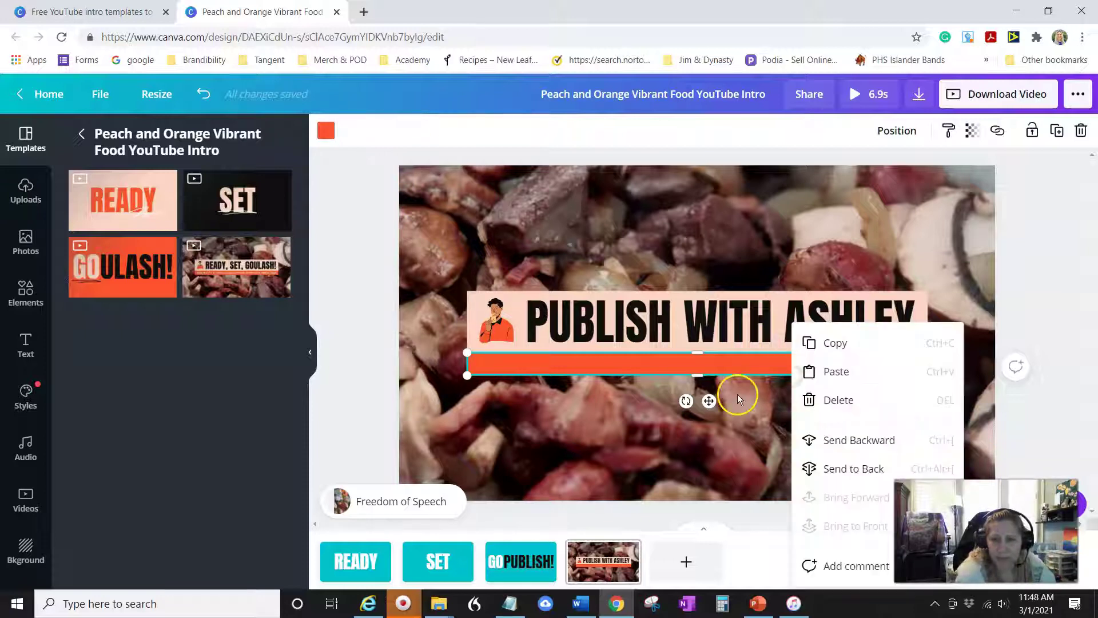
left_click(833, 399)
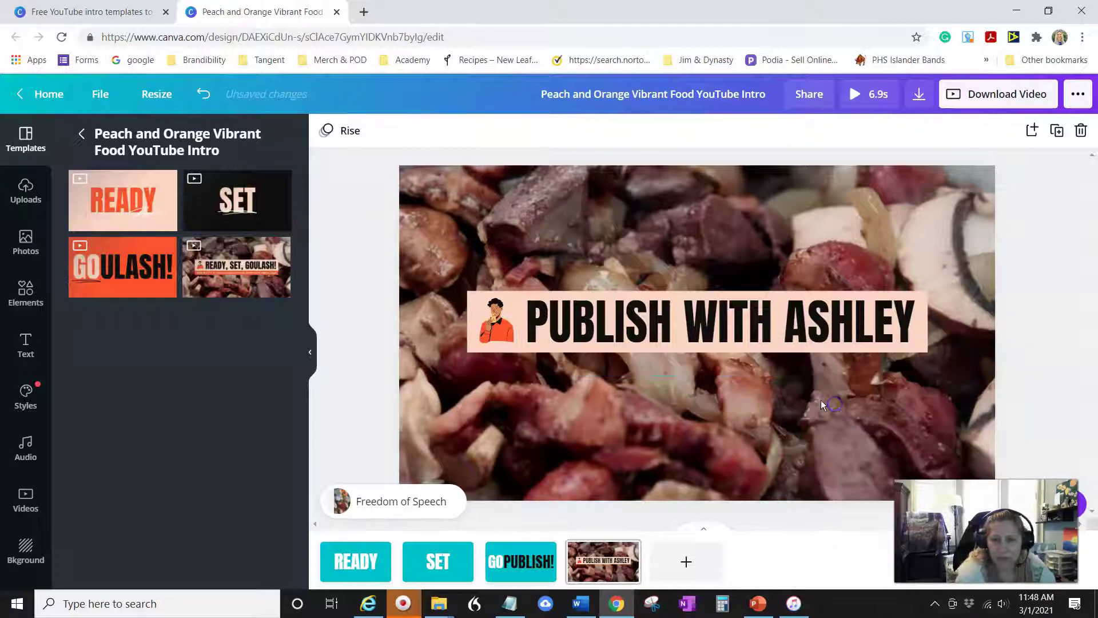
left_click(486, 332)
right_click(497, 321)
left_click(523, 360)
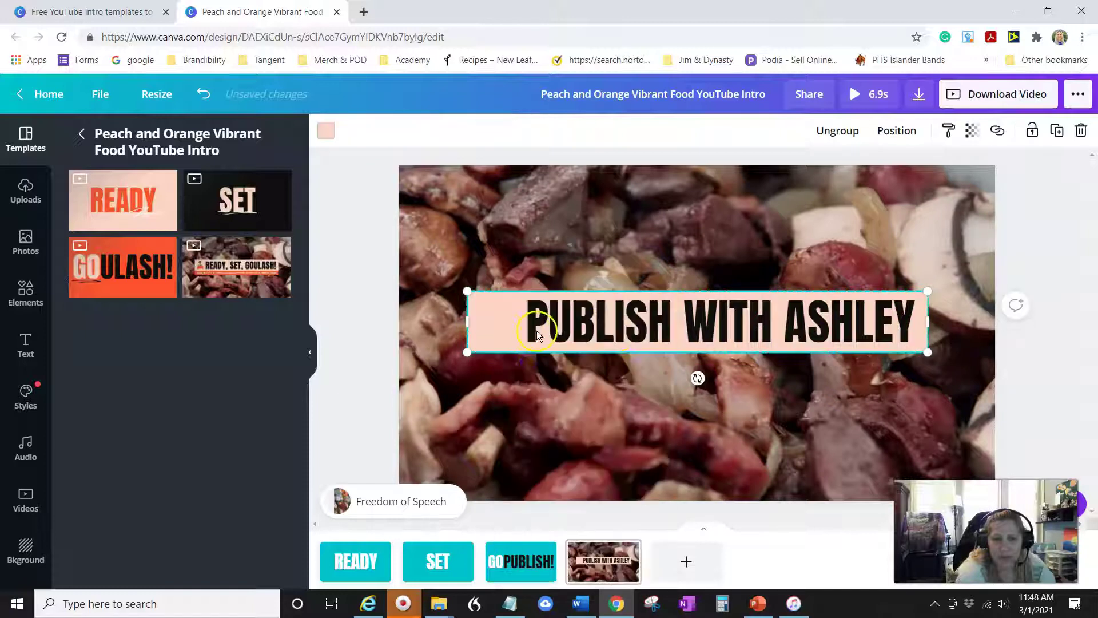
Left-align the heading and narrow its text box so it wraps onto two lines
left_click(624, 329)
left_click_drag(758, 321, 751, 315)
left_click(627, 131)
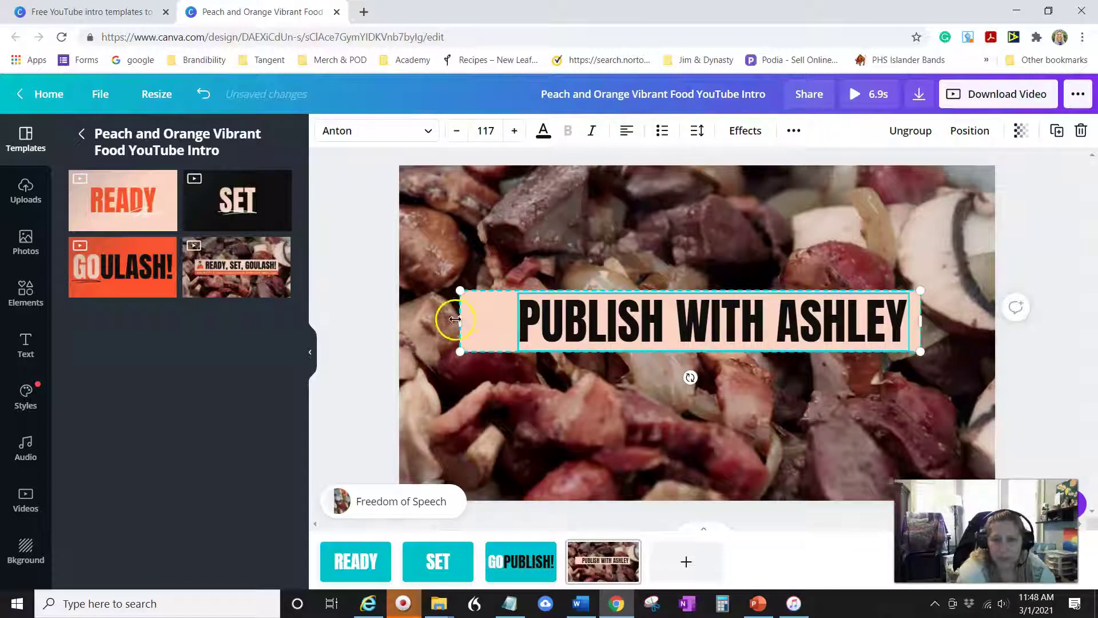
mouse_move(459, 319)
left_mouse_down()
mouse_move(500, 319)
mouse_move(478, 318)
left_mouse_up()
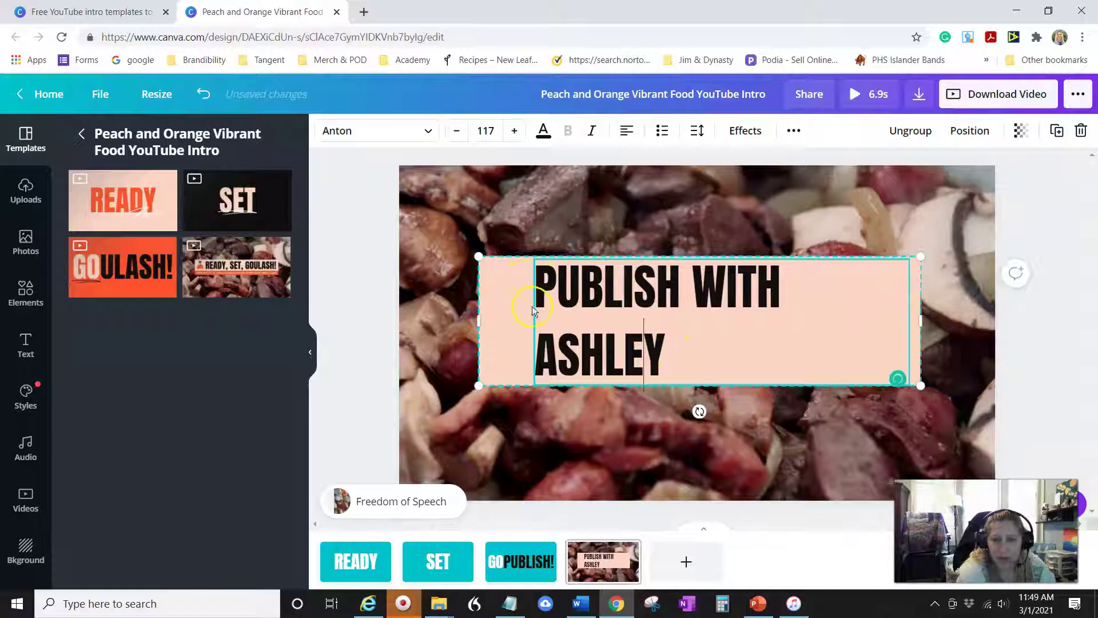
left_click_drag(529, 318, 502, 316)
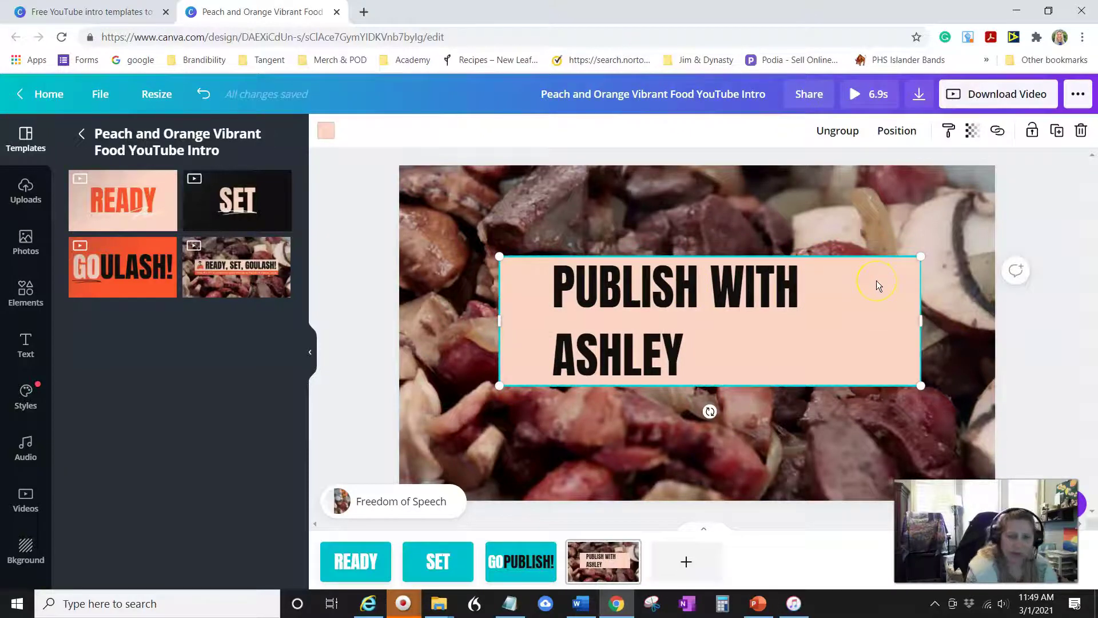
Delete the peach box and widen the centre-aligned heading onto a single line
key("Delete")
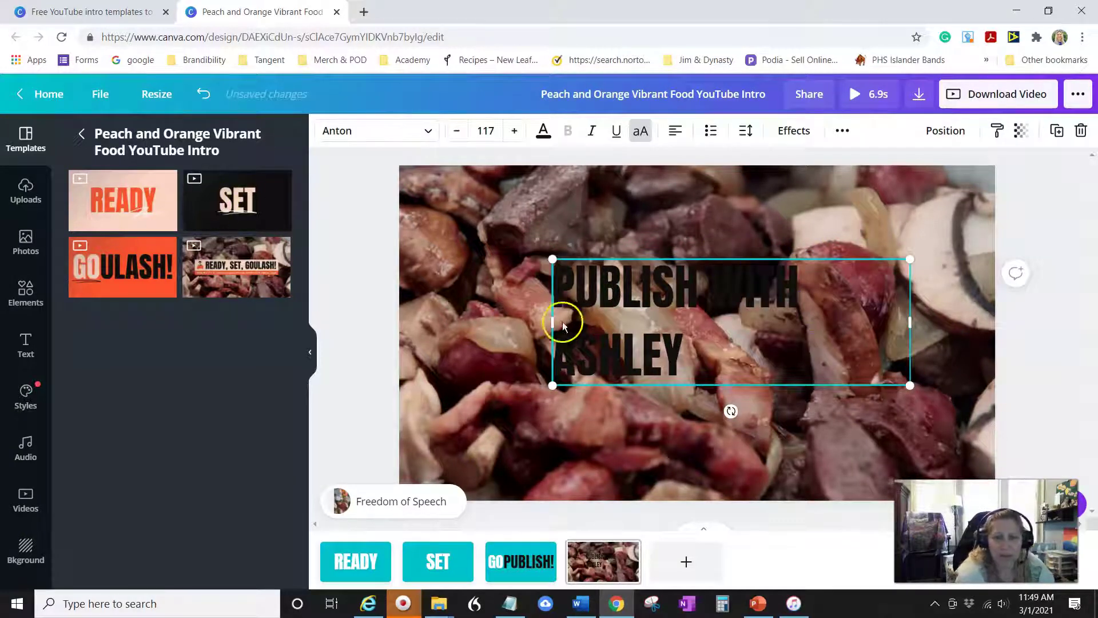
left_click_drag(548, 317, 452, 313)
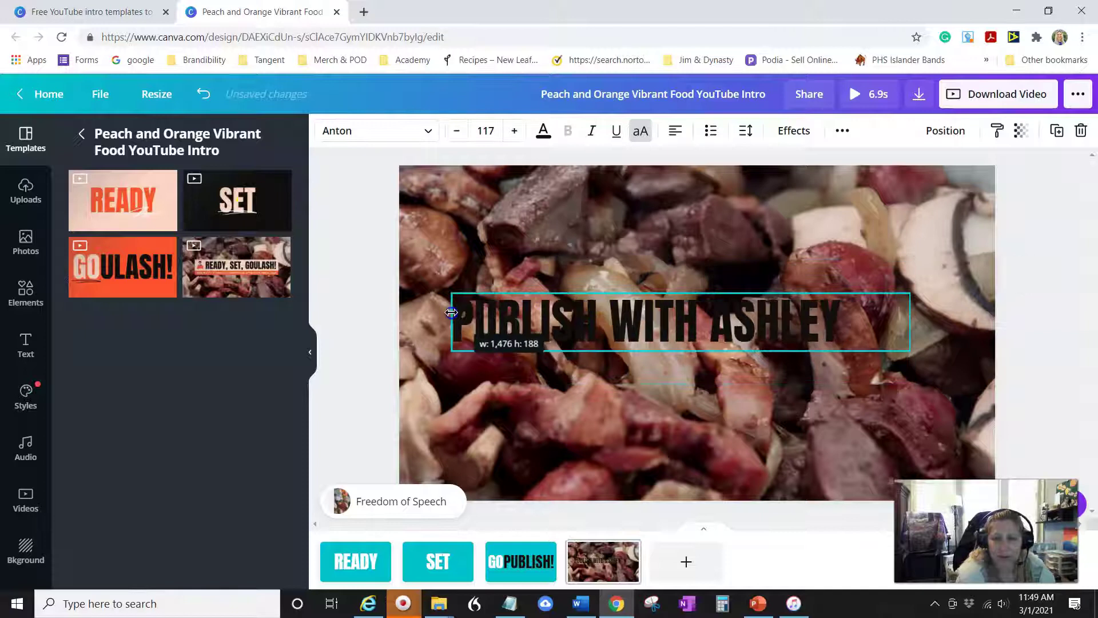
left_click_drag(451, 312, 452, 312)
left_click(703, 300)
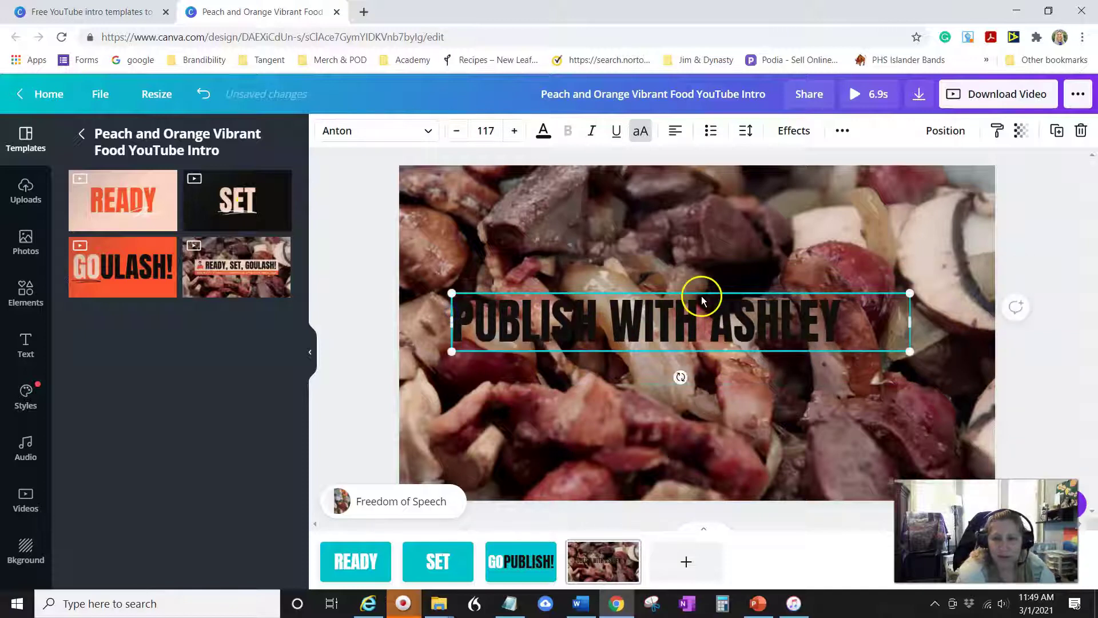
left_click(677, 130)
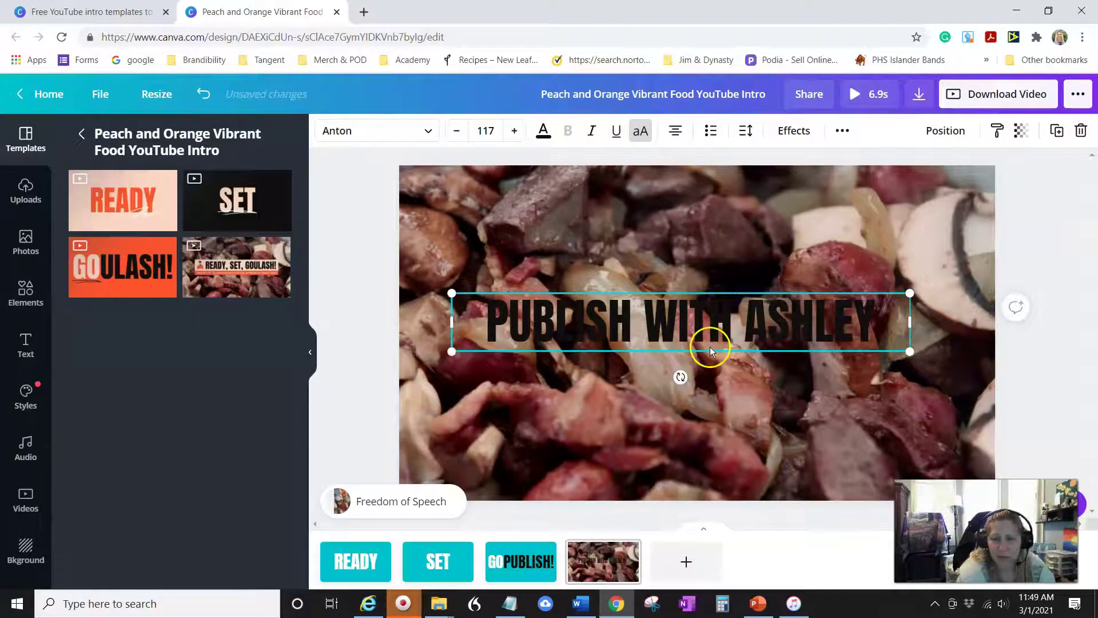
Nudge the PUBLISH WITH title slightly left and down on the last slide
left_click(820, 284)
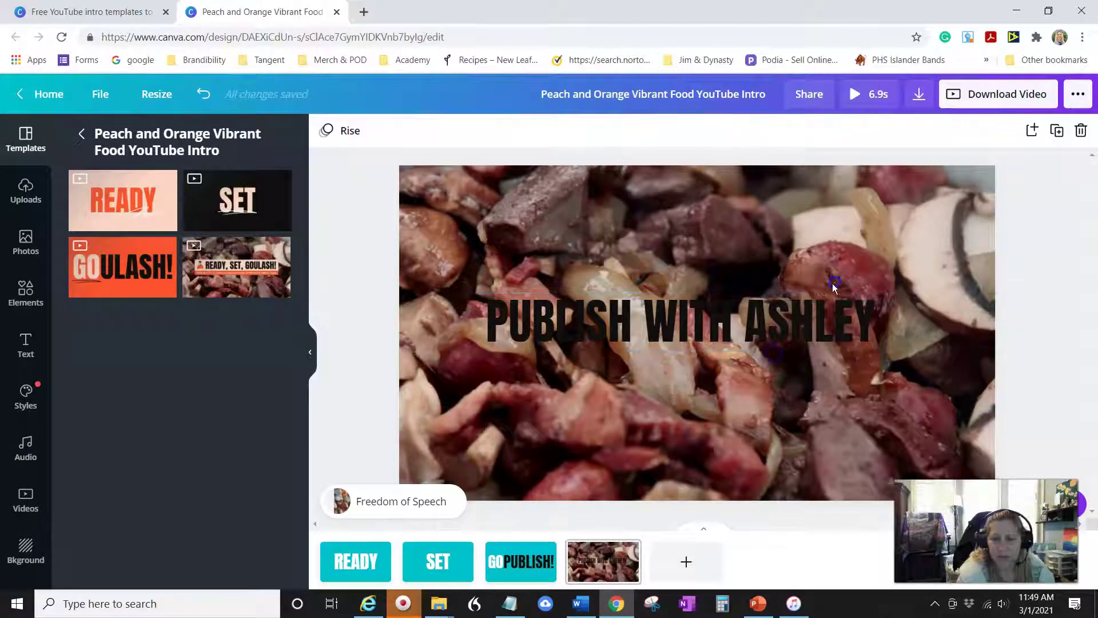
left_click(762, 300)
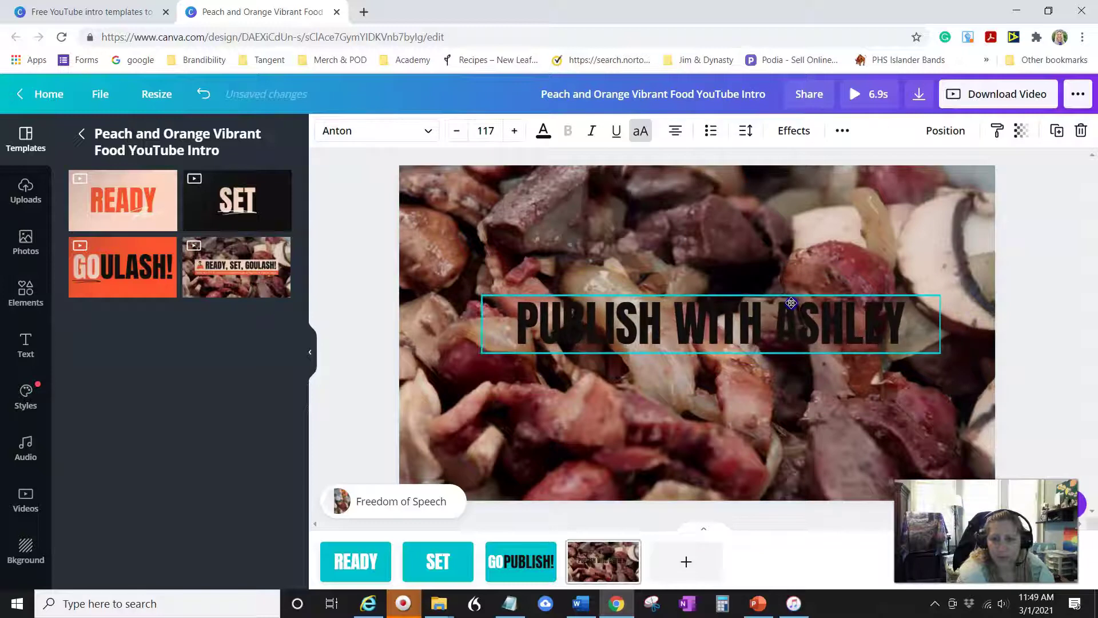
left_click_drag(791, 304, 776, 314)
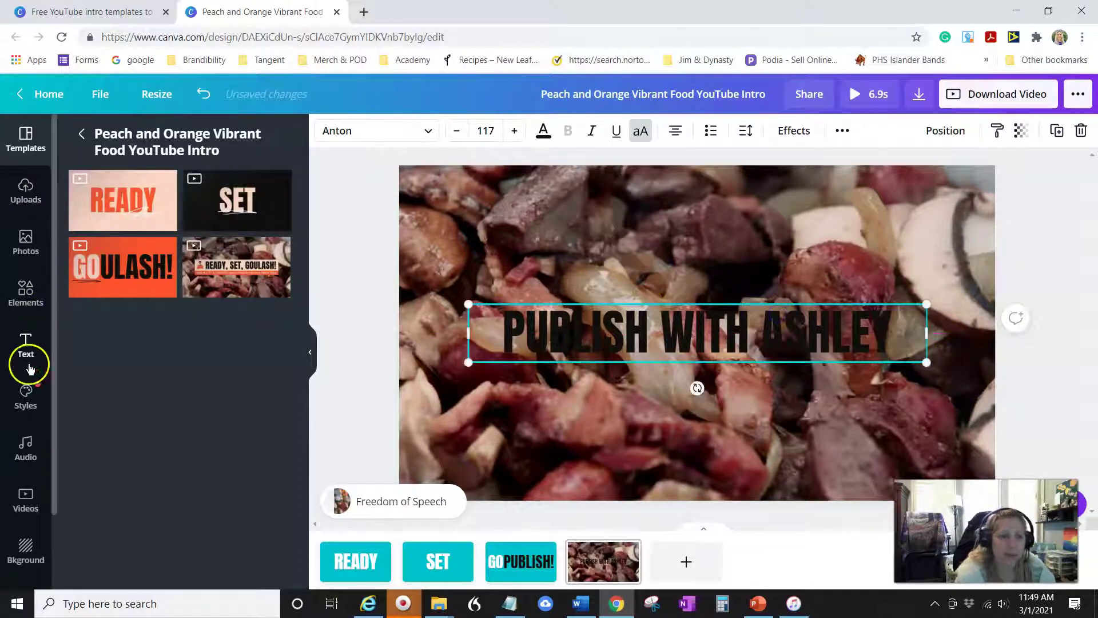
left_click(37, 303)
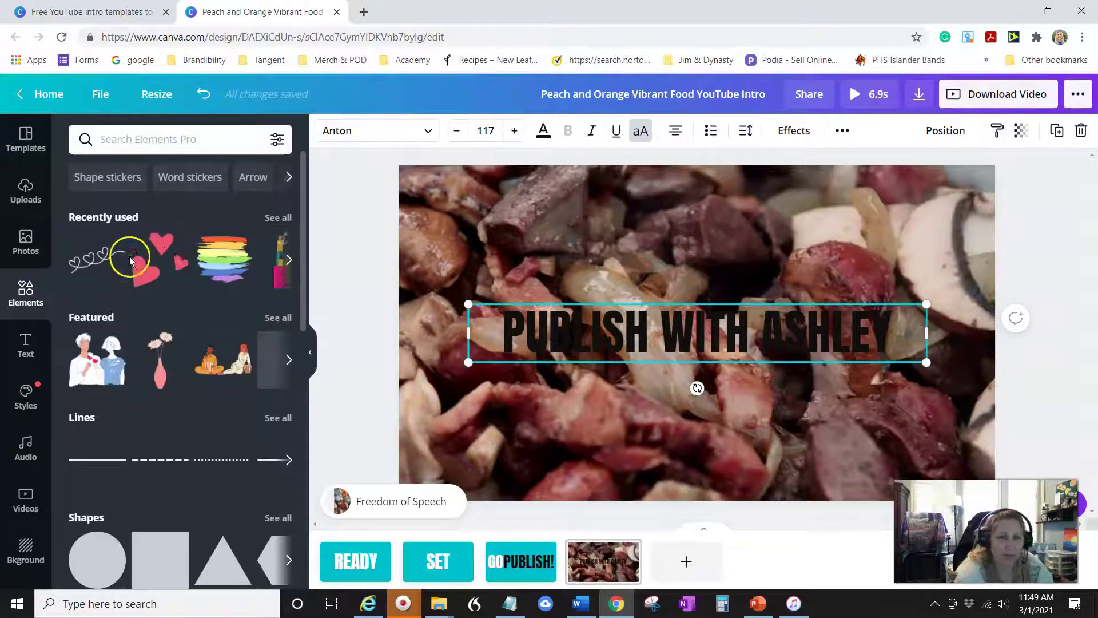
Delete the food background video and stretch a new square into a wide thin bar across the title
left_click(432, 210)
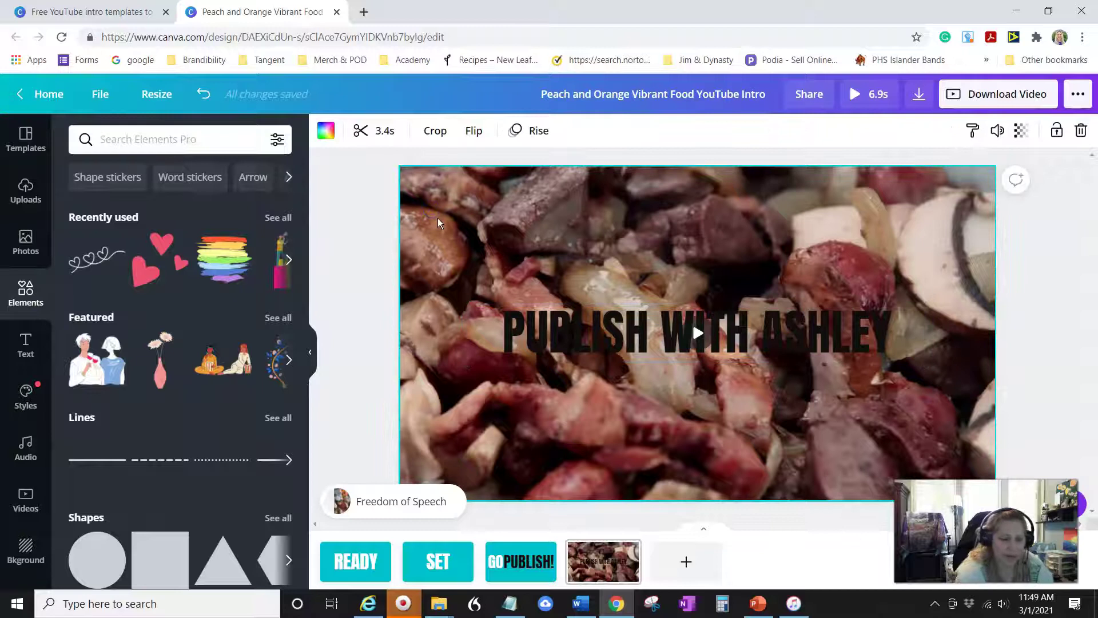
key("Delete")
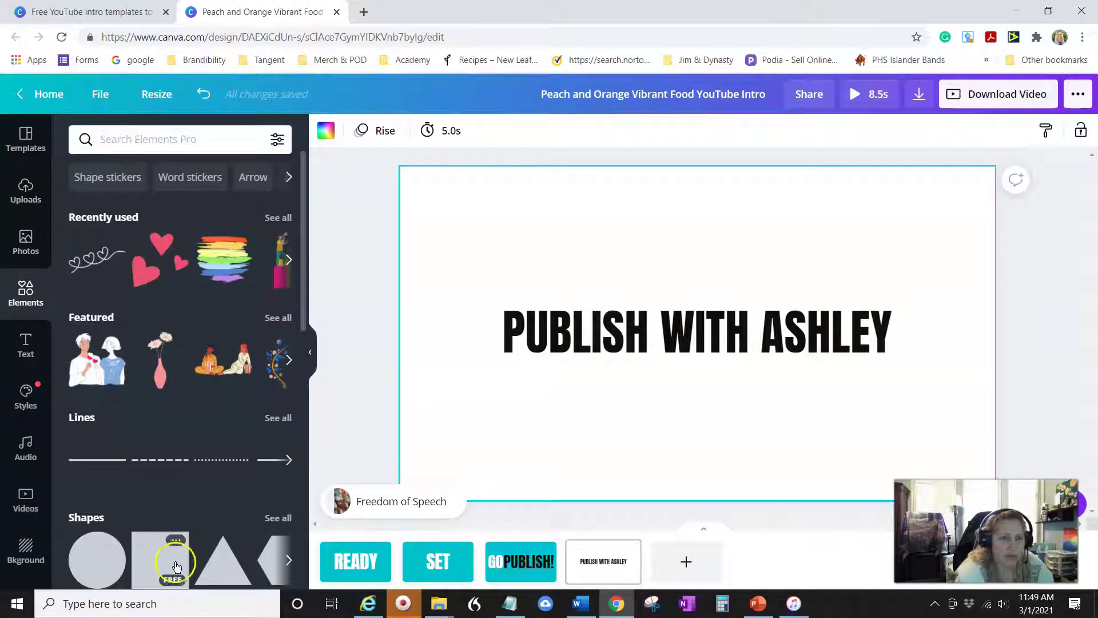
key("r")
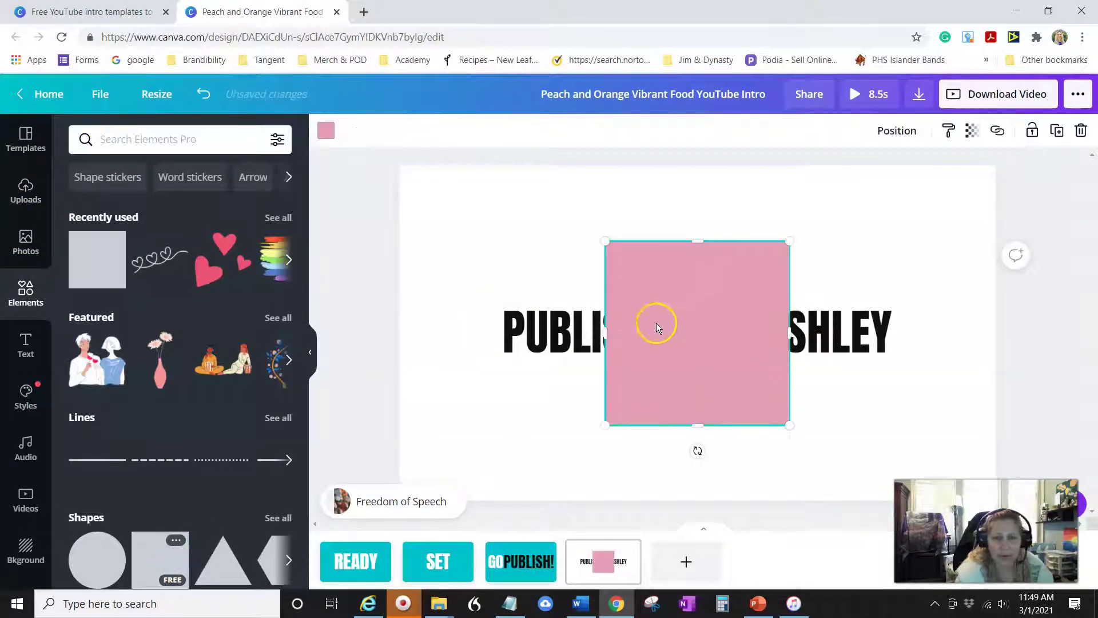
left_click_drag(607, 333, 489, 331)
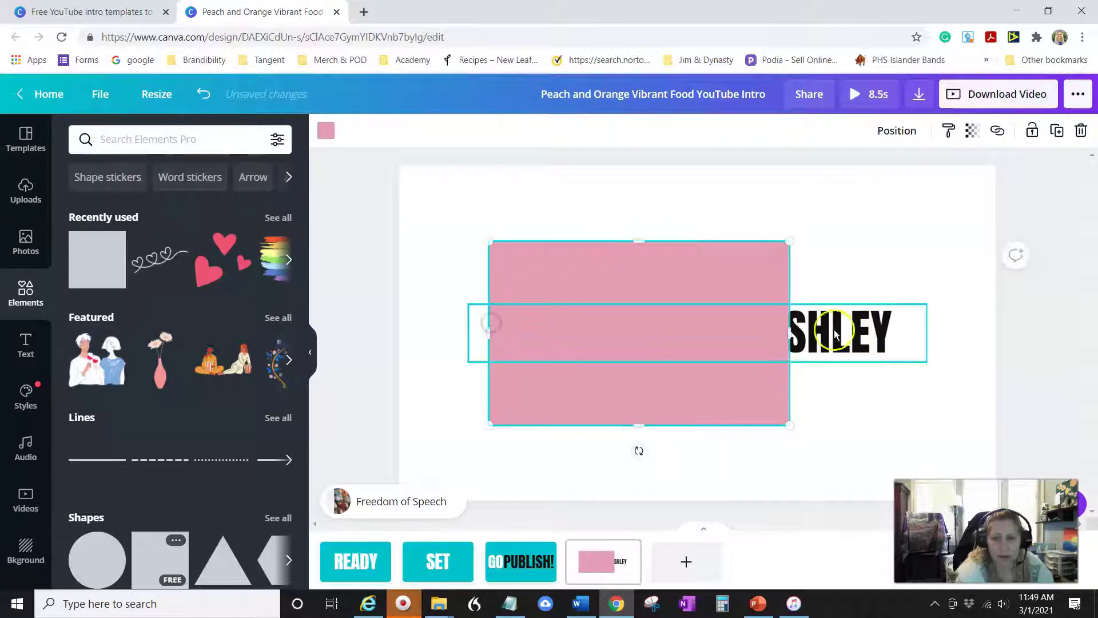
left_click_drag(790, 330, 905, 337)
left_click_drag(697, 244, 702, 328)
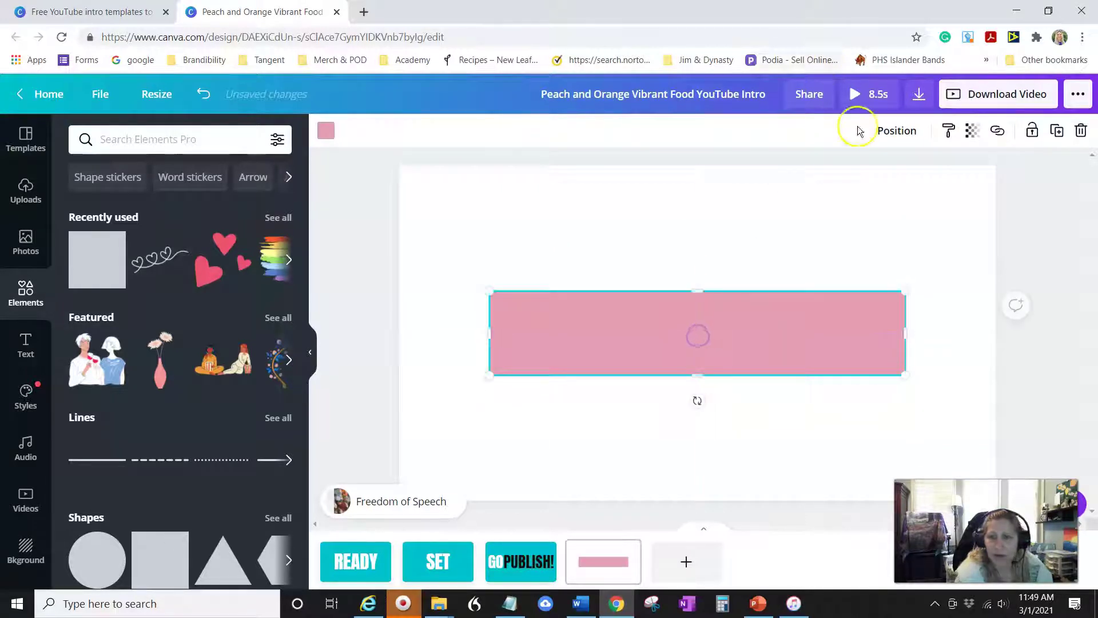
Send the bar backward behind the title and colour it teal
left_click(906, 133)
left_click(831, 174)
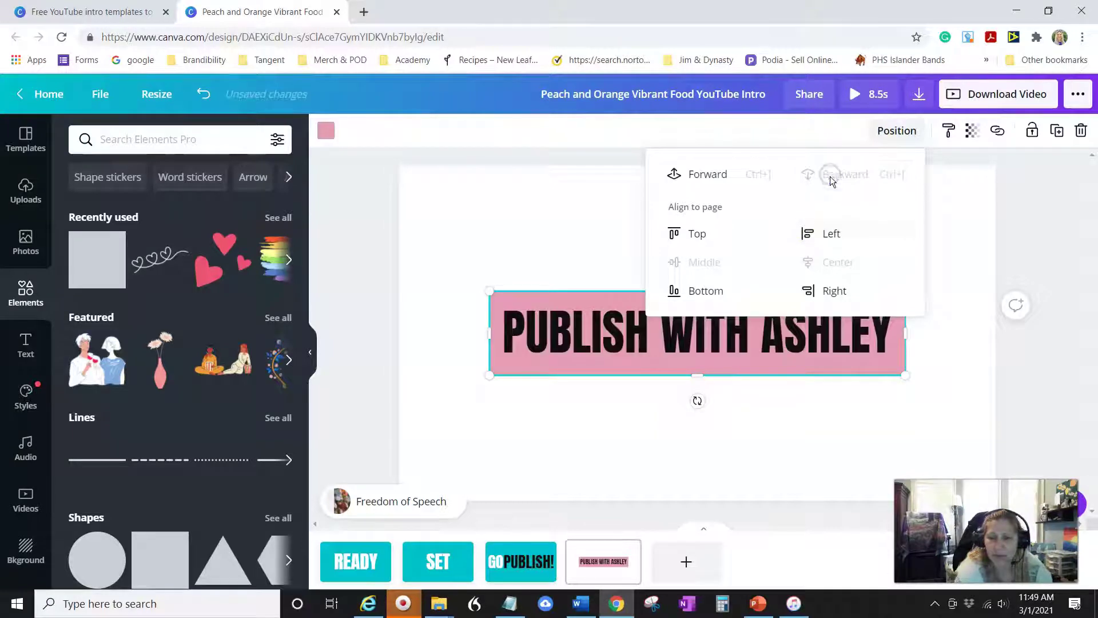
left_click(327, 130)
left_click(83, 277)
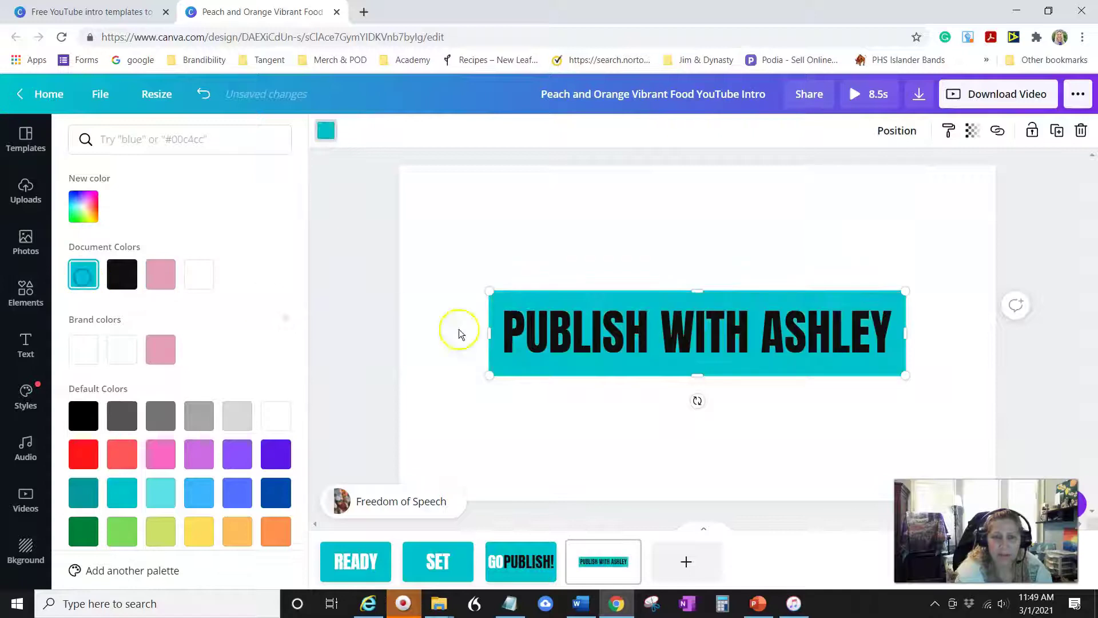
Make all of the PUBLISH WITH title text white
left_click(507, 327)
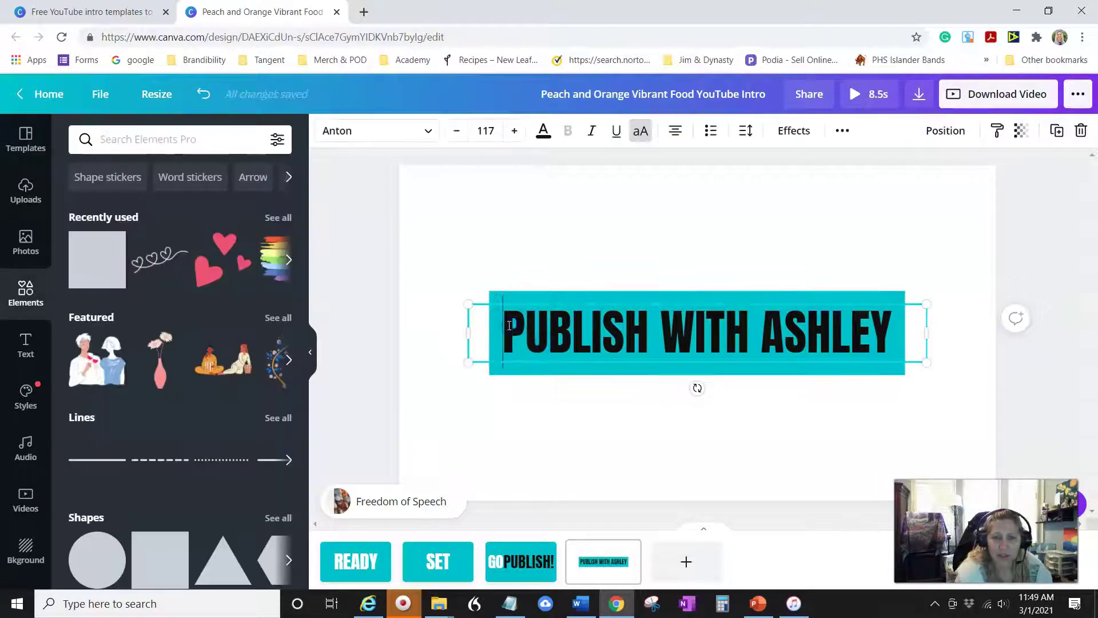
left_click_drag(511, 327, 893, 337)
left_click(543, 133)
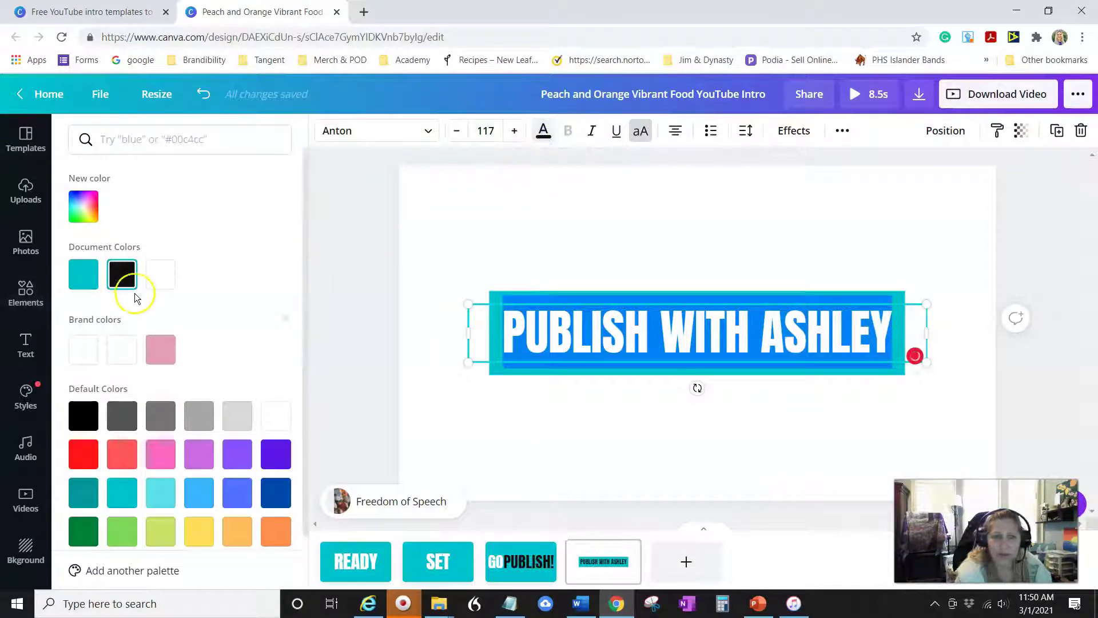
left_click(155, 281)
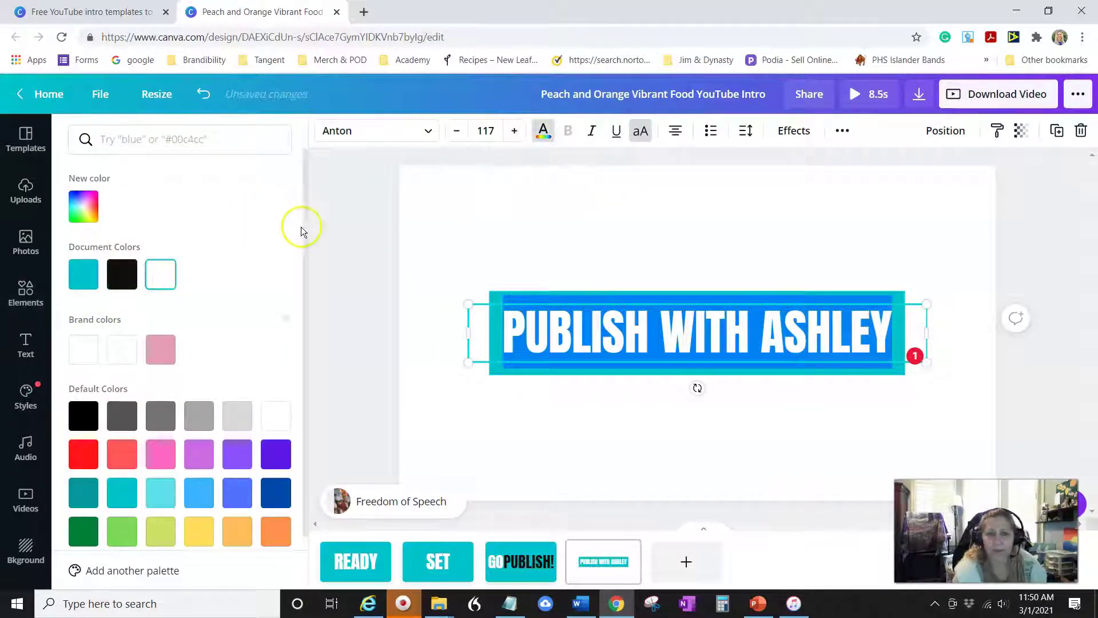
left_click(322, 207)
left_click(355, 209)
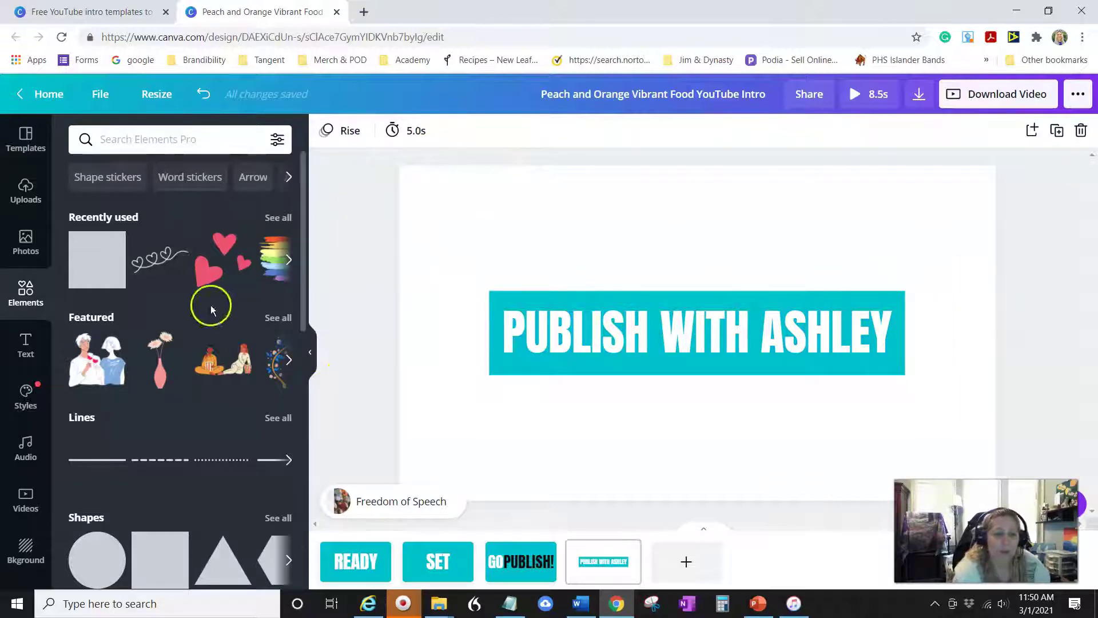
Search the stock video library for 'sparkles' and browse the resulting clips
left_click(23, 505)
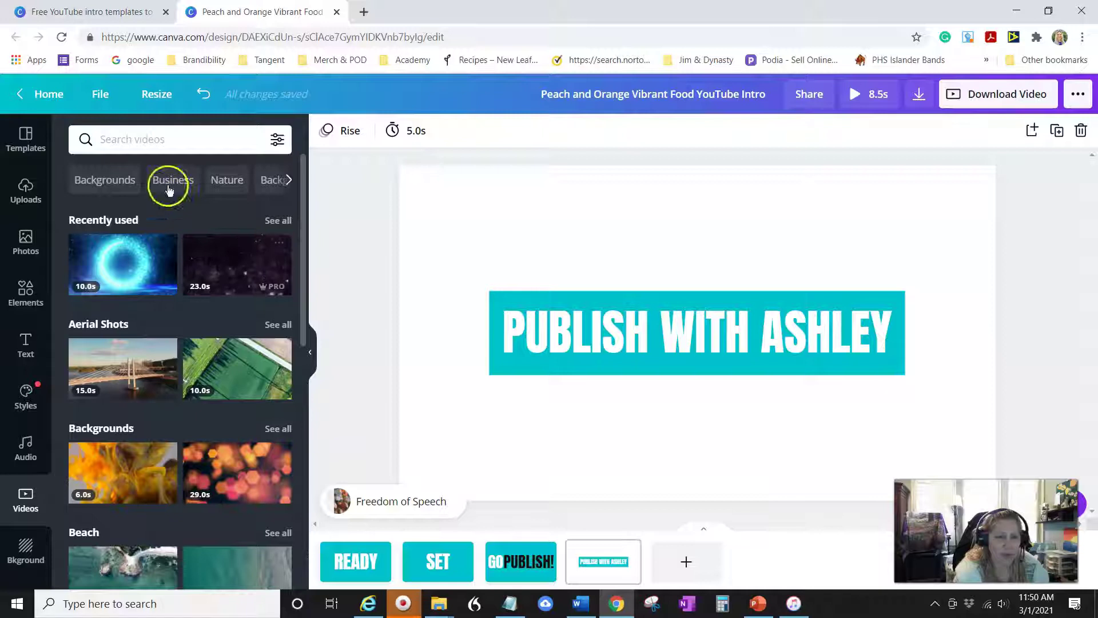
scroll(186, 355, "down", 2)
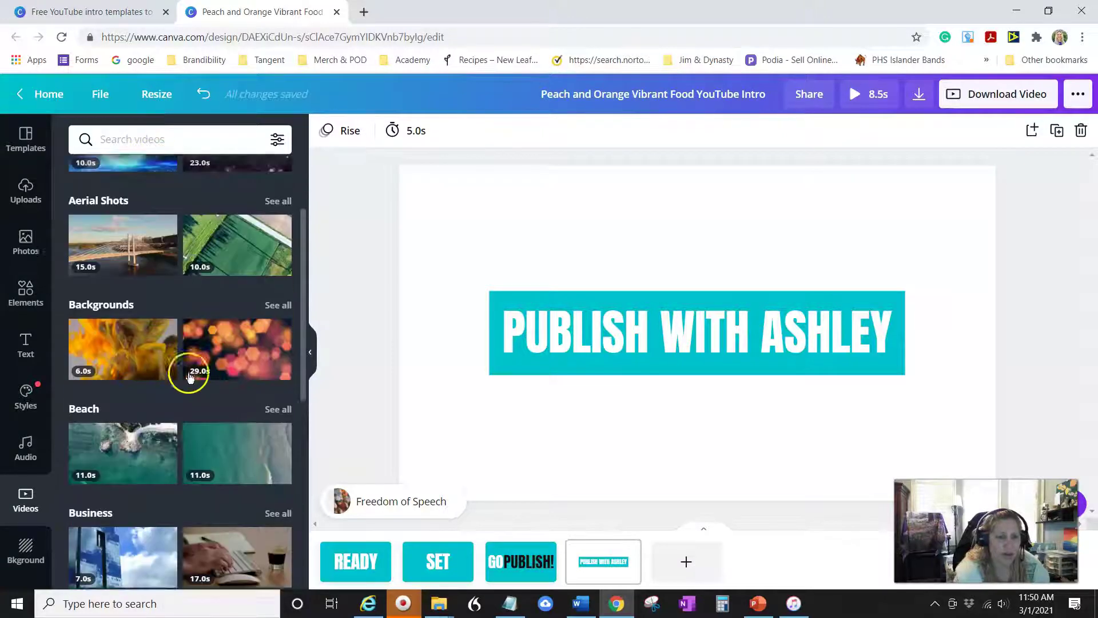
scroll(200, 435, "down", 2)
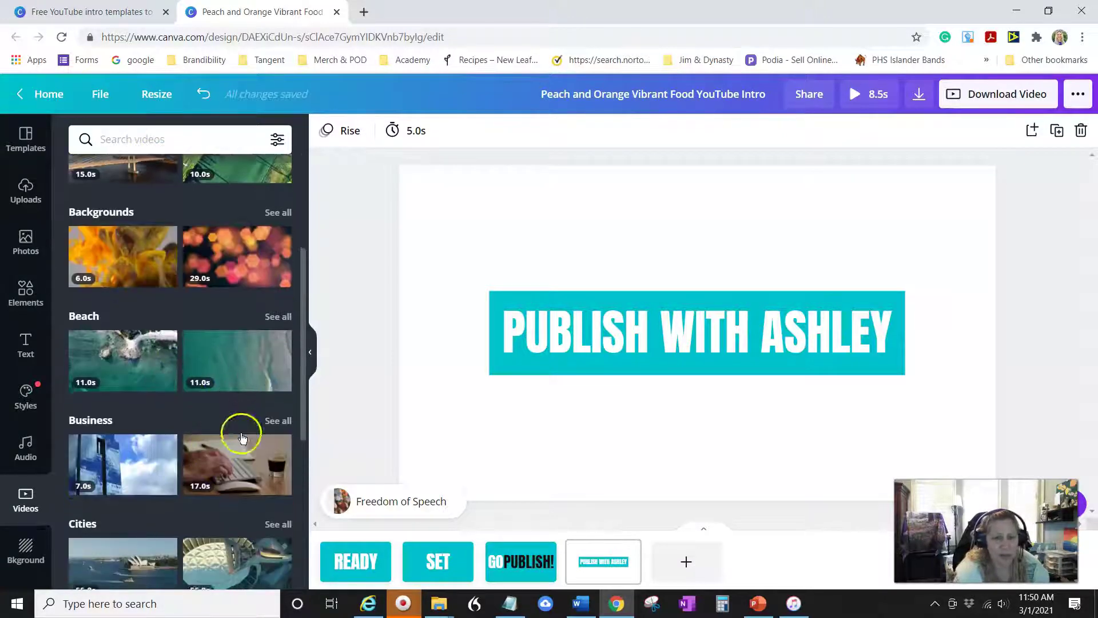
scroll(188, 389, "down", 2)
scroll(122, 160, "up", 3)
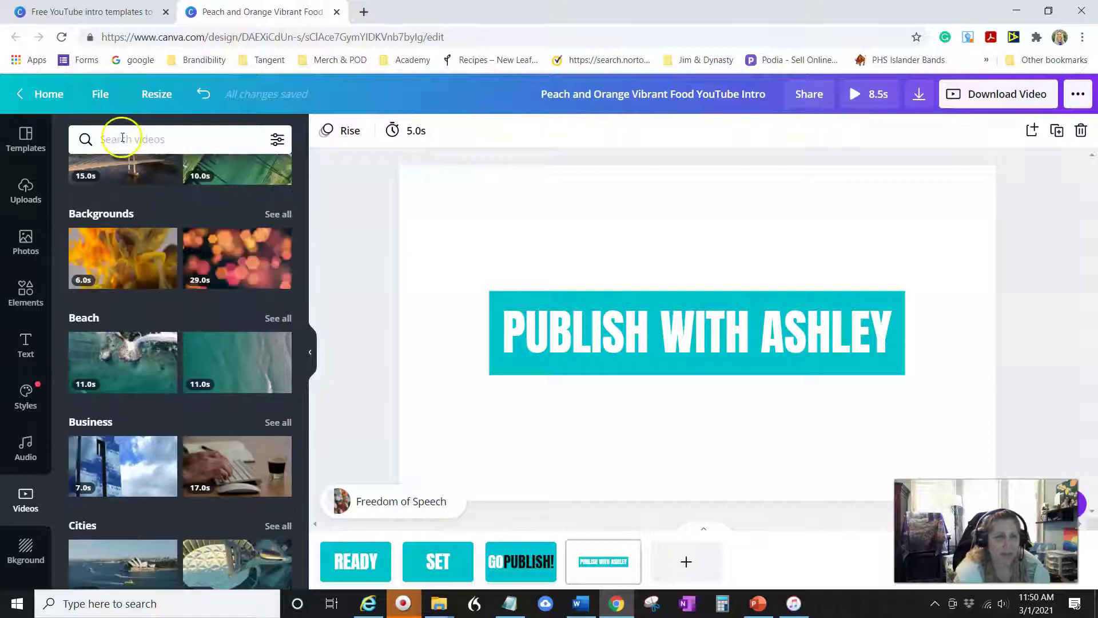
left_click(123, 138)
type("spark")
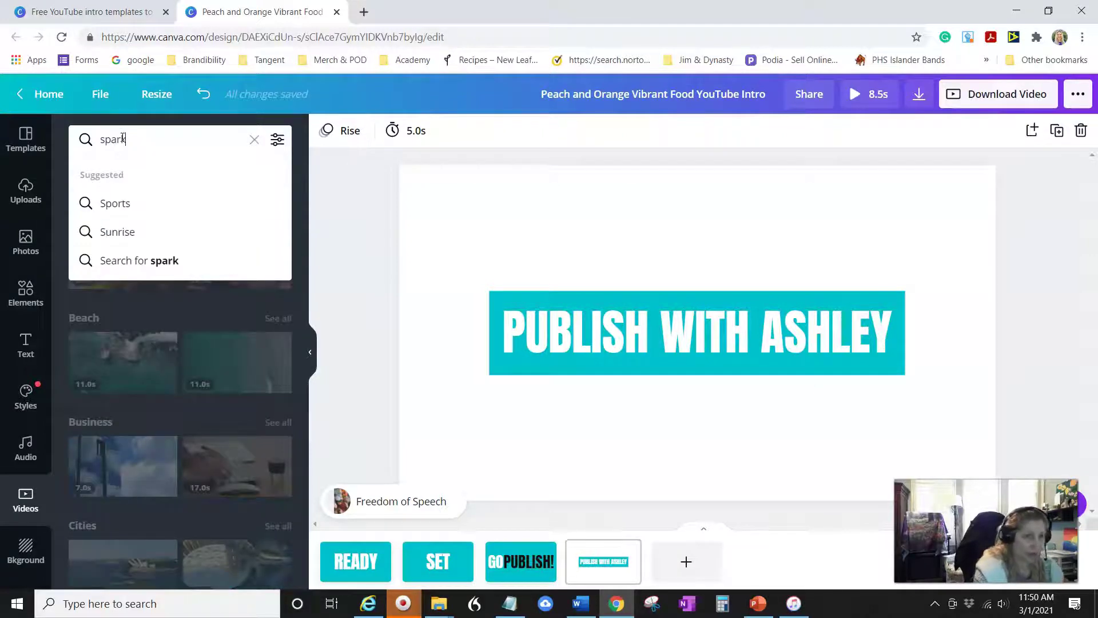
type("les")
key("Return")
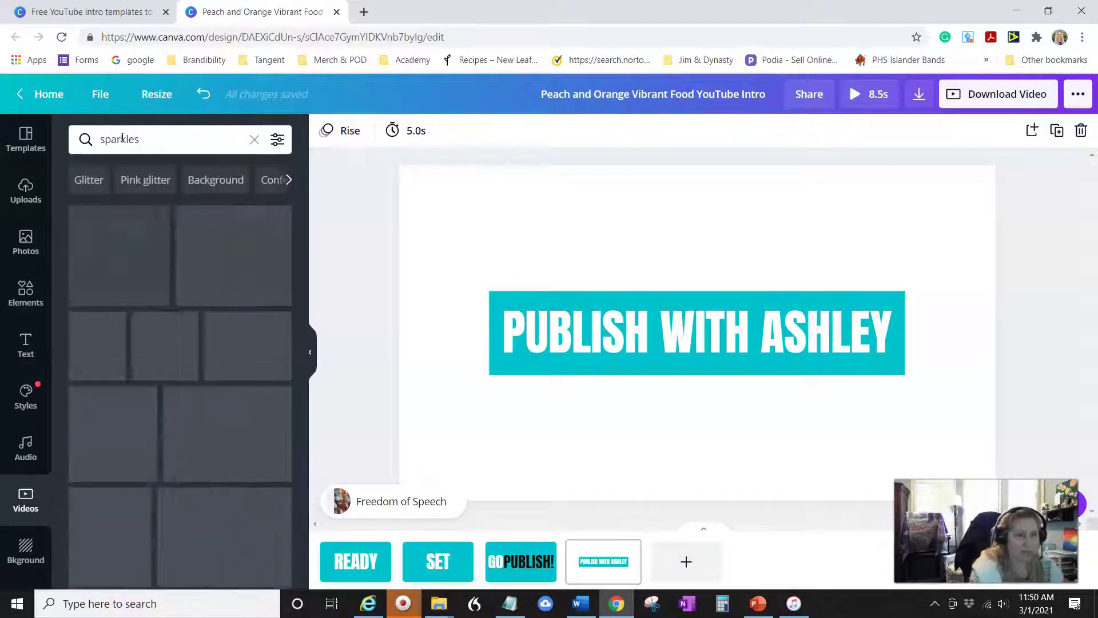
left_click(83, 423)
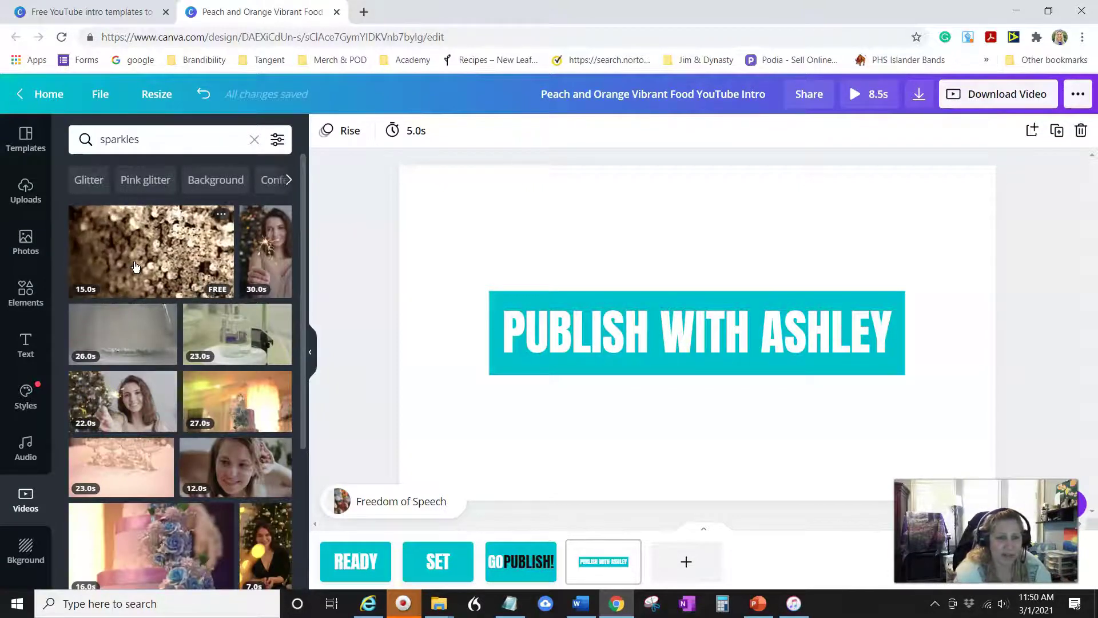
left_click(152, 285)
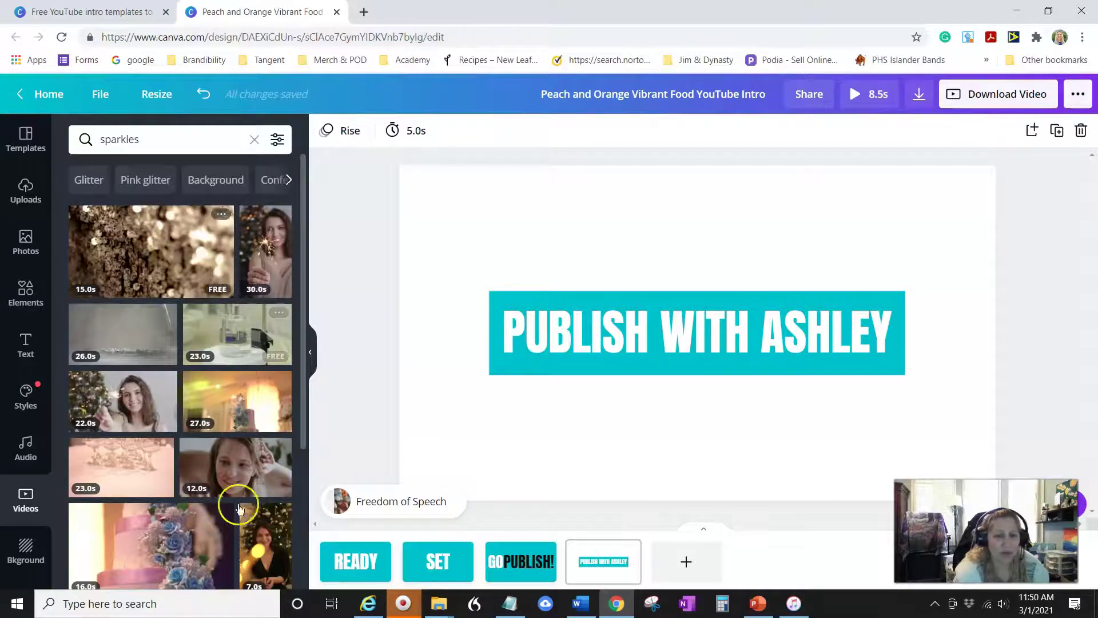
scroll(148, 424, "down", 5)
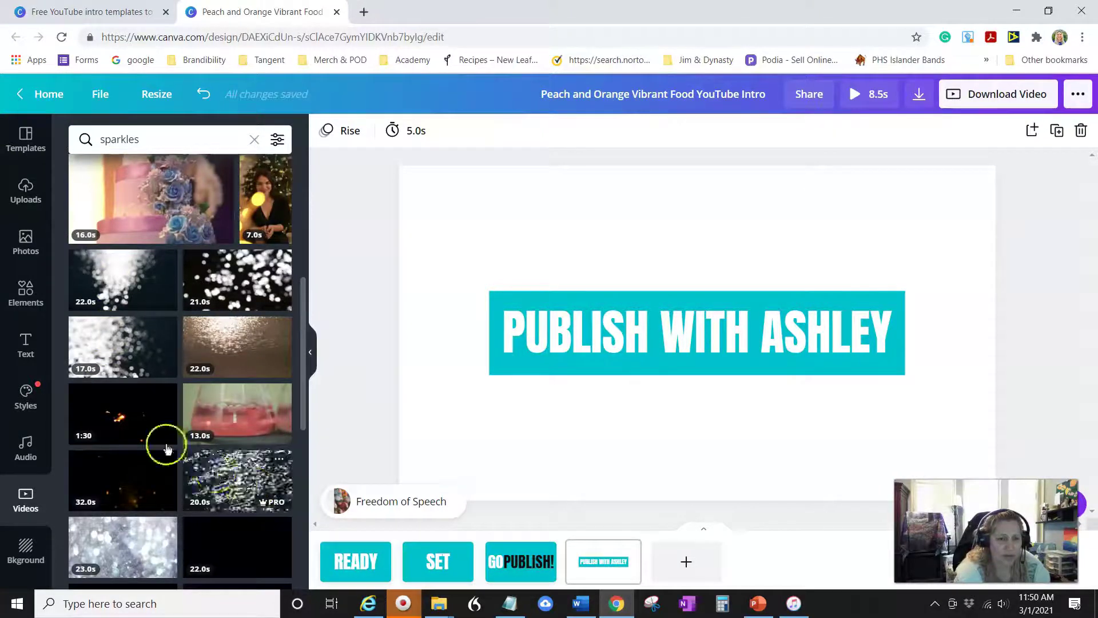
scroll(135, 417, "up", 5)
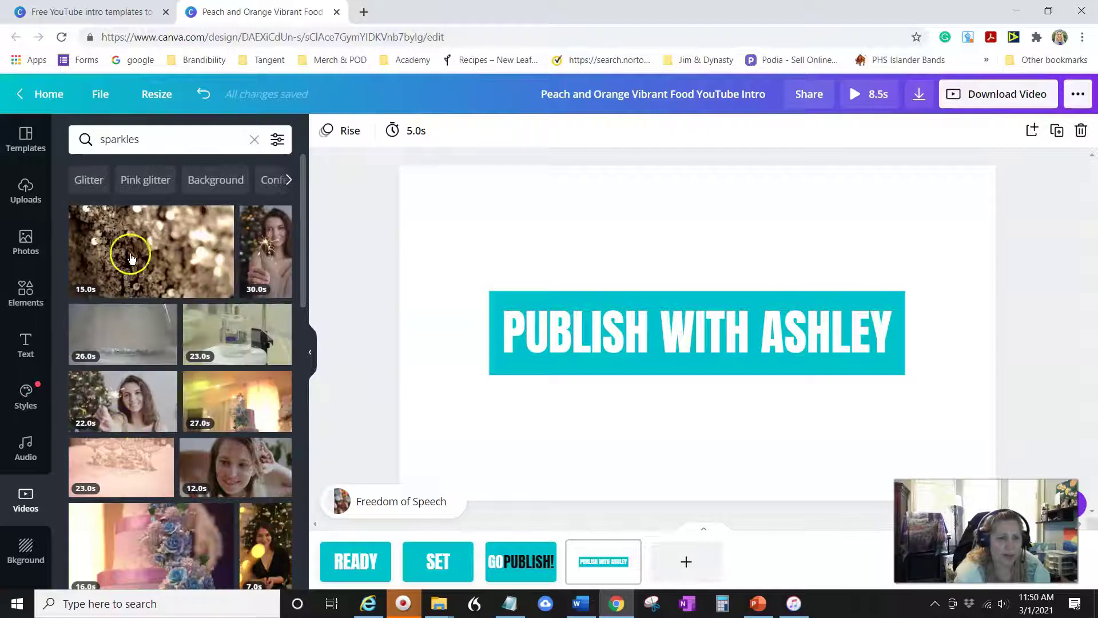
Add the 15.0s sparkle clip and enlarge and centre it to cover the whole page
left_click(131, 255)
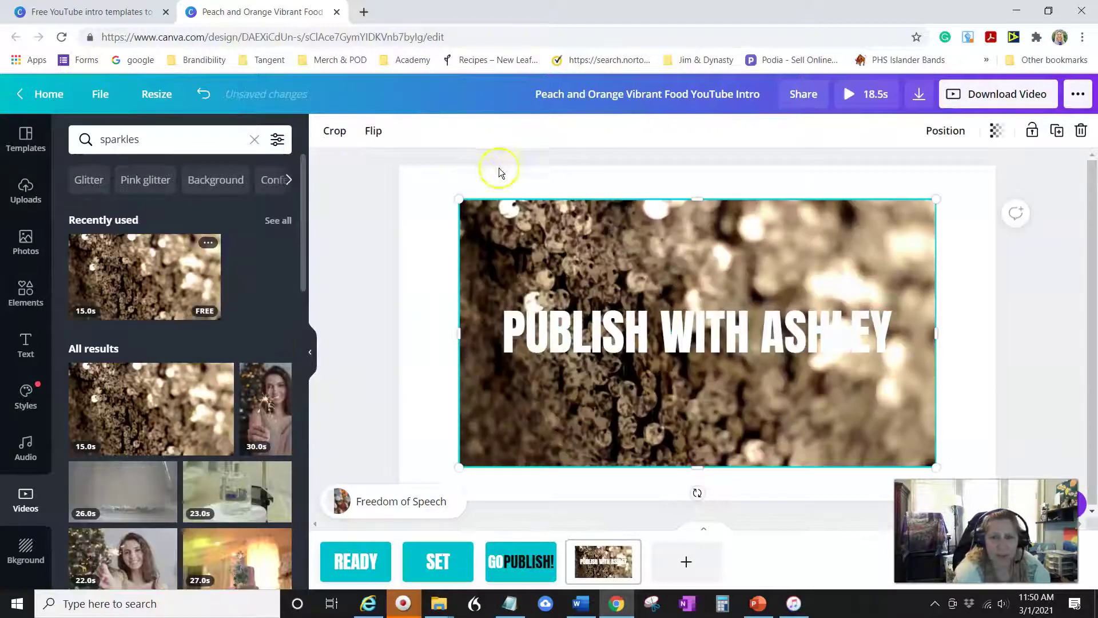
left_click_drag(456, 196, 417, 160)
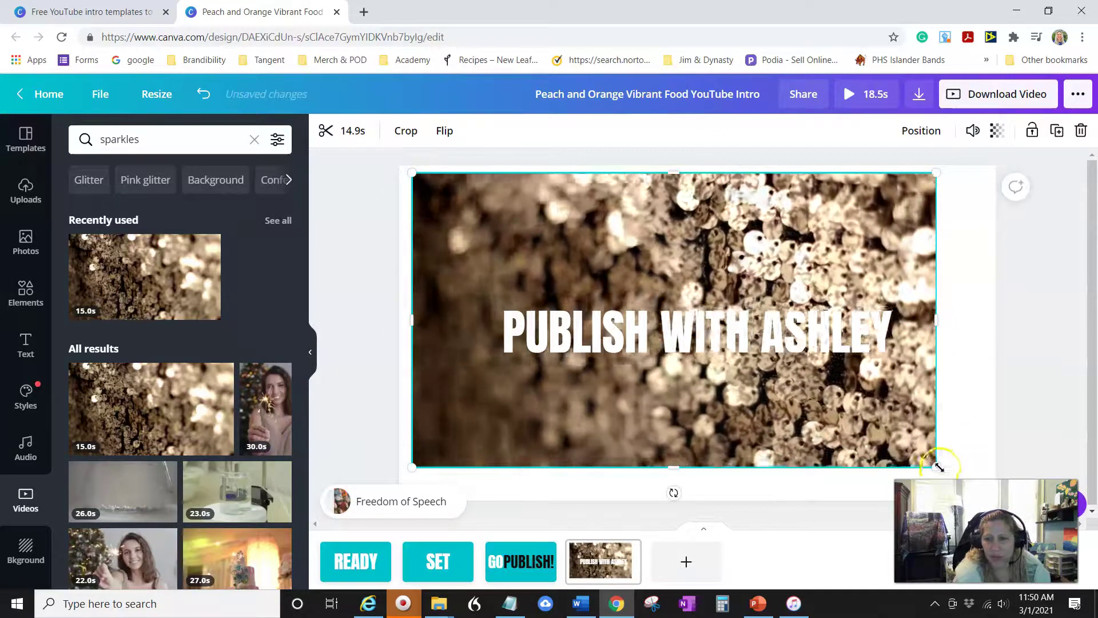
left_click_drag(938, 467, 1066, 541)
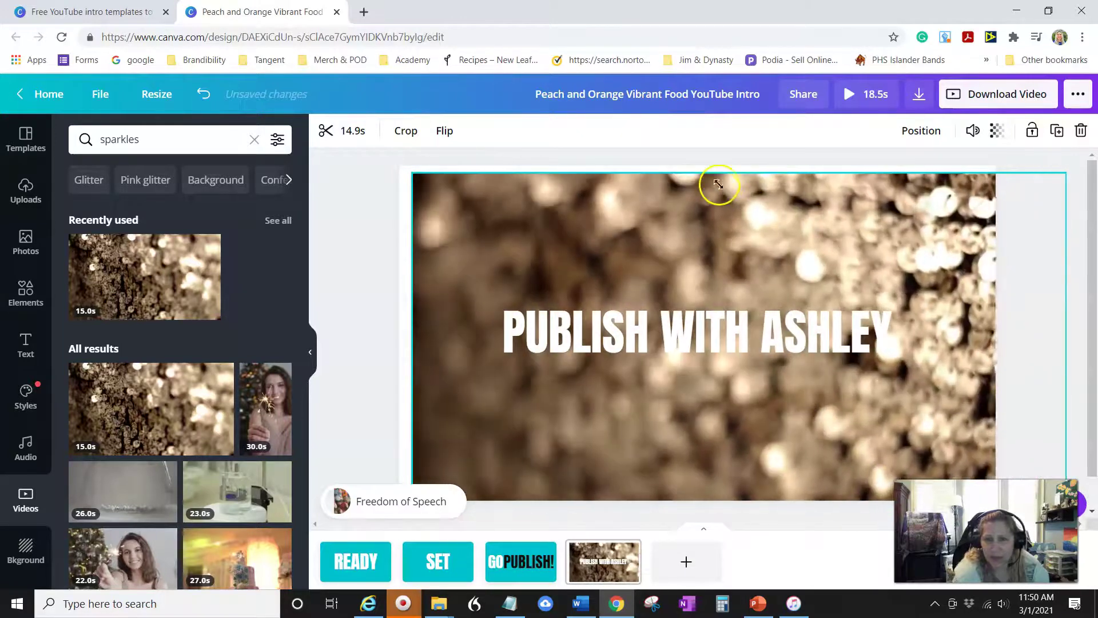
left_click_drag(697, 207, 685, 184)
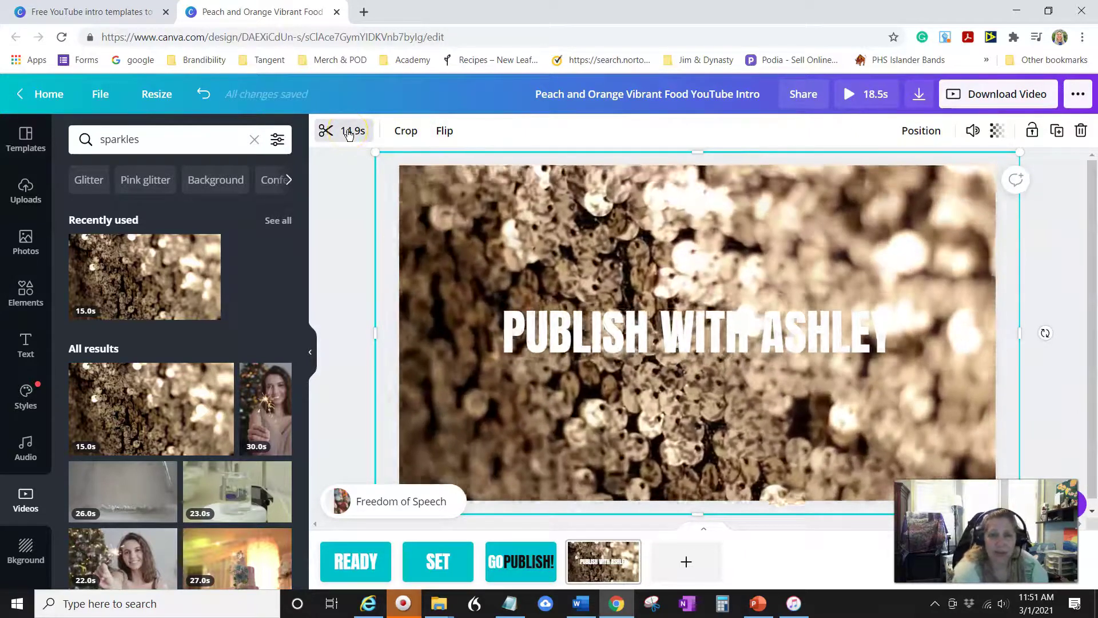
Set the sparkle clip's duration to 4 seconds in the trim bar
left_click(348, 130)
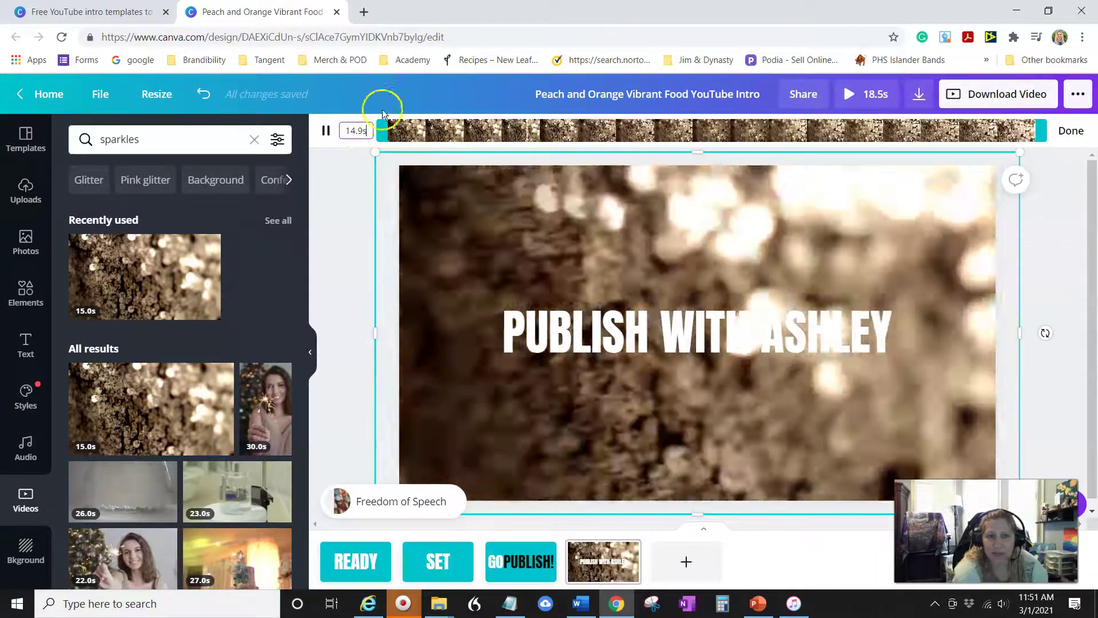
left_click(363, 130)
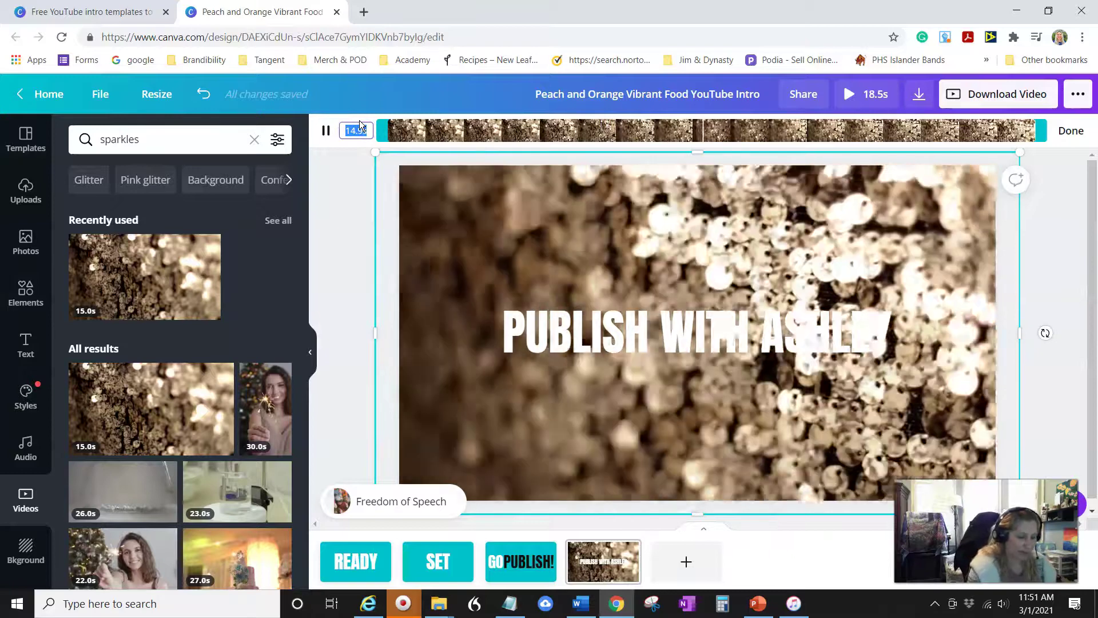
type("4s")
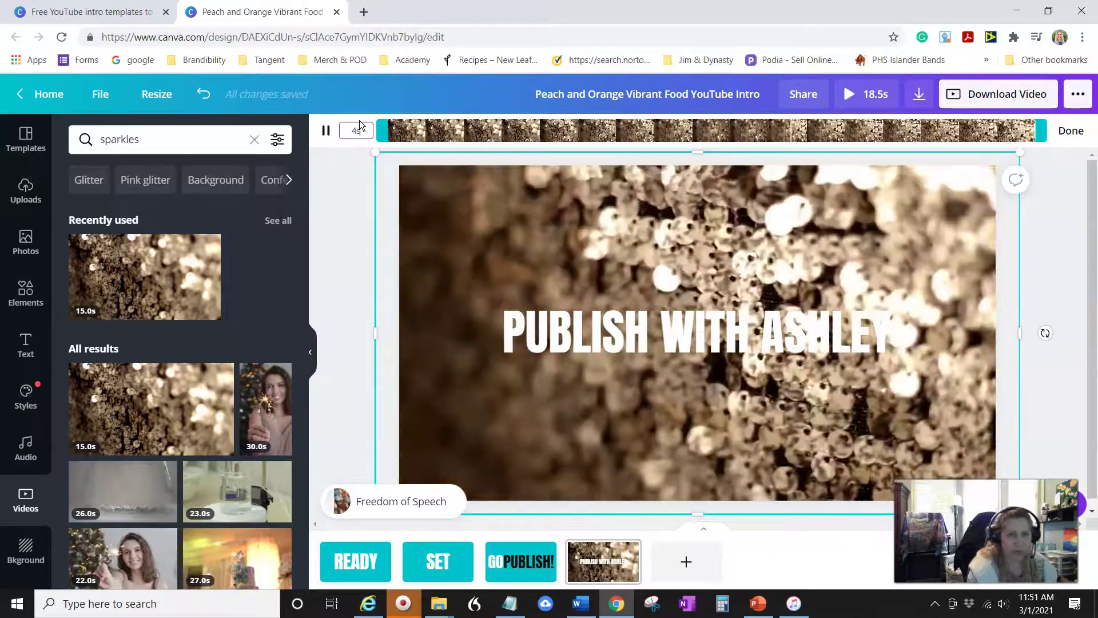
key("Return")
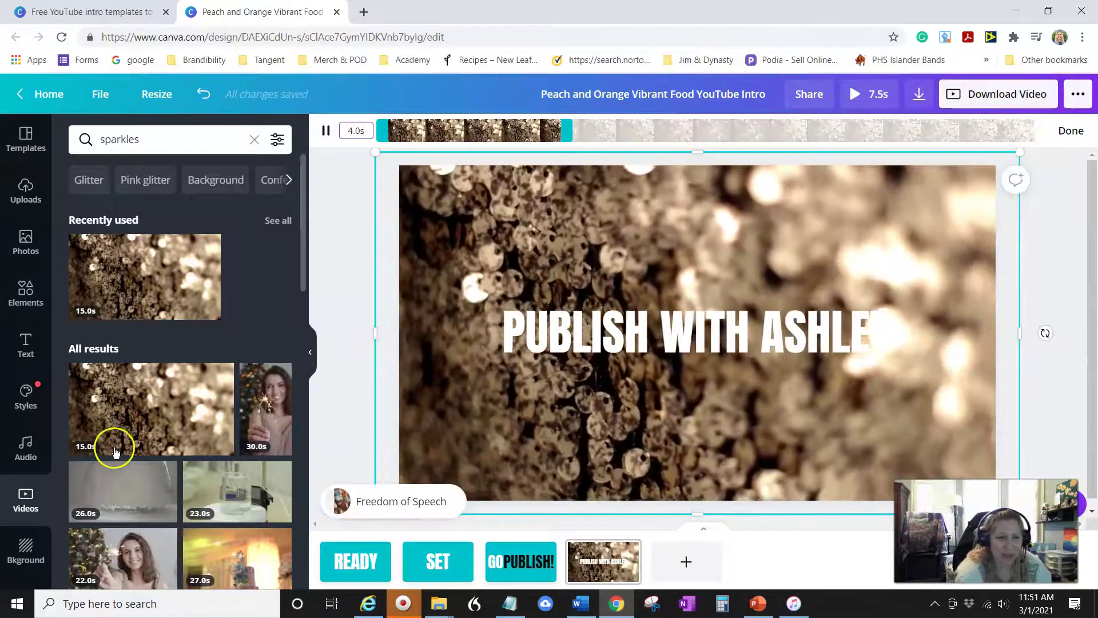
Undo the accidental deletion to restore the sparkle background video
key("Delete")
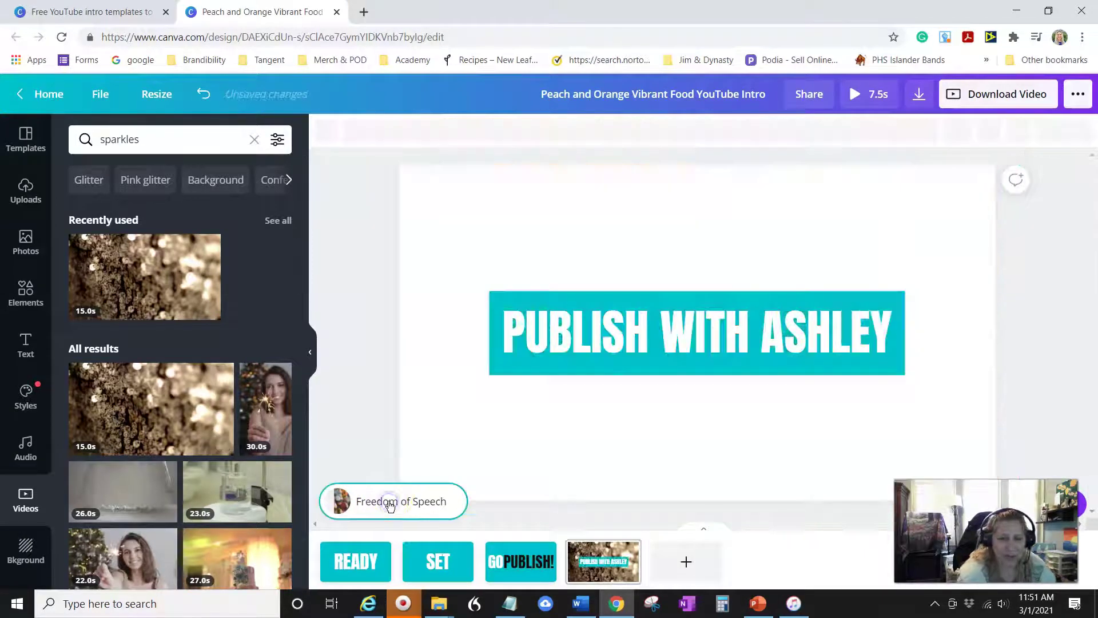
key("ctrl+z")
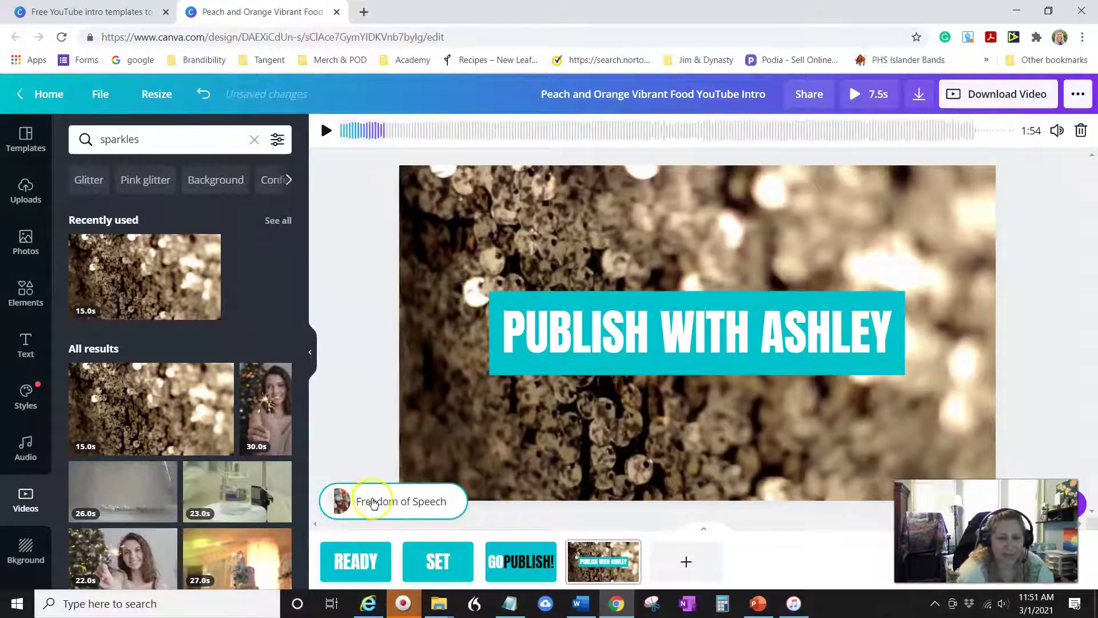
left_click_drag(304, 223, 299, 182)
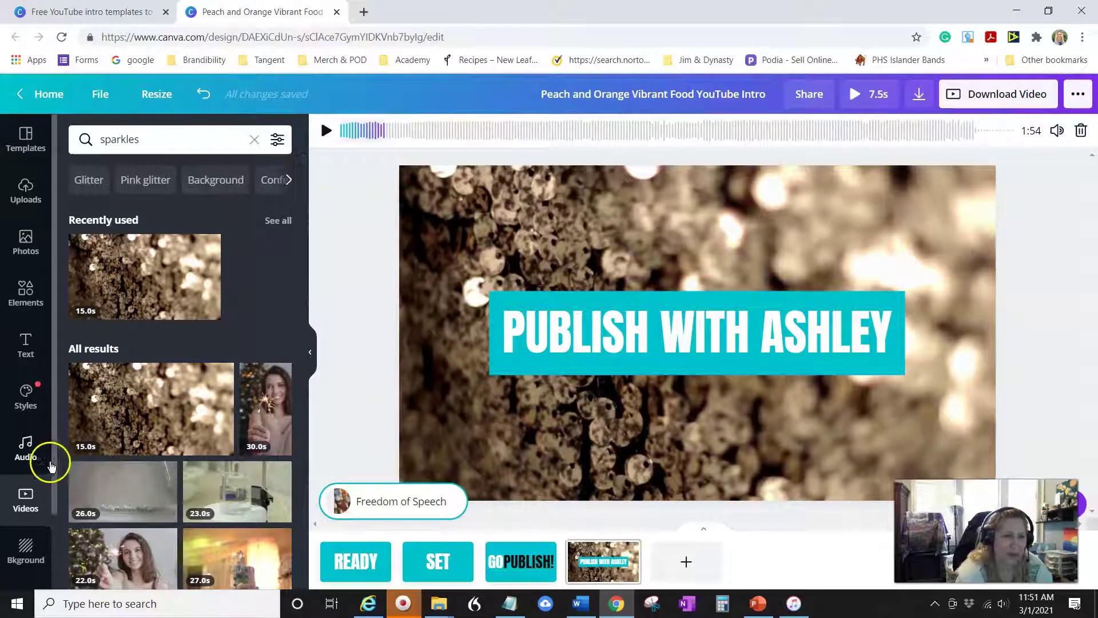
Filter the audio library by Free, Bright and Club, and add the 3:42 Club track
left_click(36, 461)
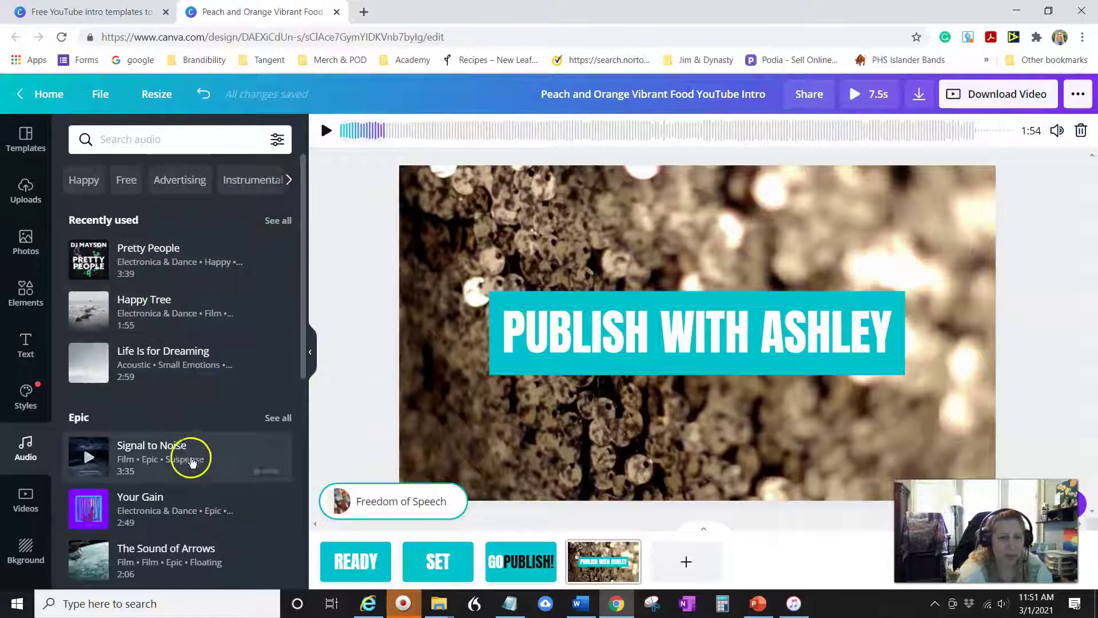
scroll(170, 457, "down", 3)
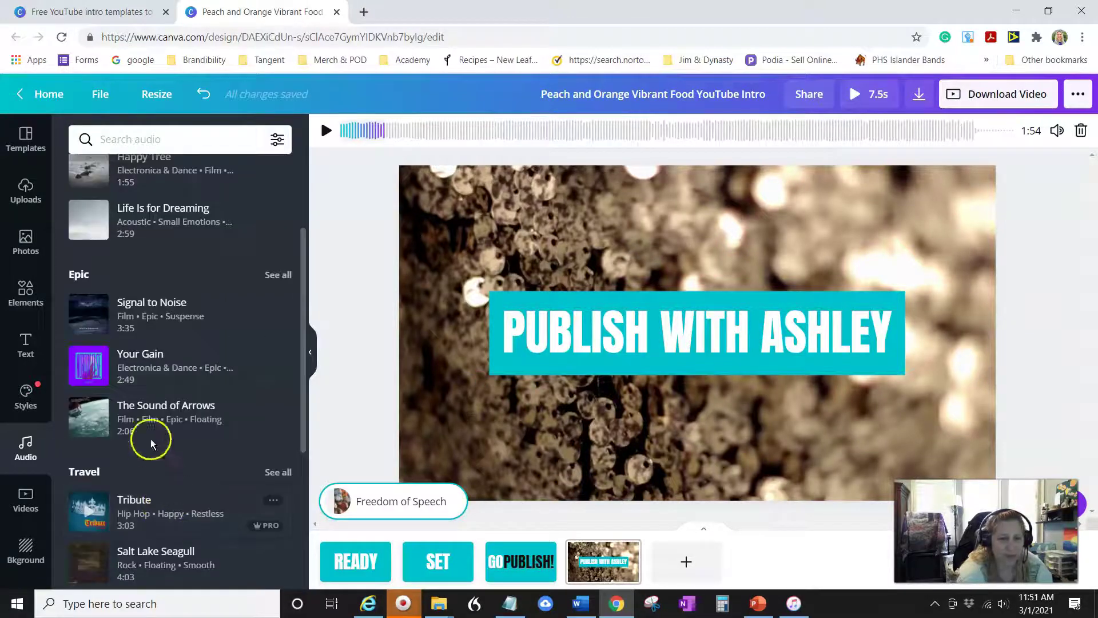
scroll(149, 298, "down", 3)
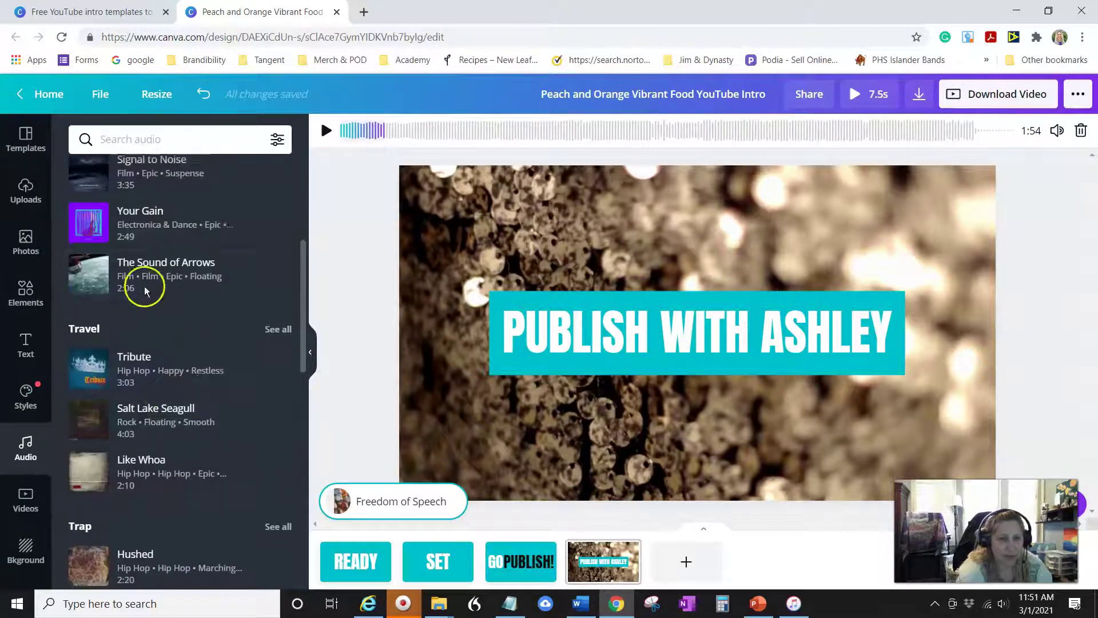
scroll(145, 285, "up", 5)
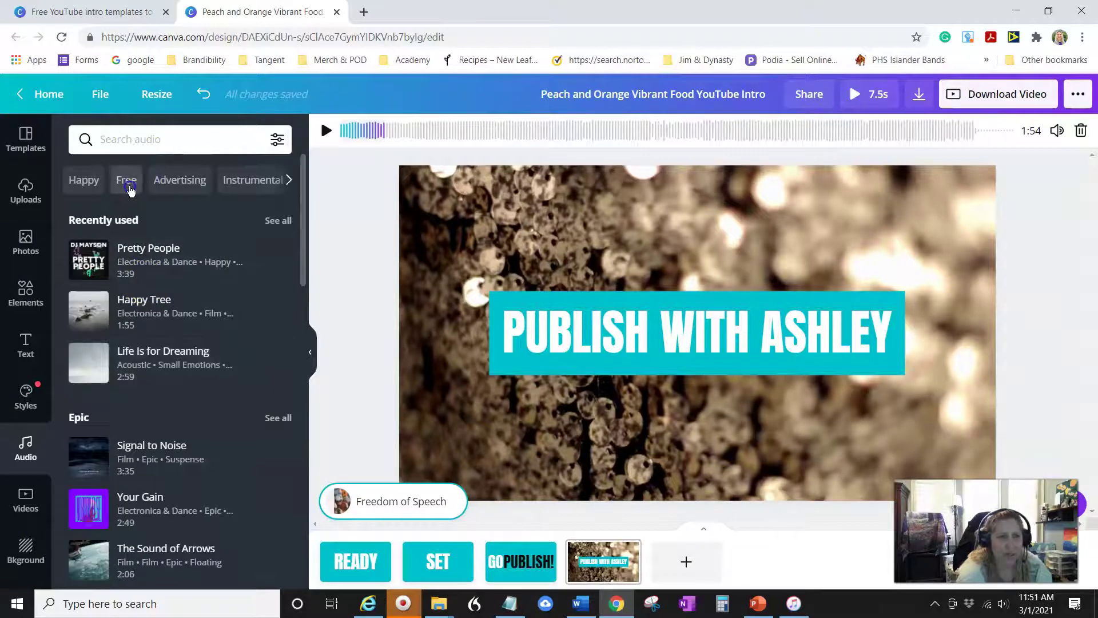
left_click(127, 181)
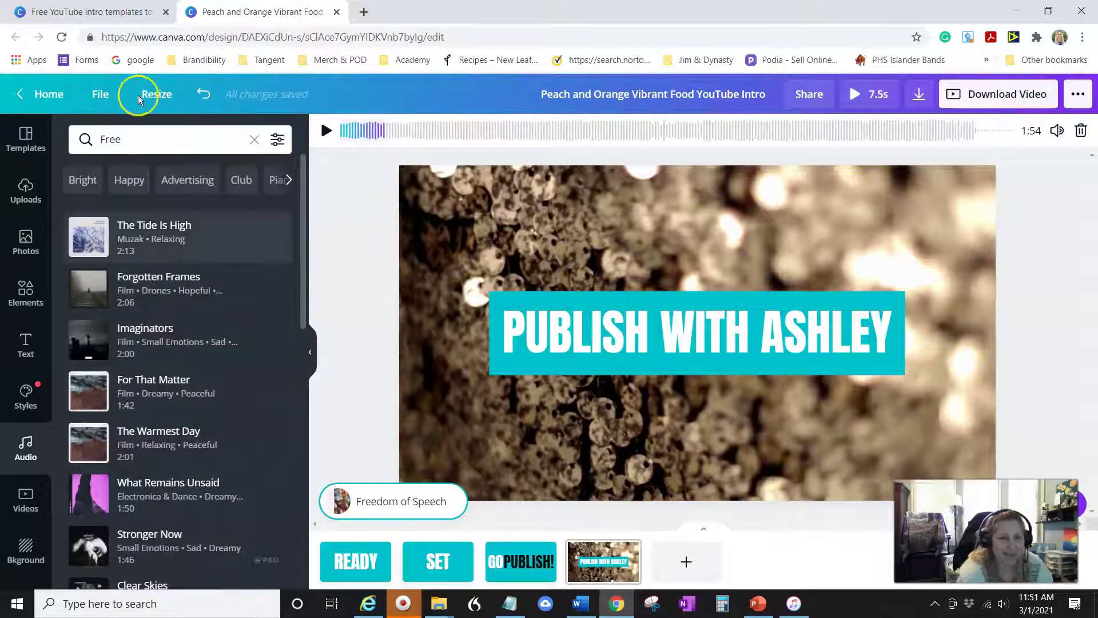
left_click(83, 182)
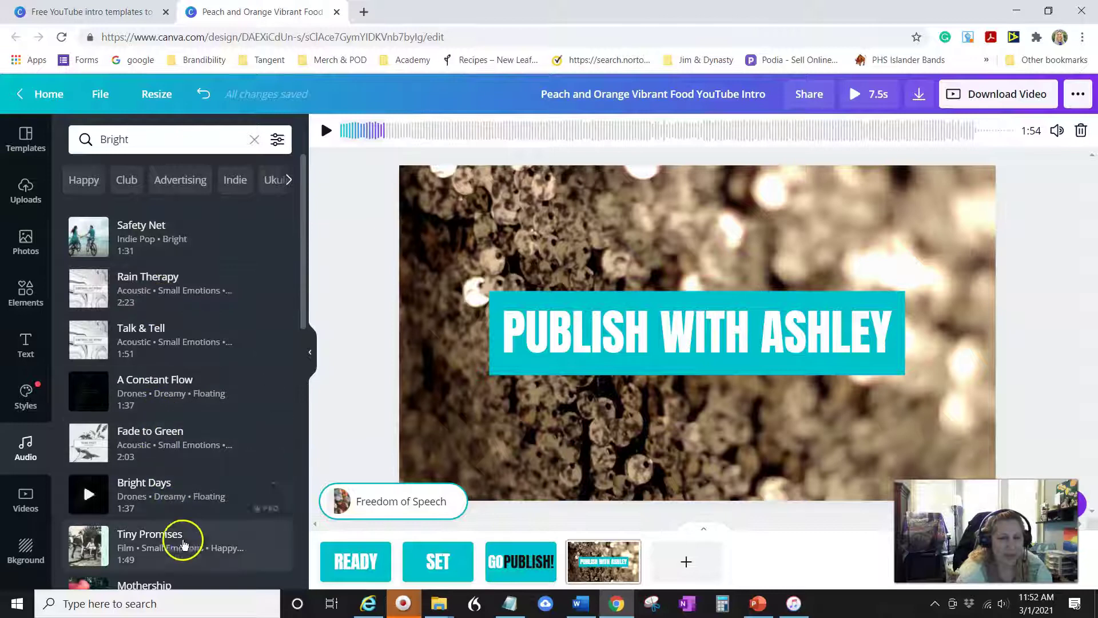
left_click(129, 183)
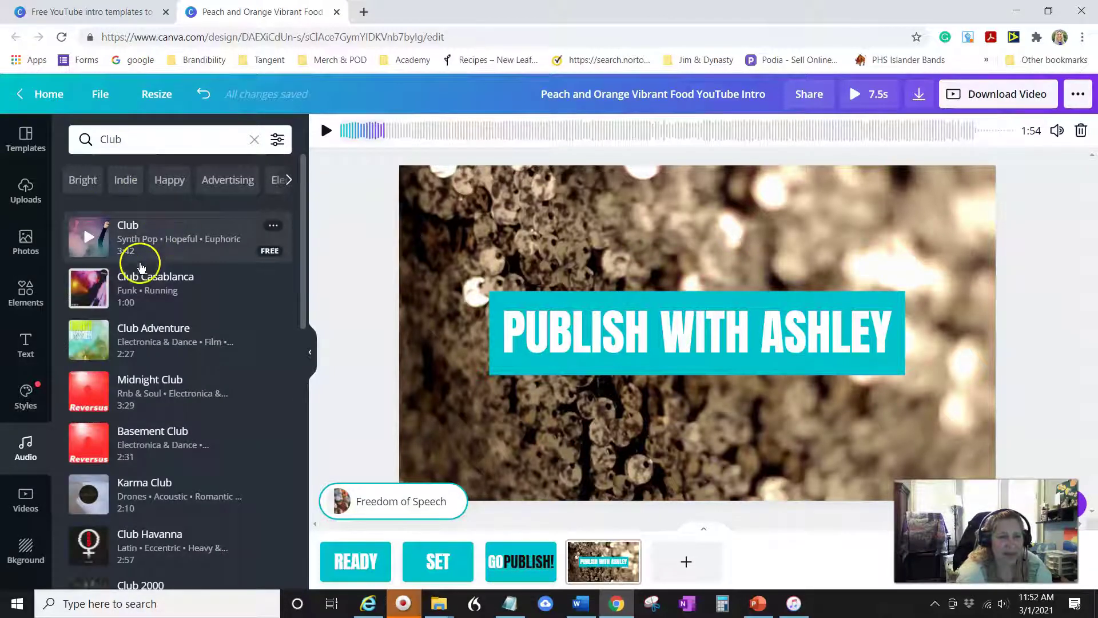
left_click(127, 244)
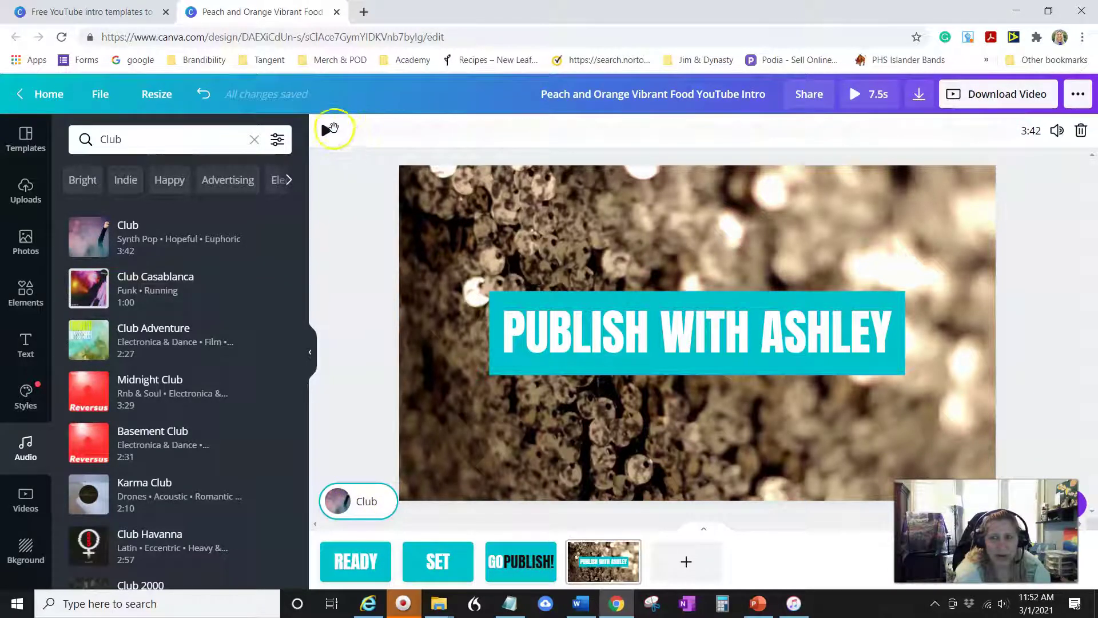
Play the Club track and shift its starting point in the audio trim bar
left_click(327, 131)
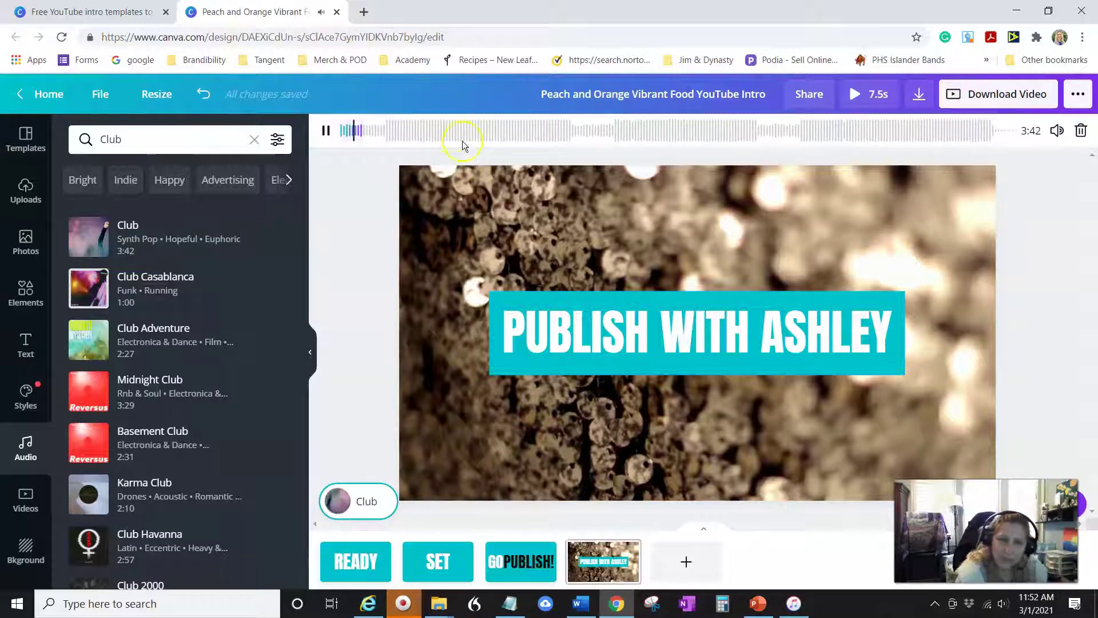
left_click_drag(355, 132, 368, 135)
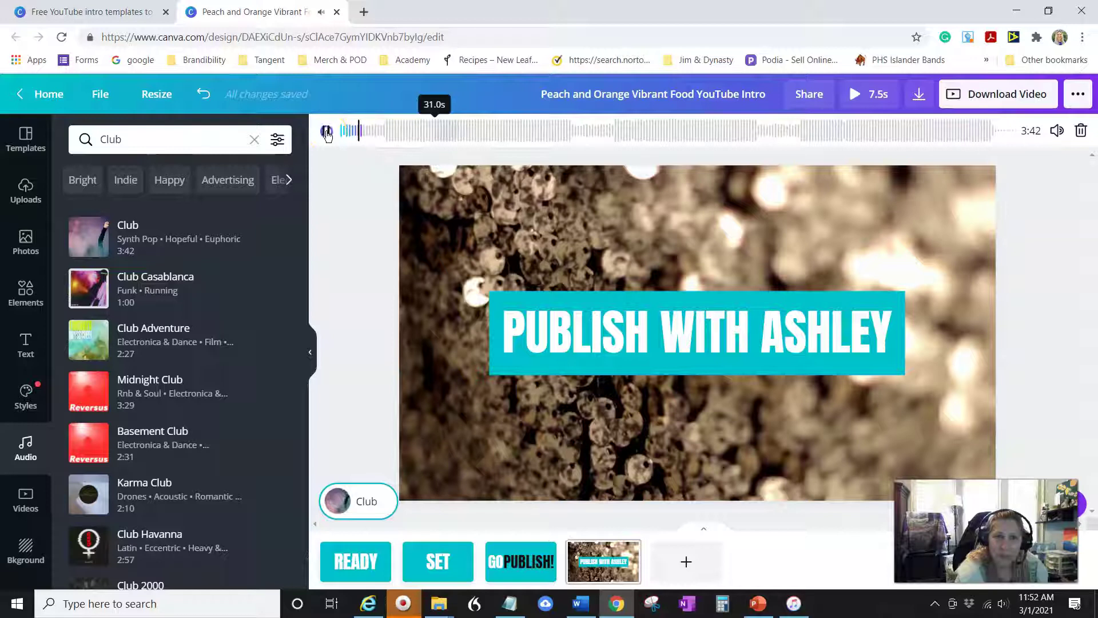
left_click(327, 132)
left_click(374, 135)
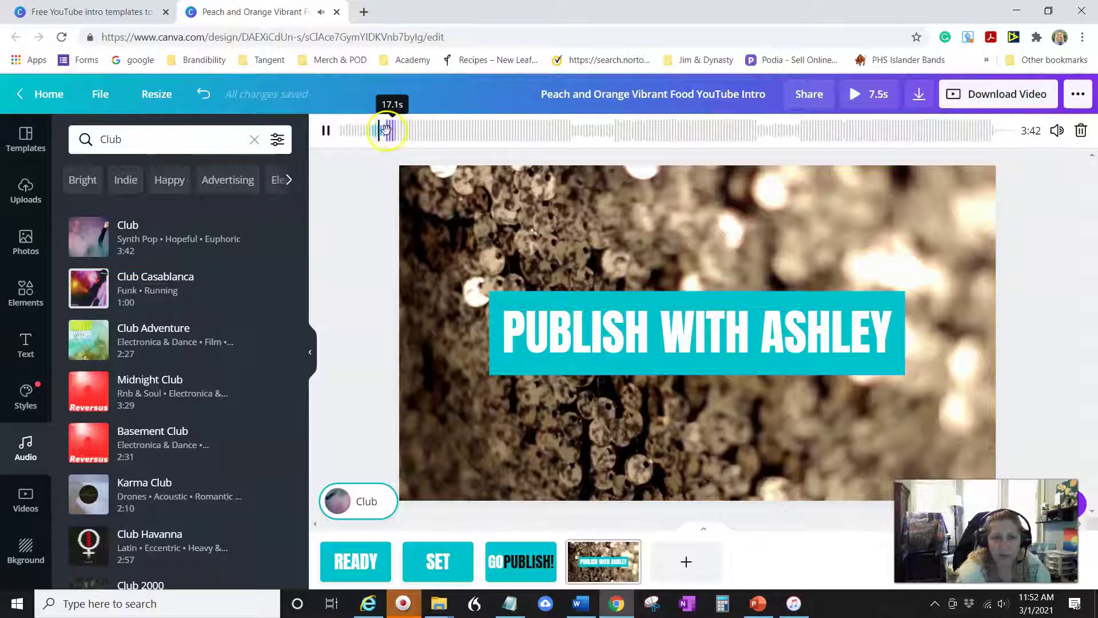
mouse_move(384, 129)
left_mouse_down()
mouse_move(368, 135)
mouse_move(399, 139)
left_mouse_up()
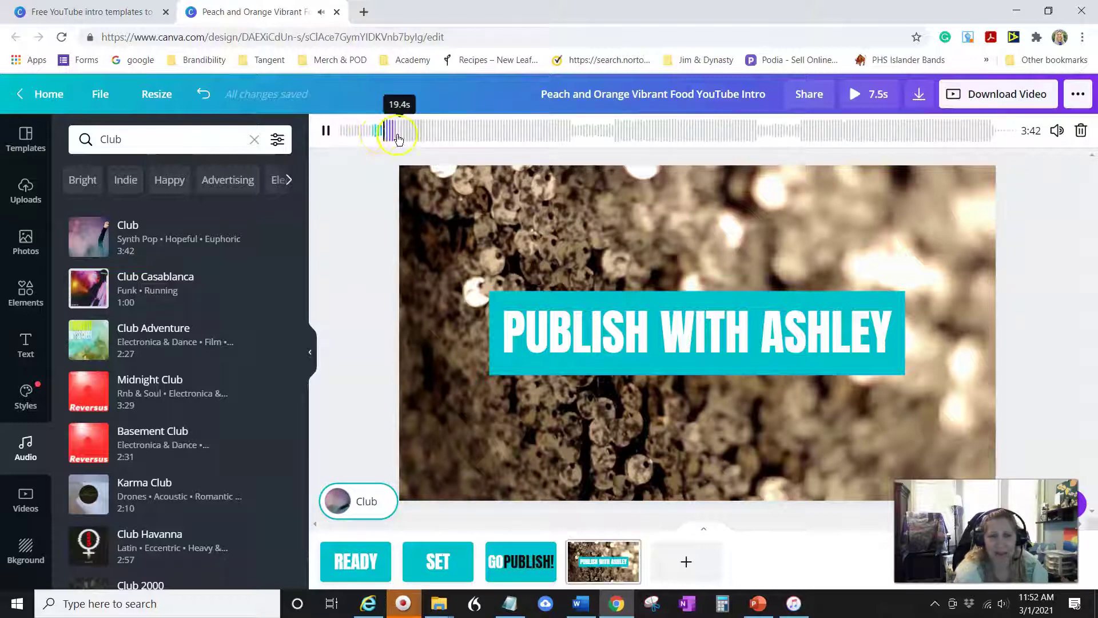
Lower the soundtrack volume to 24
left_click(1058, 131)
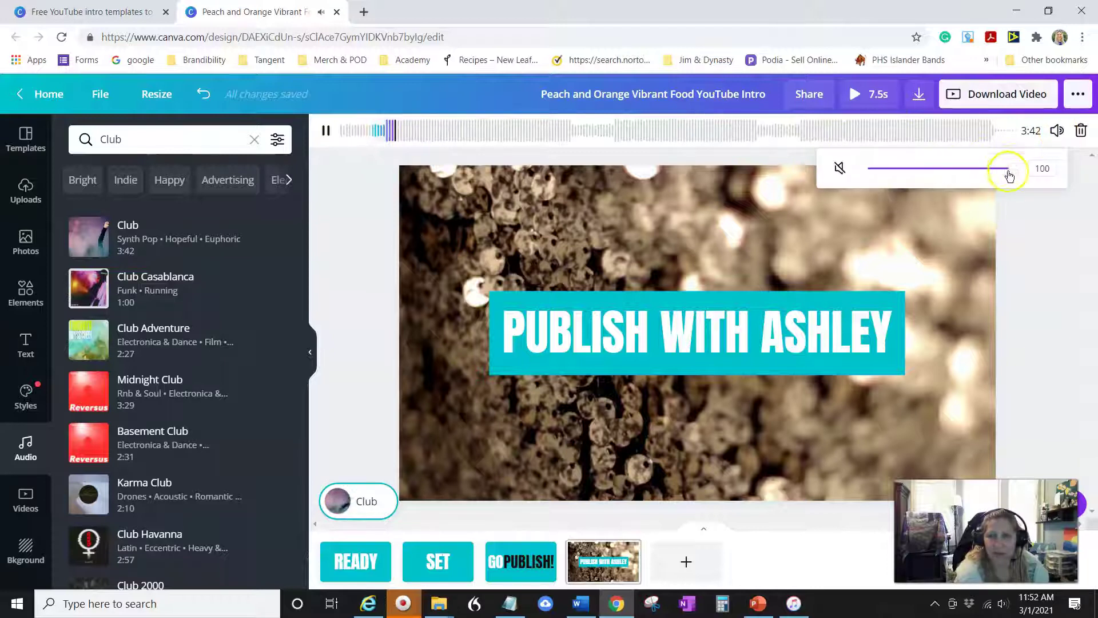
left_click_drag(1016, 174, 903, 175)
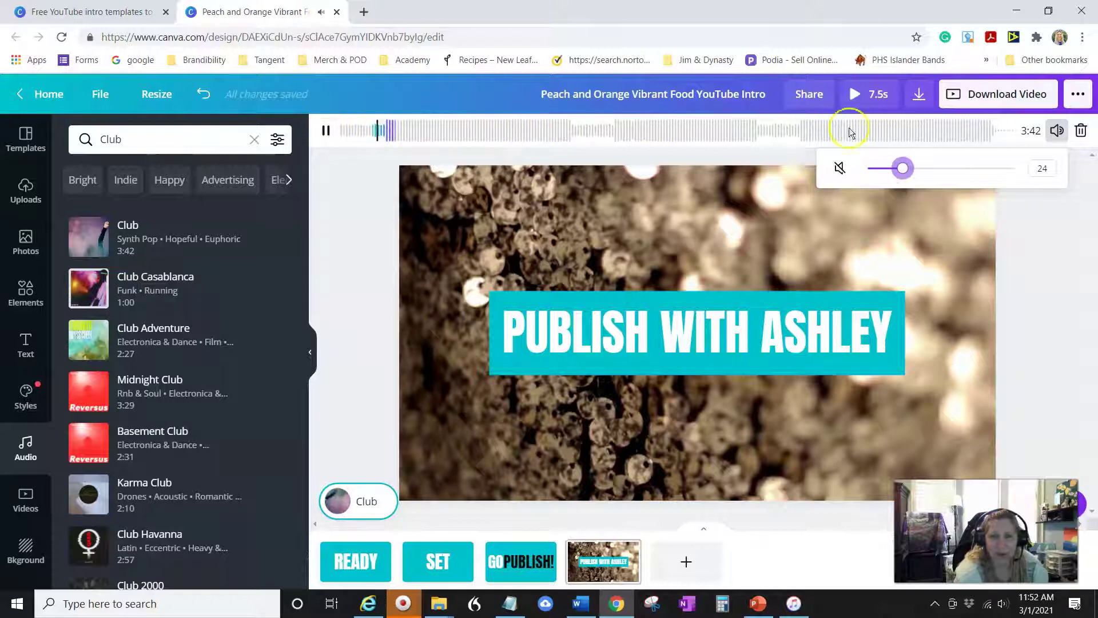
left_click(326, 131)
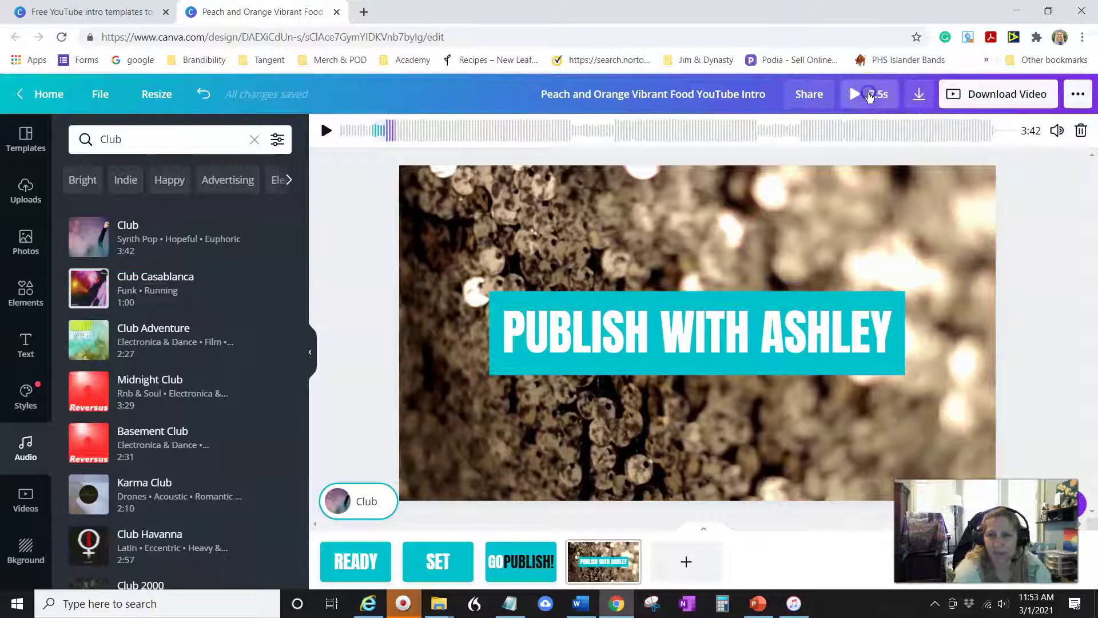
left_click(869, 97)
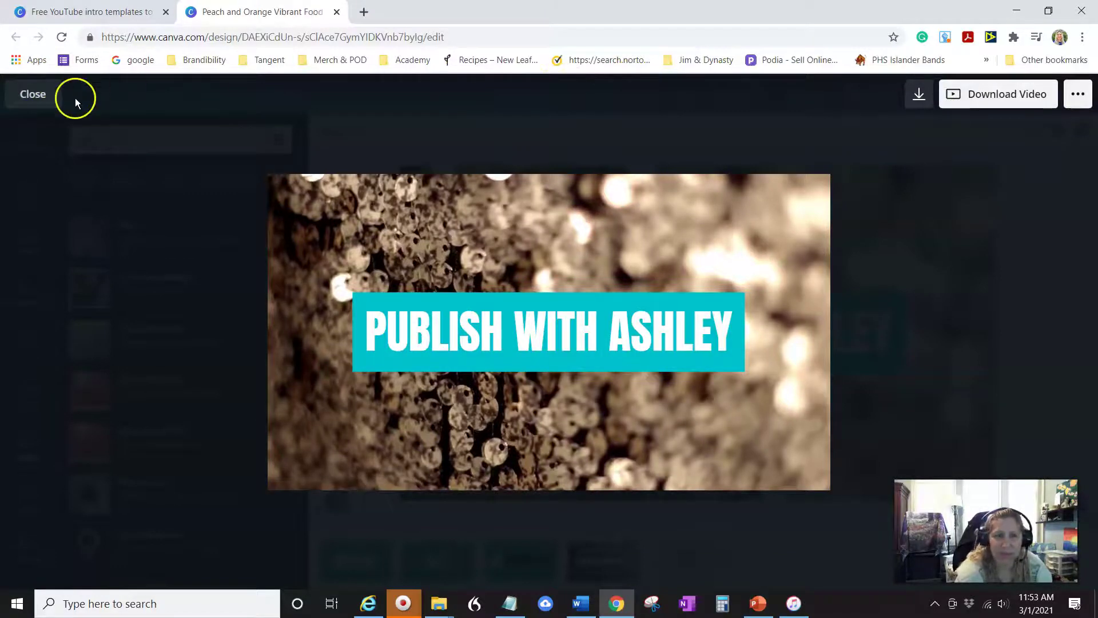
left_click(35, 95)
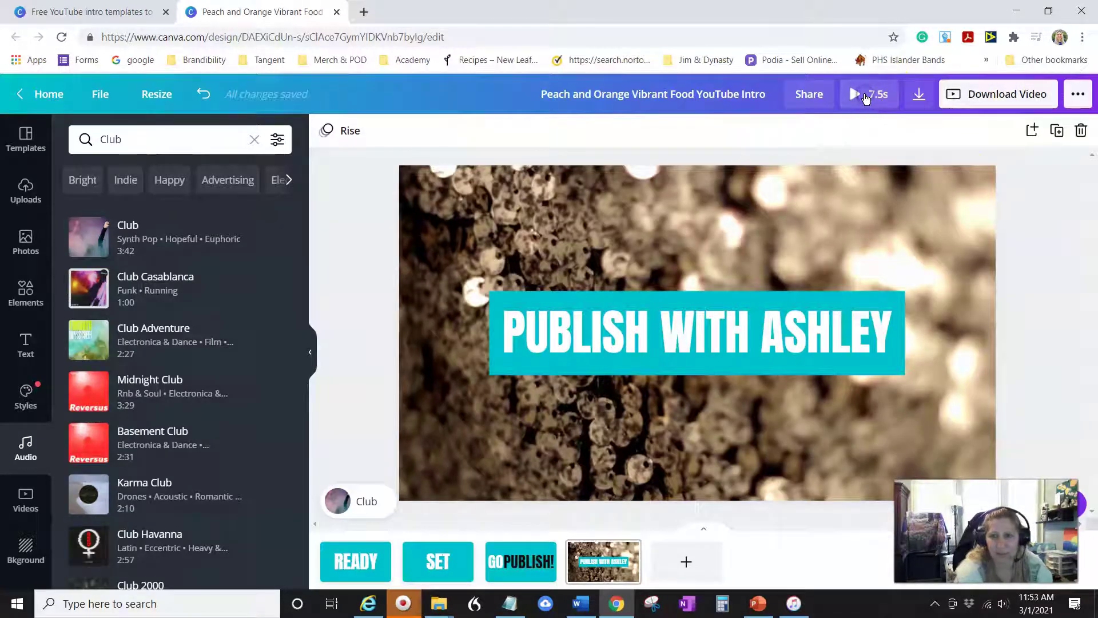
left_click(864, 100)
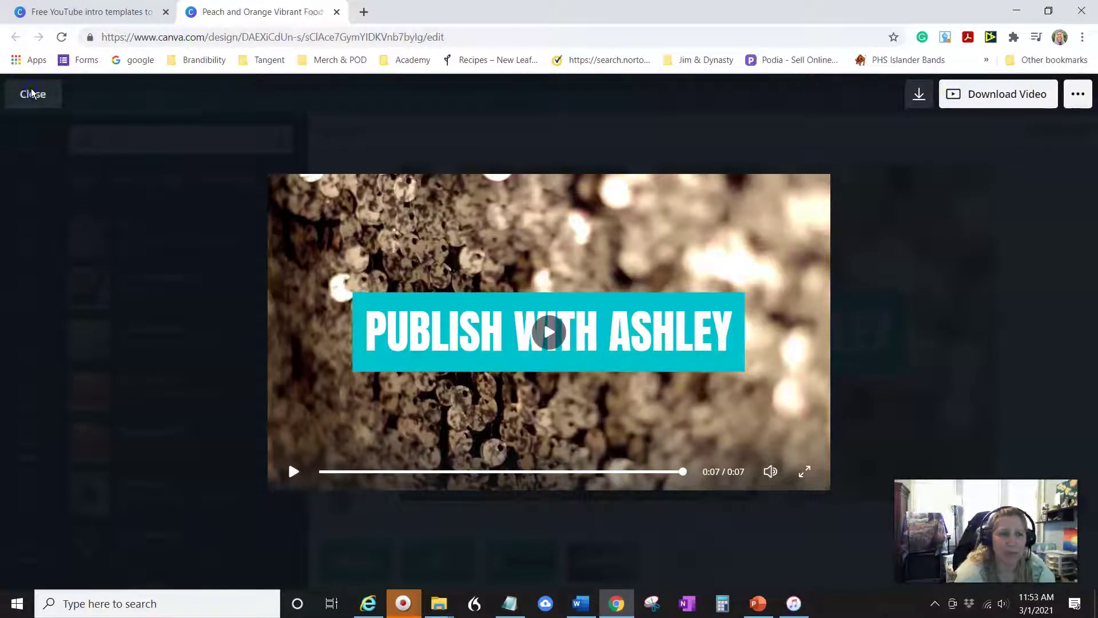
left_click(666, 170)
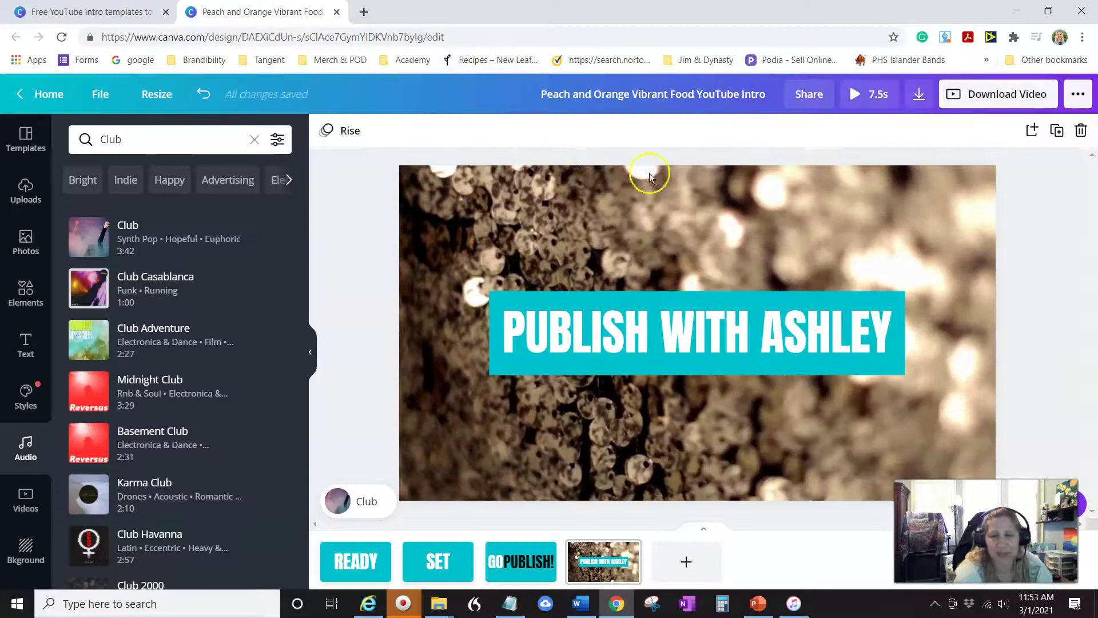